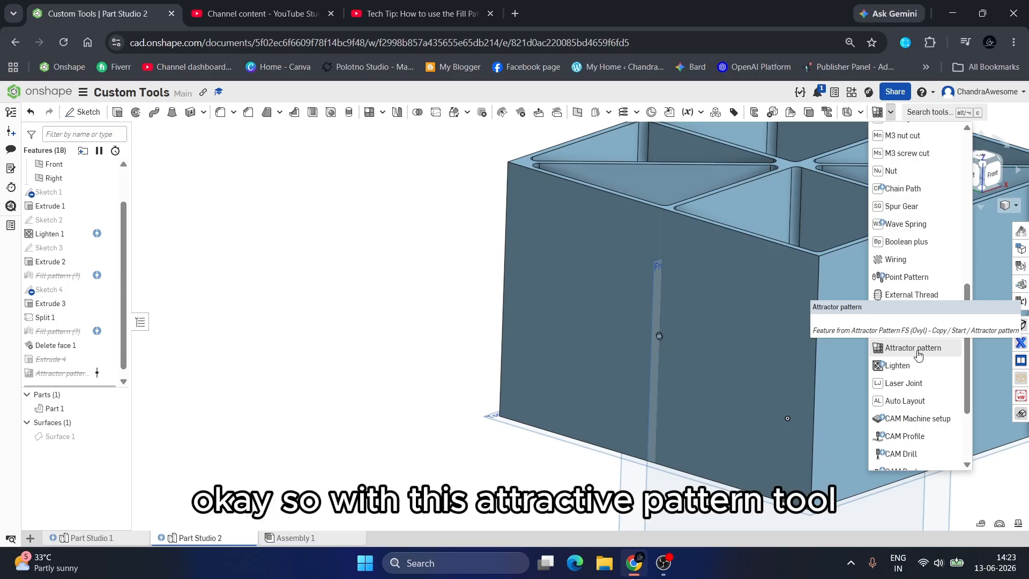
Start an Attractor pattern and assign the box's outer side face containing the small hexagon as the base surface
click(918, 350)
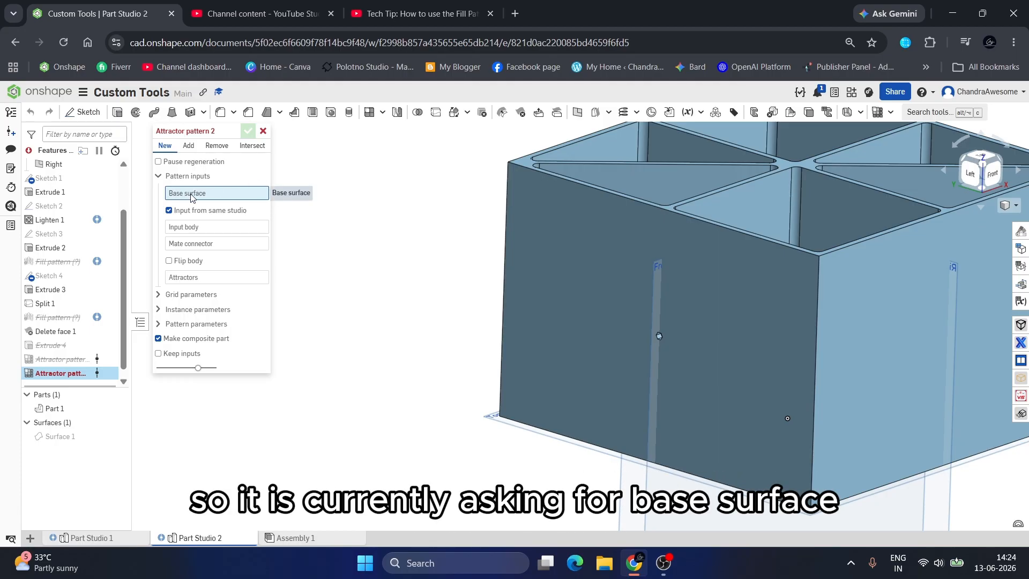
scroll(665, 332, up, 10)
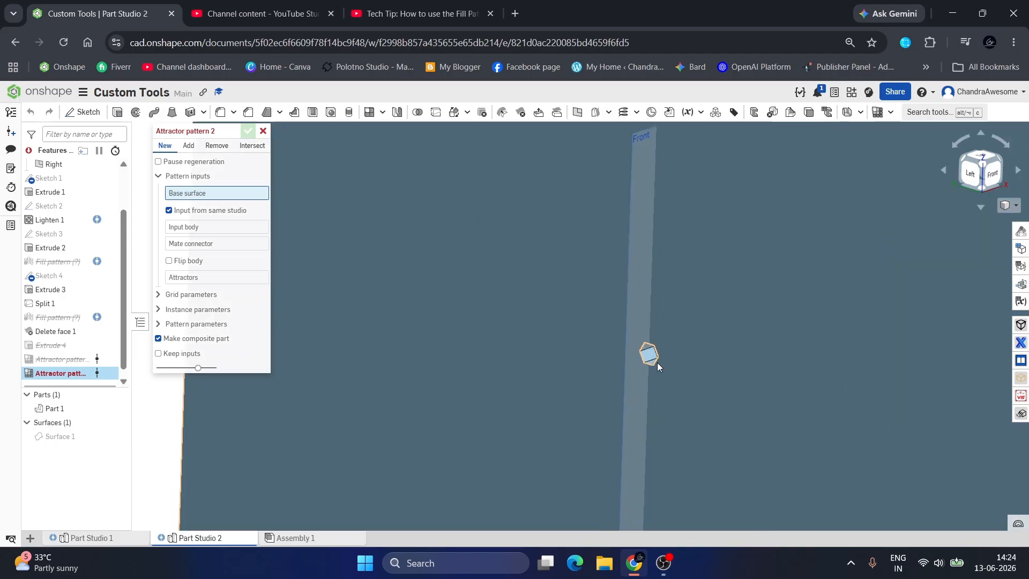
right_drag(636, 352, 680, 324)
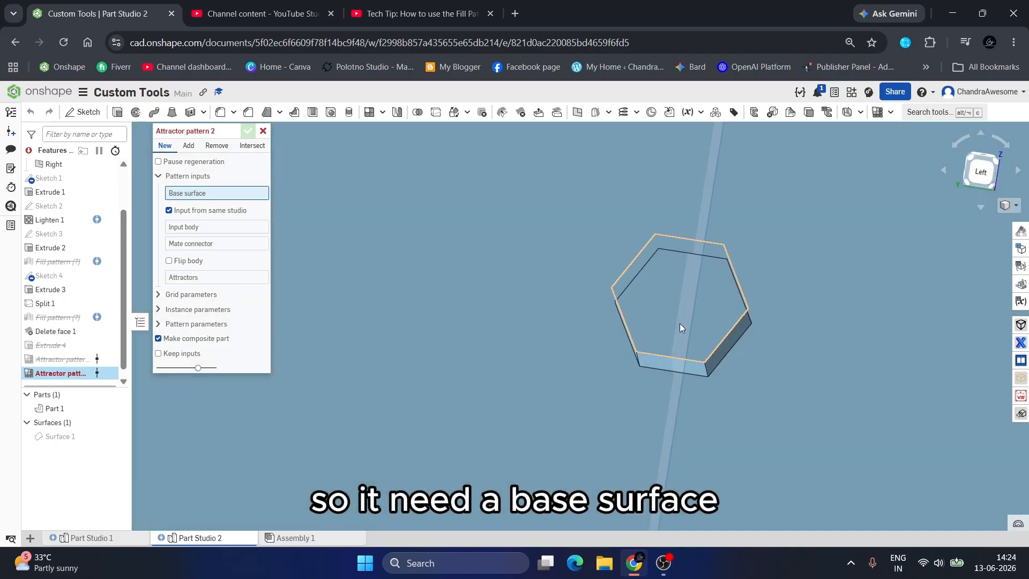
click(680, 324)
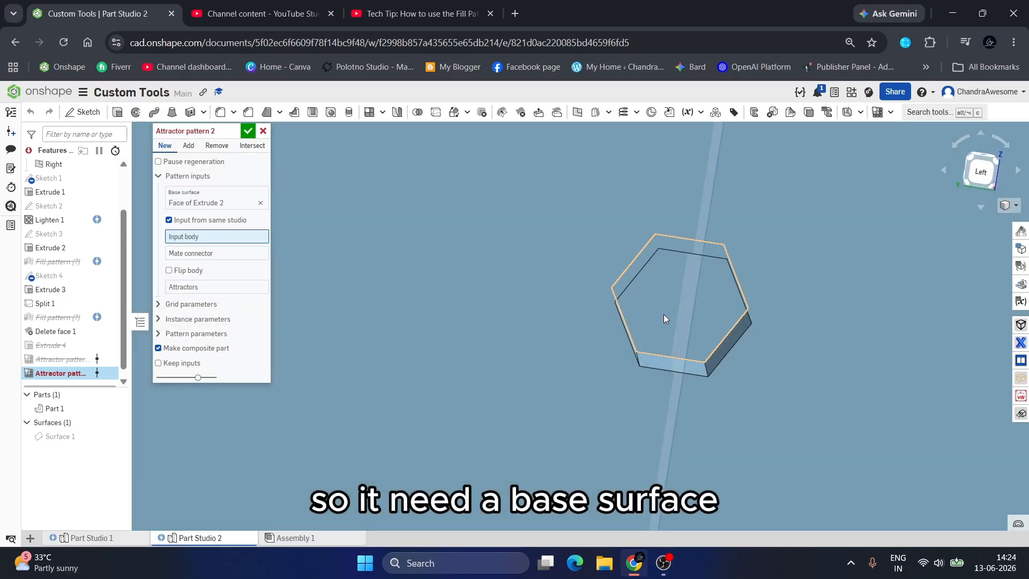
click(261, 204)
scroll(503, 321, down, 10)
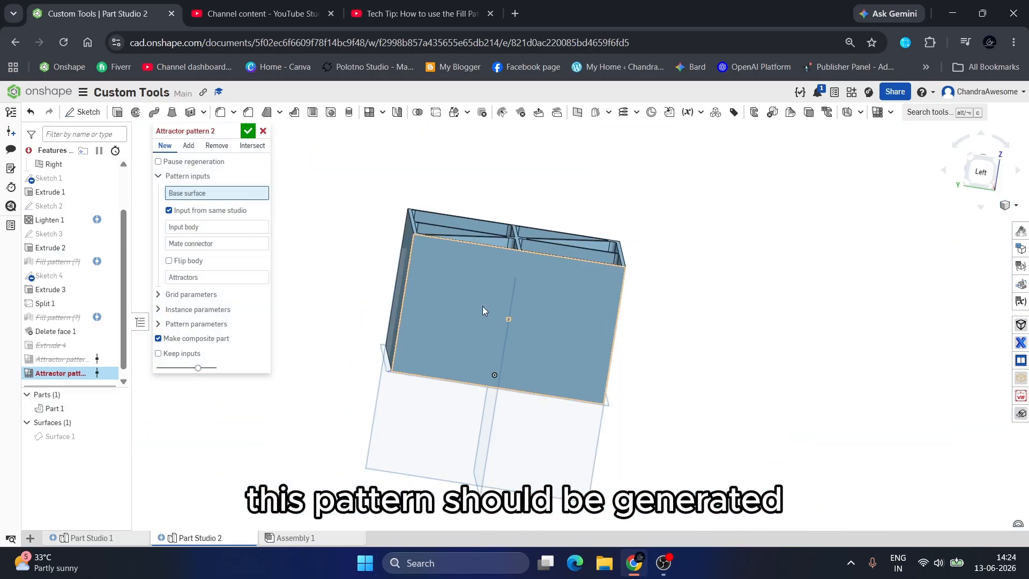
right_drag(448, 304, 531, 297)
click(570, 301)
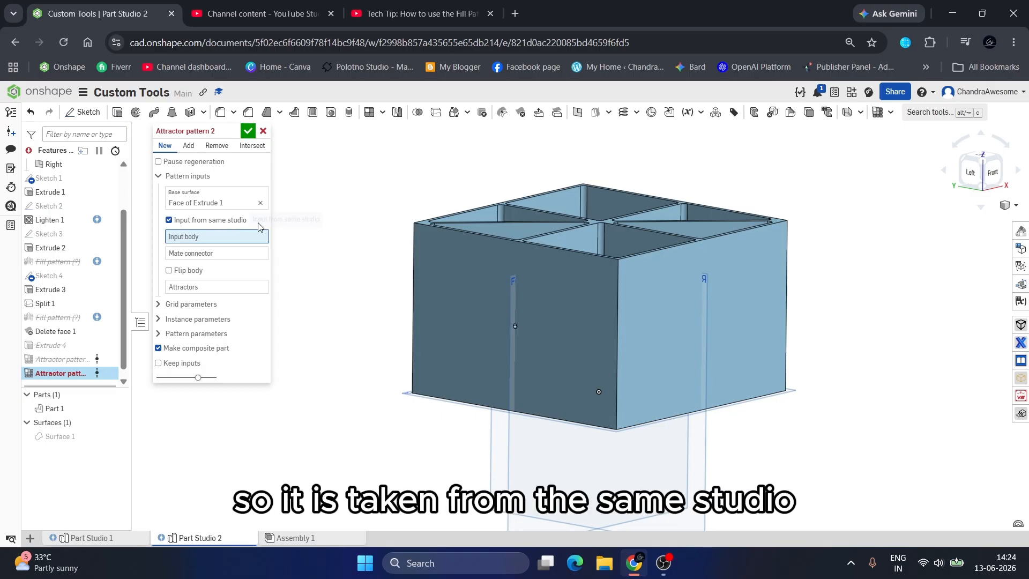
Keep the input from the same studio and try the box with the hexagonal recess as the input body
click(169, 221)
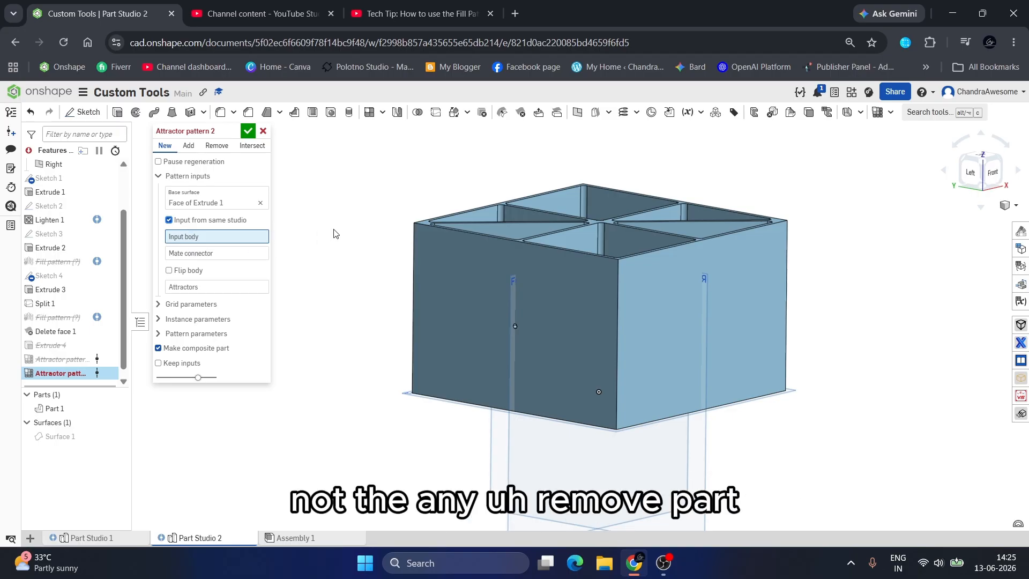
scroll(513, 322, up, 10)
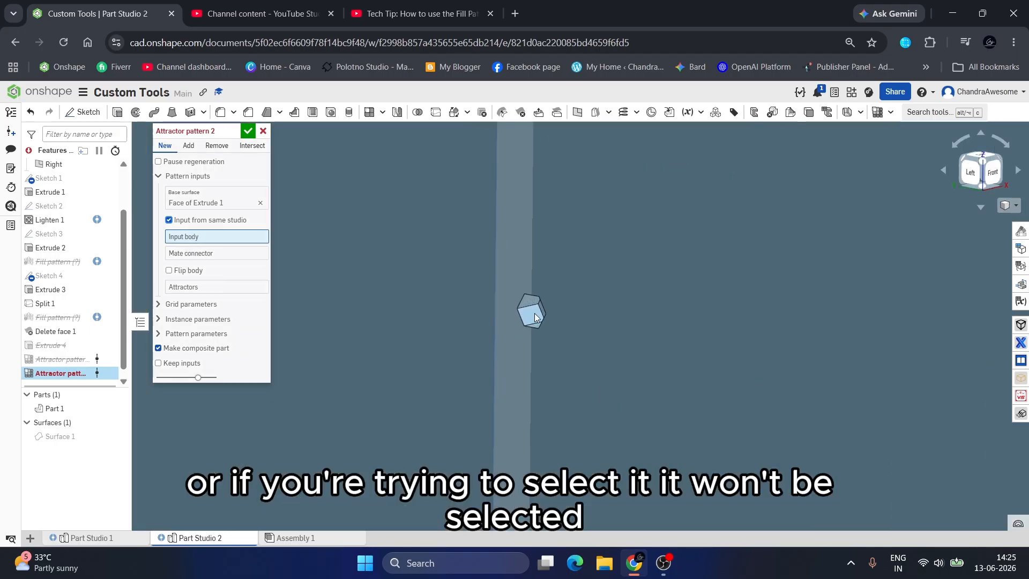
click(535, 313)
scroll(535, 313, up, 3)
right_drag(534, 313, 560, 308)
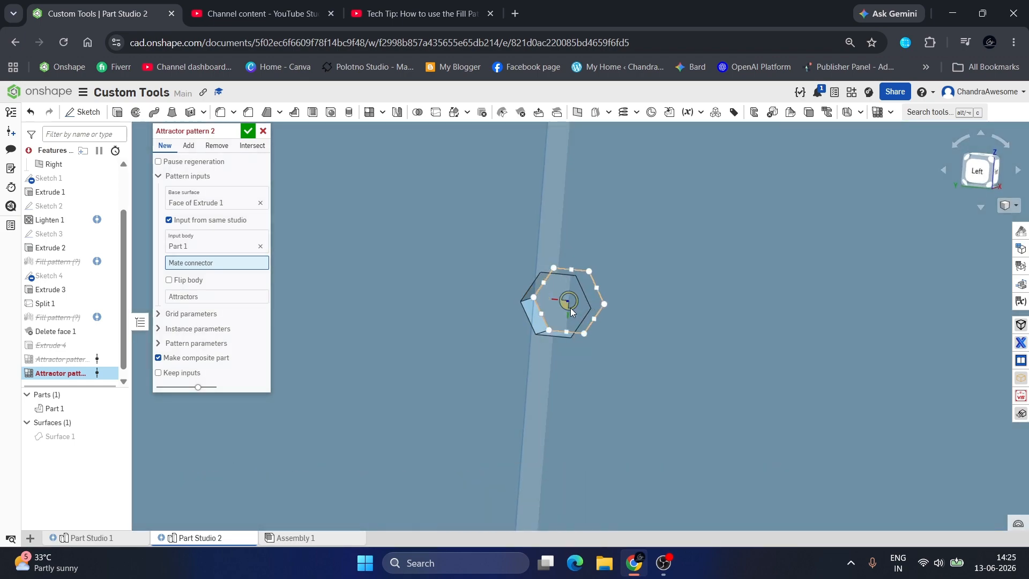
Place the pattern's mate connector at the center of the hexagonal recess
scroll(570, 307, down, 10)
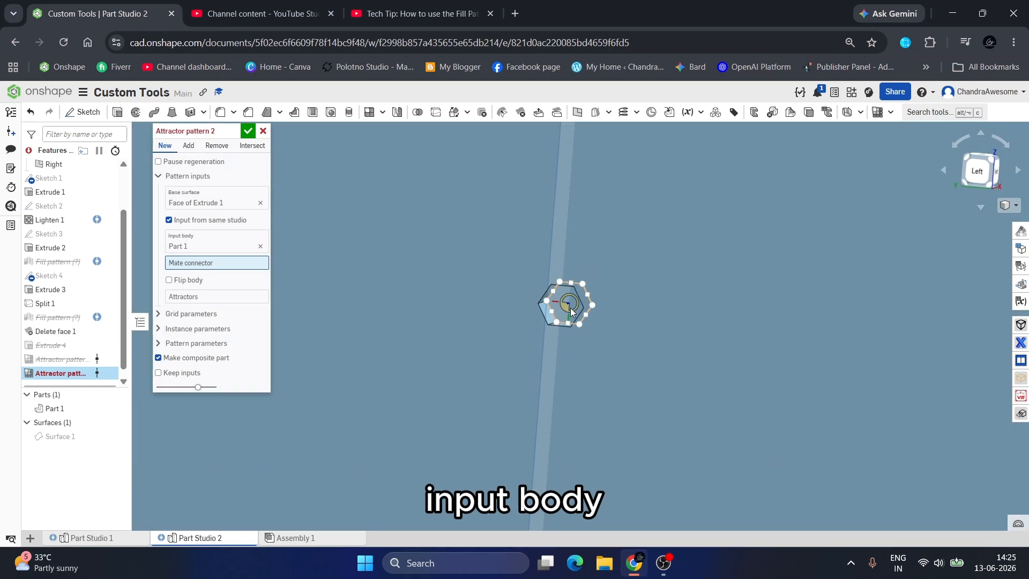
scroll(569, 306, up, 10)
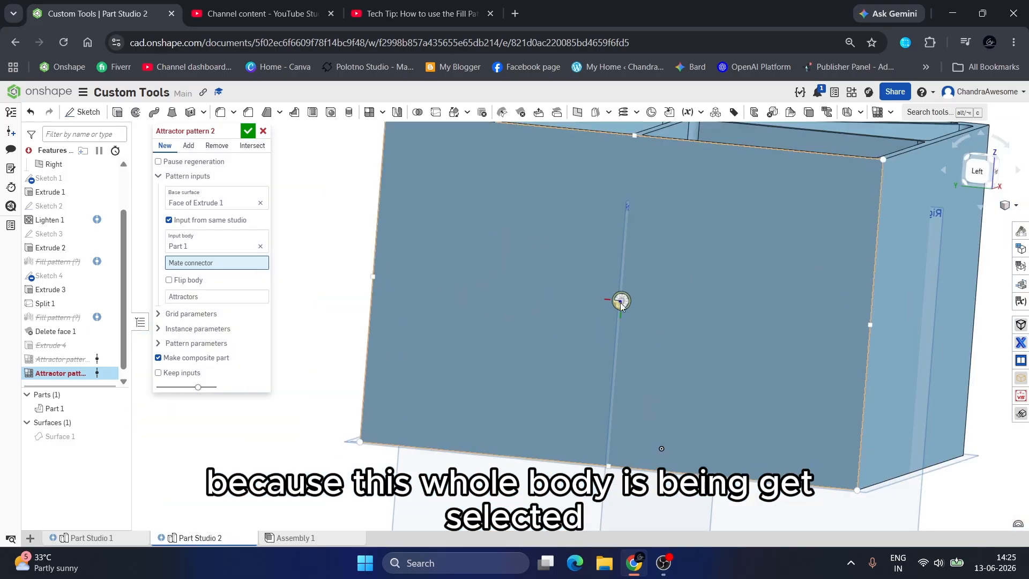
scroll(559, 298, up, 5)
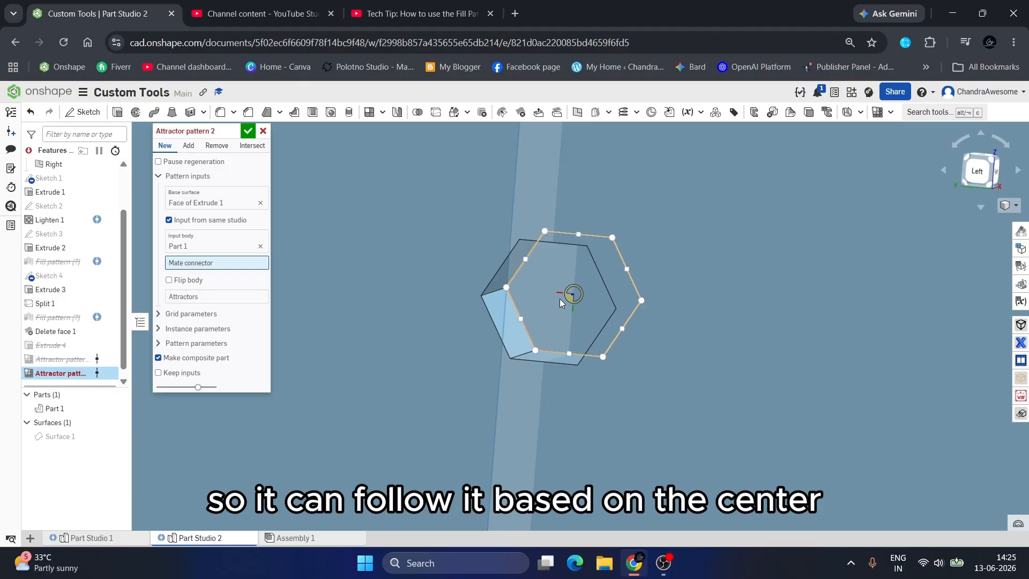
click(598, 245)
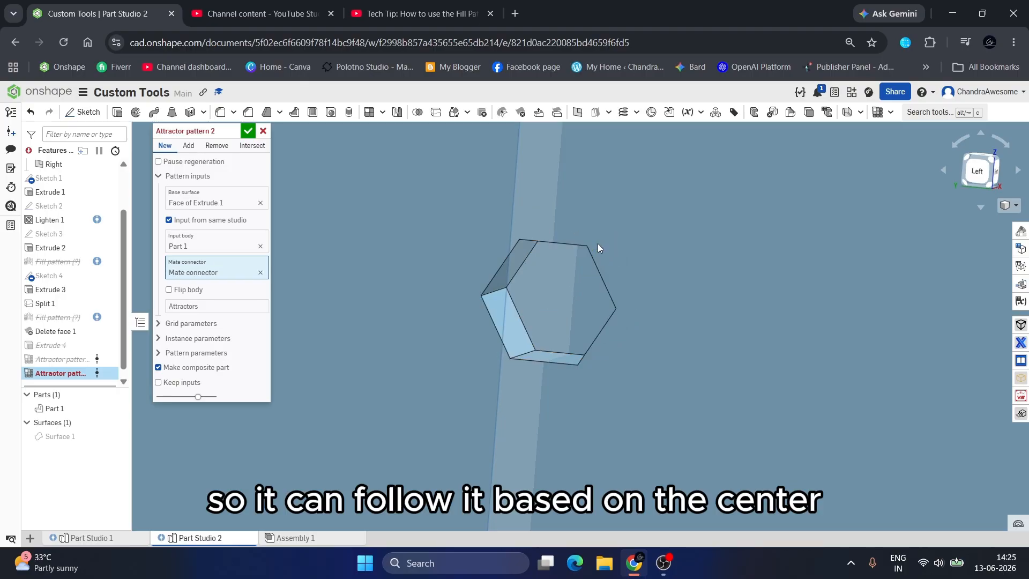
scroll(598, 245, down, 10)
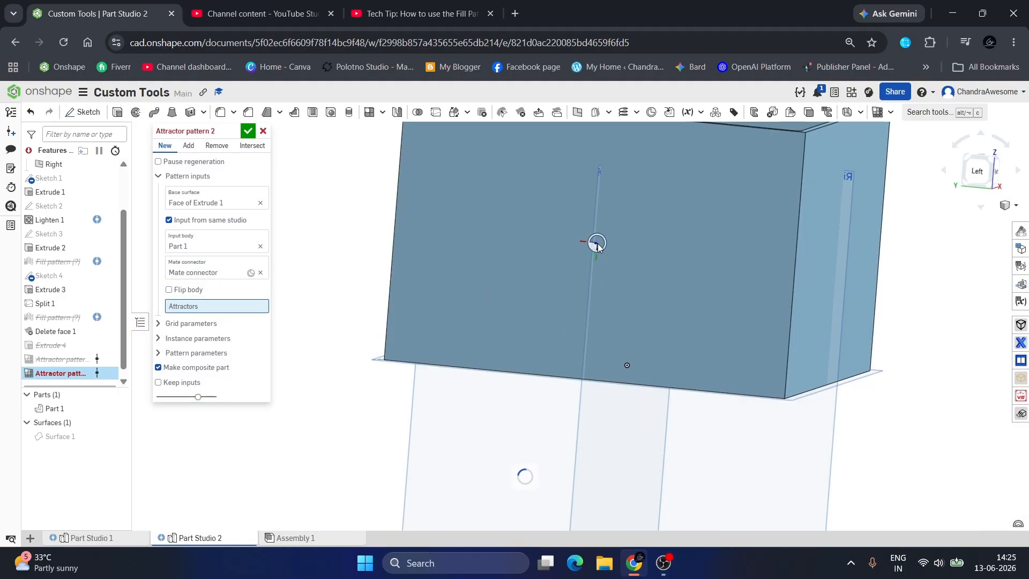
scroll(595, 242, down, 5)
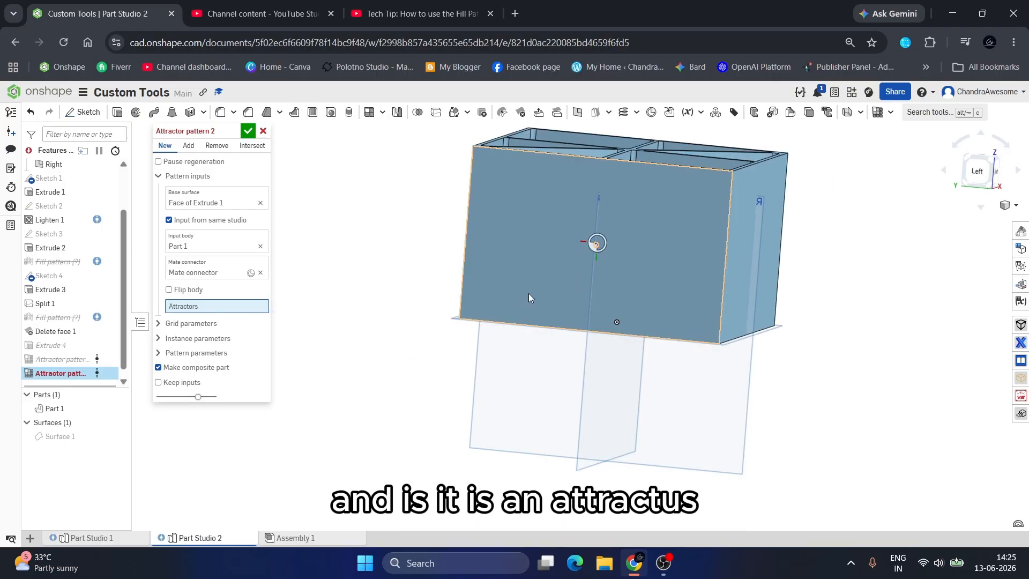
Replace the base face in the attractors selection with the adjacent front side face of the box
scroll(527, 292, up, 3)
right_drag(505, 293, 719, 420)
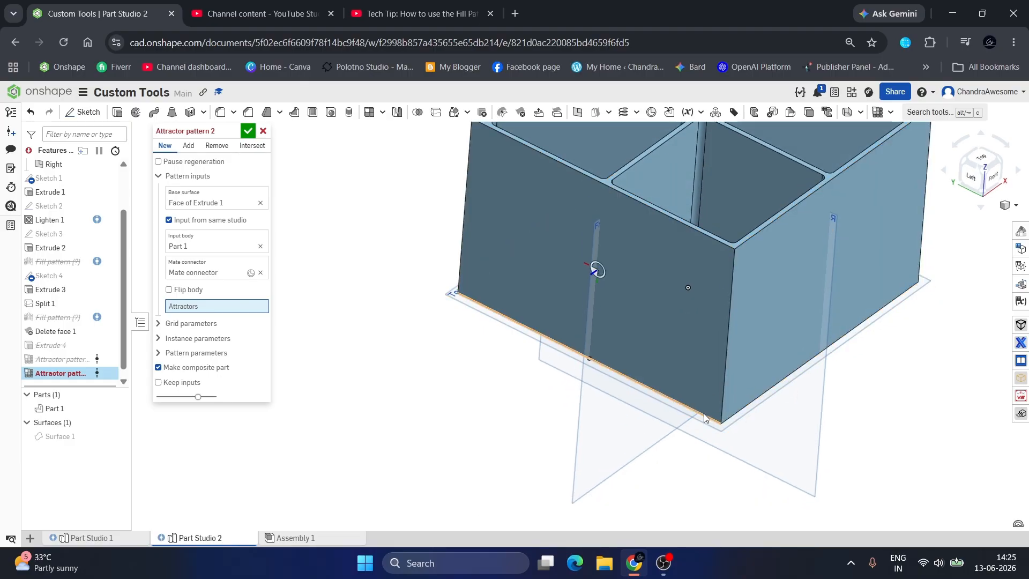
click(703, 388)
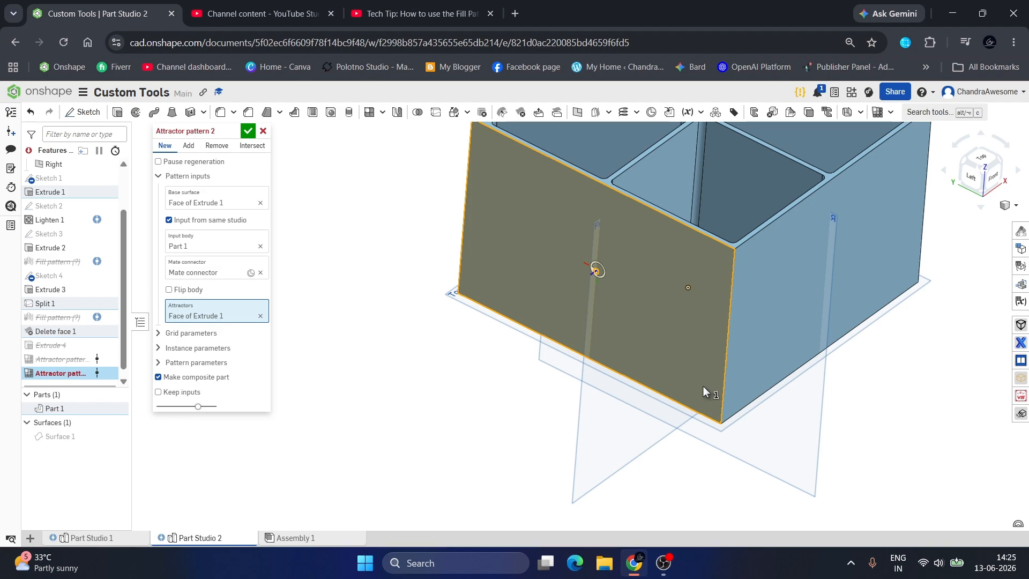
click(260, 316)
click(763, 310)
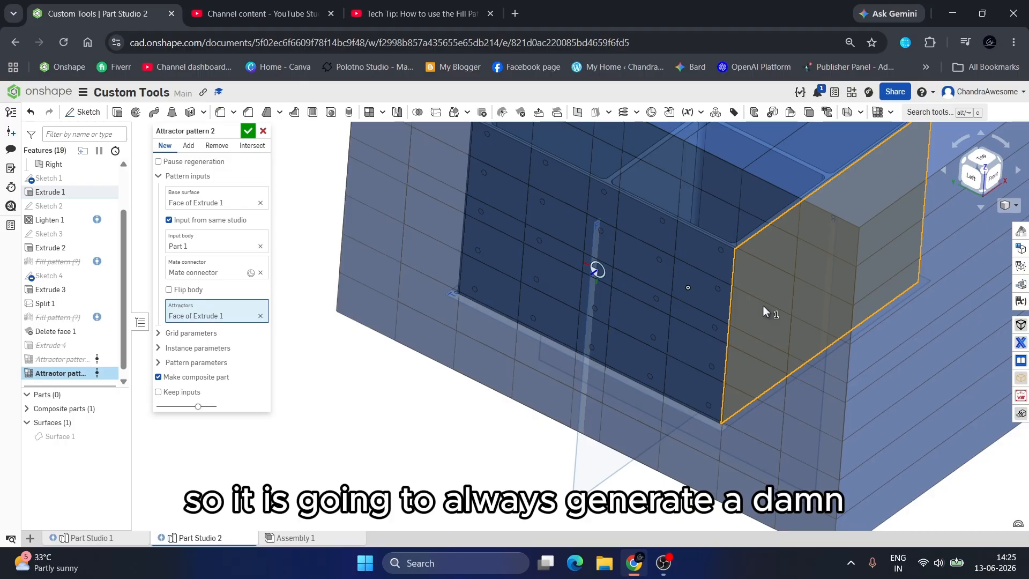
Examine the generated pattern preview around the box from several angles, and cancel the Attractor pattern feature
scroll(765, 307, down, 5)
scroll(767, 308, up, 6)
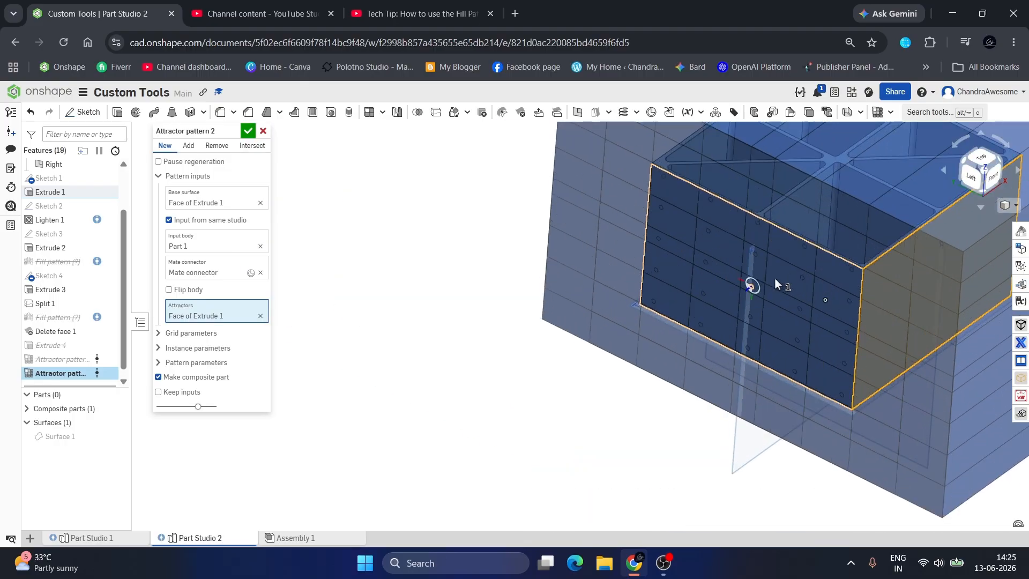
scroll(774, 278, up, 3)
scroll(578, 305, down, 6)
scroll(709, 310, up, 4)
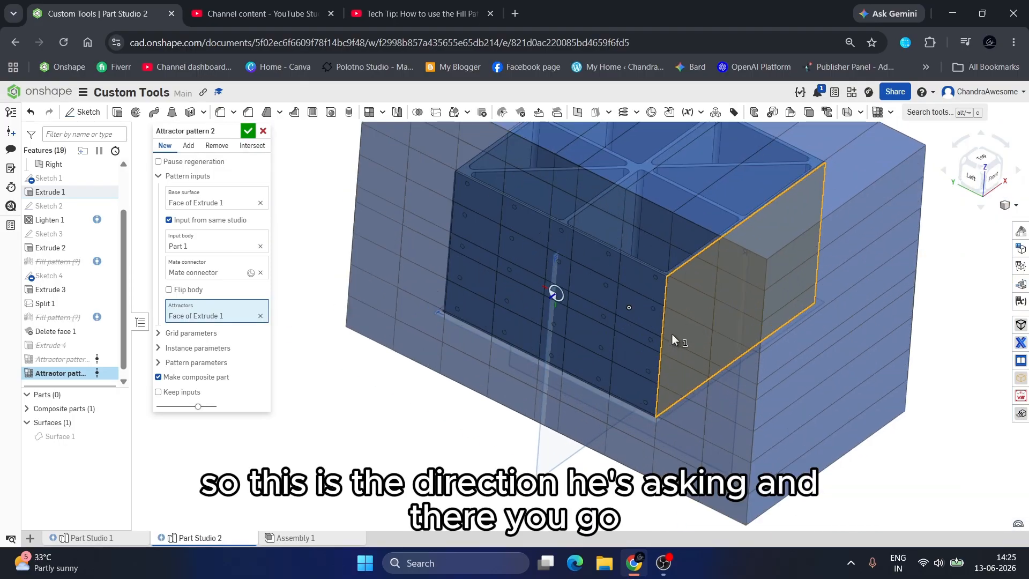
right_drag(672, 336, 643, 225)
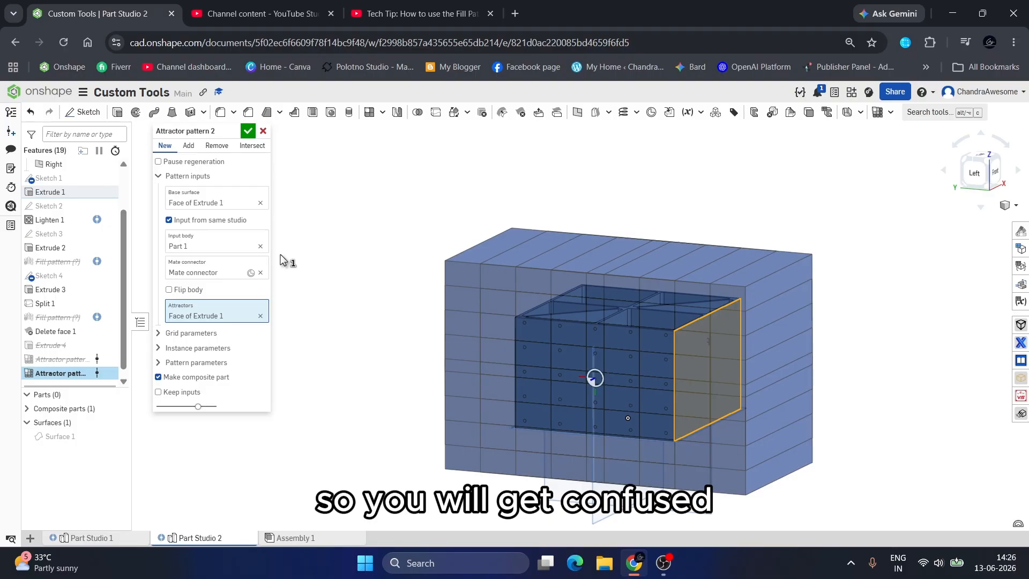
click(263, 131)
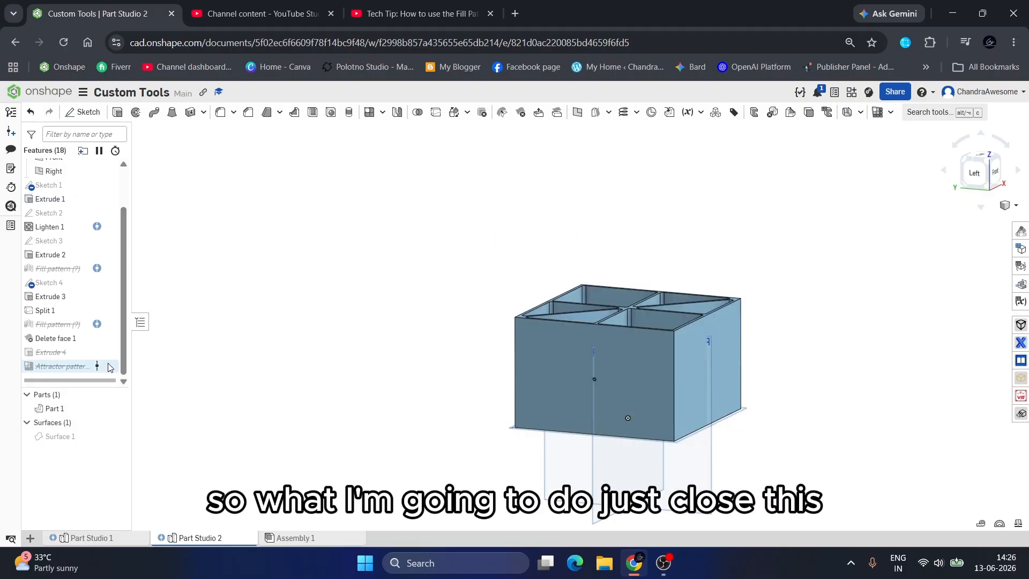
Unsuppress Extrude 4 to bring back the solid hexagon on the box's side face
right_click(70, 355)
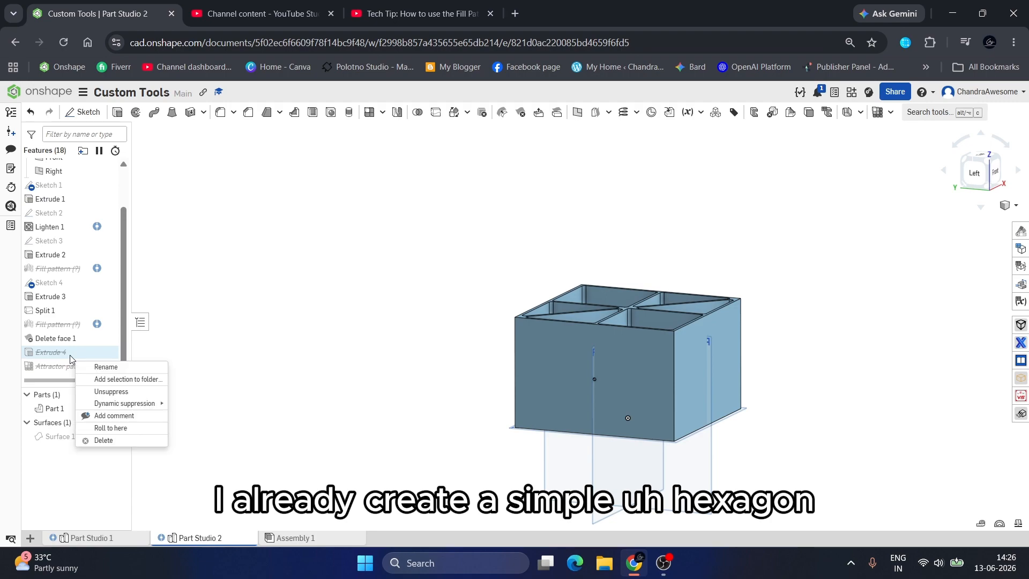
click(110, 391)
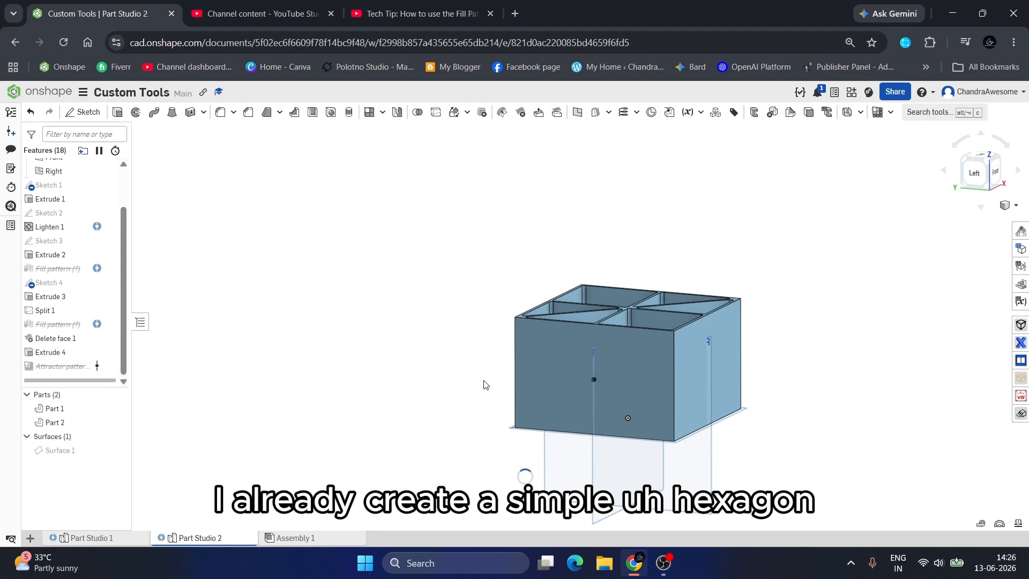
scroll(484, 380, up, 5)
scroll(849, 377, up, 5)
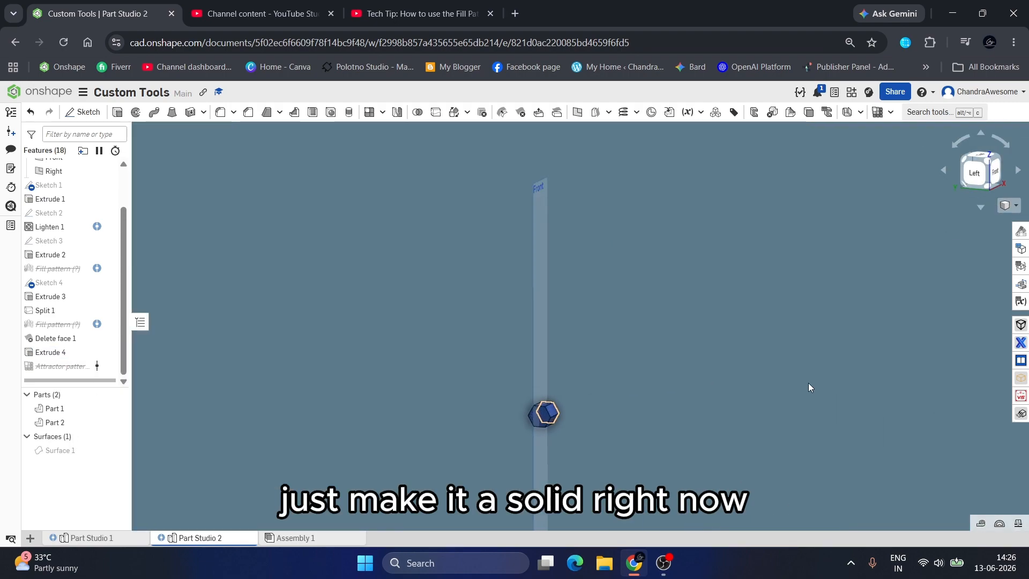
scroll(549, 396, down, 5)
right_drag(600, 391, 571, 377)
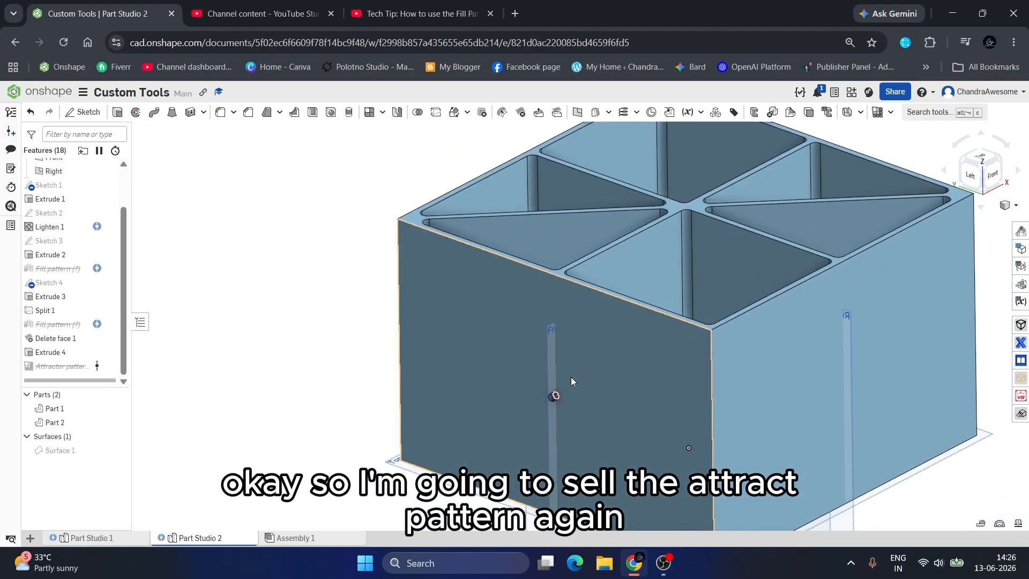
scroll(571, 374, down, 3)
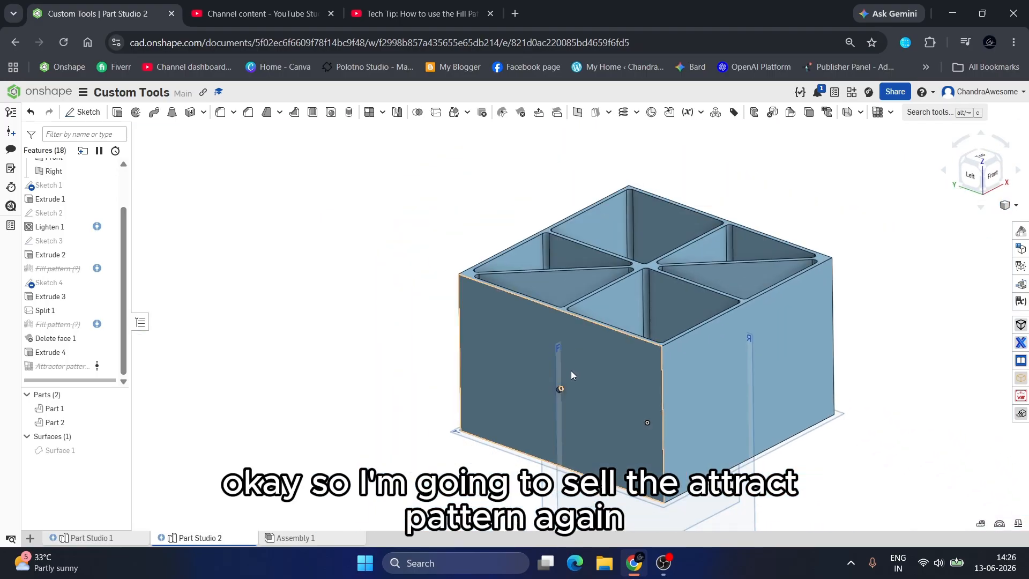
Start a new Attractor pattern with the box's outer side face as base surface and the solid hexagon as input body
click(878, 113)
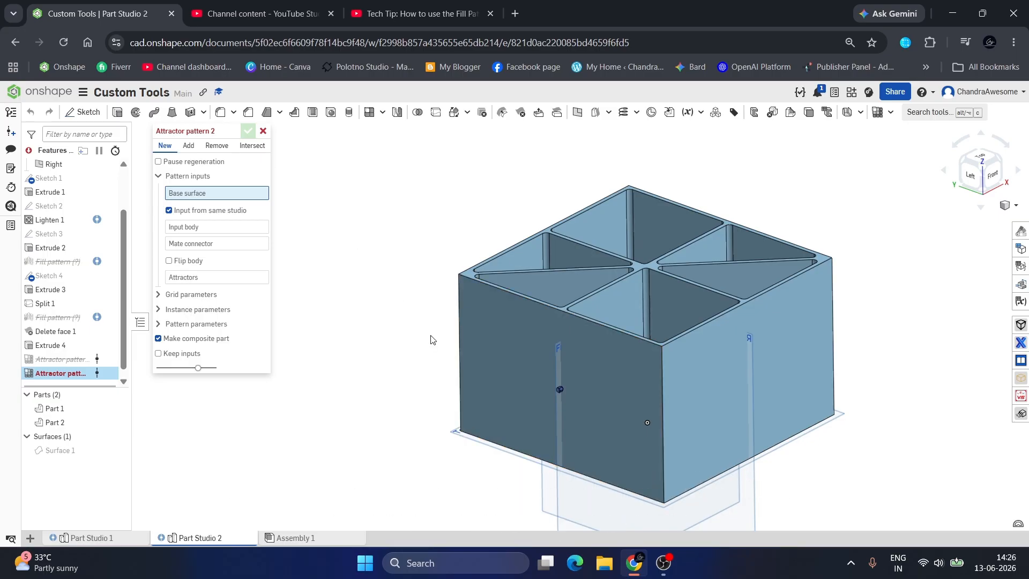
click(497, 329)
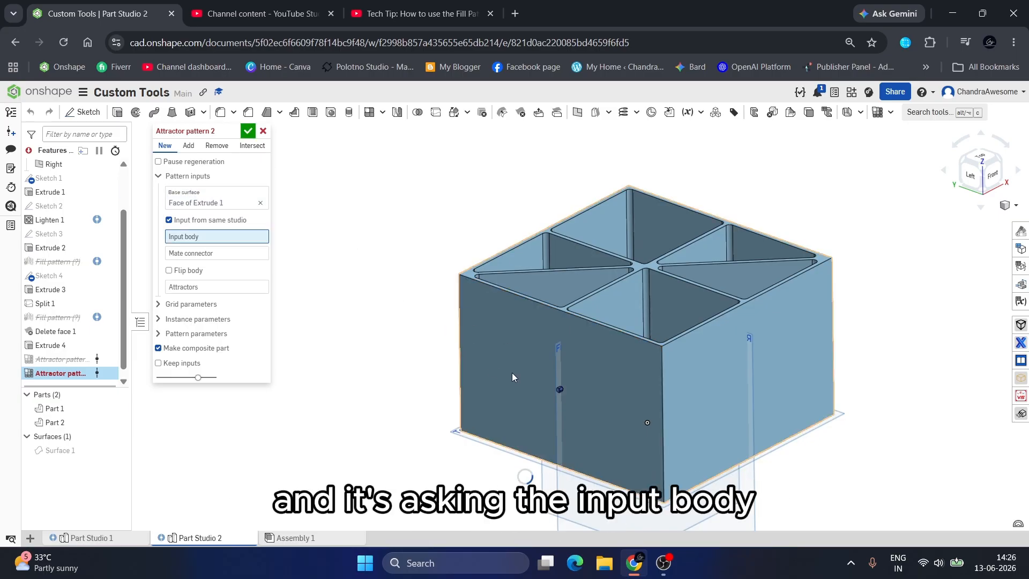
scroll(560, 390, up, 2)
scroll(567, 390, up, 5)
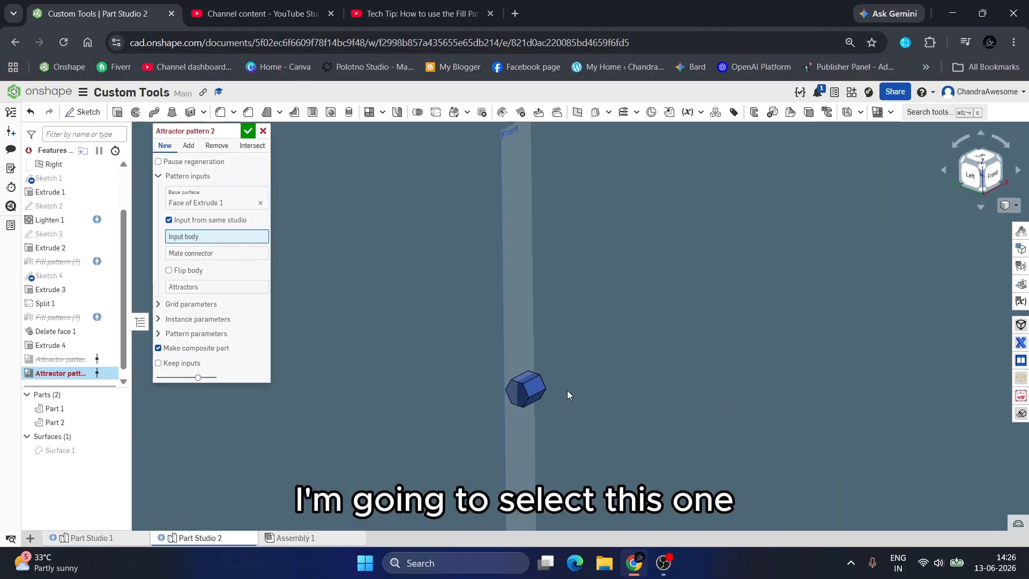
click(504, 389)
Place the mate connector on the hexagon's end face and choose the Right plane as the attractor
scroll(555, 275, down, 5)
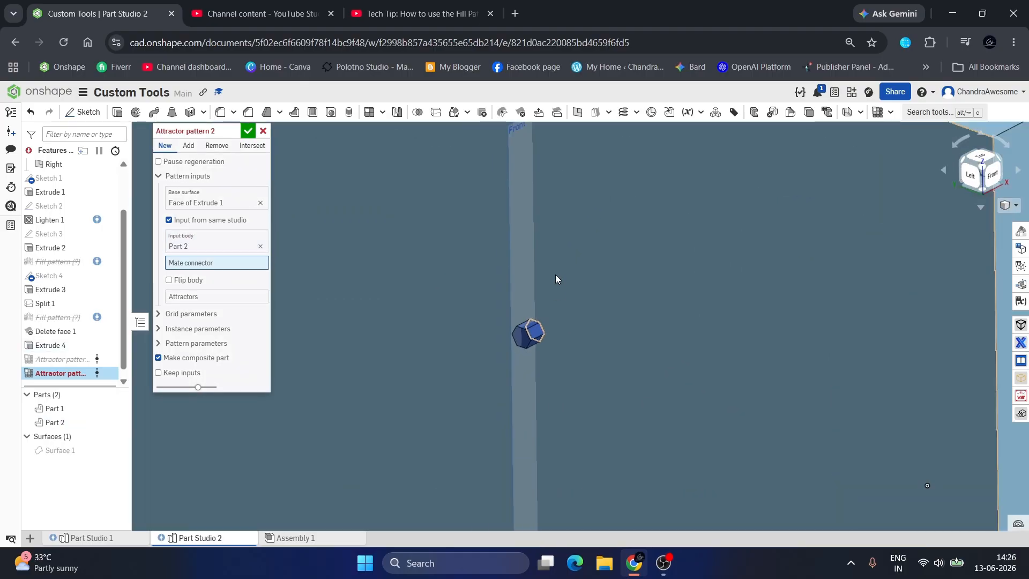
scroll(564, 296, up, 5)
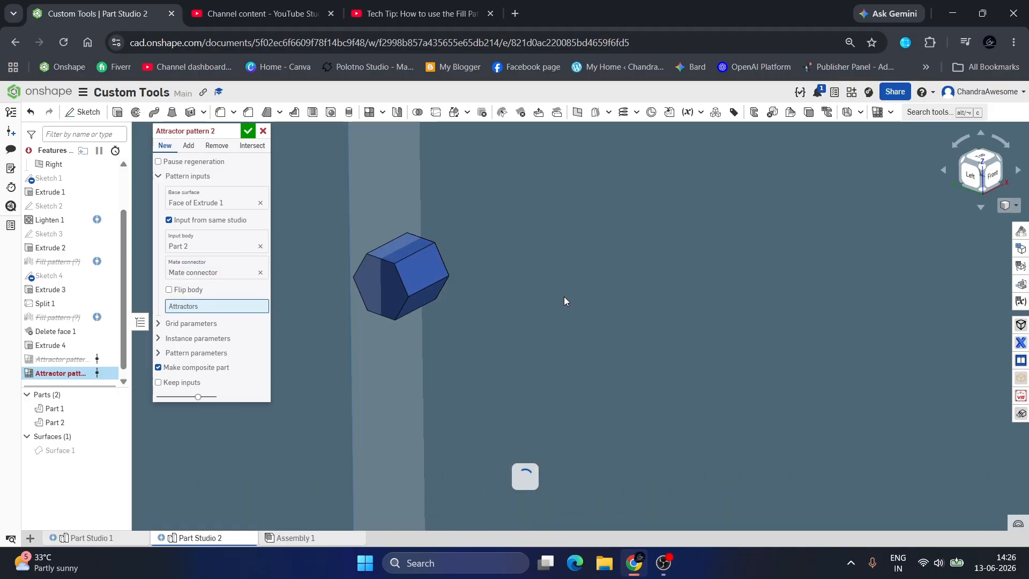
scroll(564, 301, down, 5)
scroll(563, 297, down, 5)
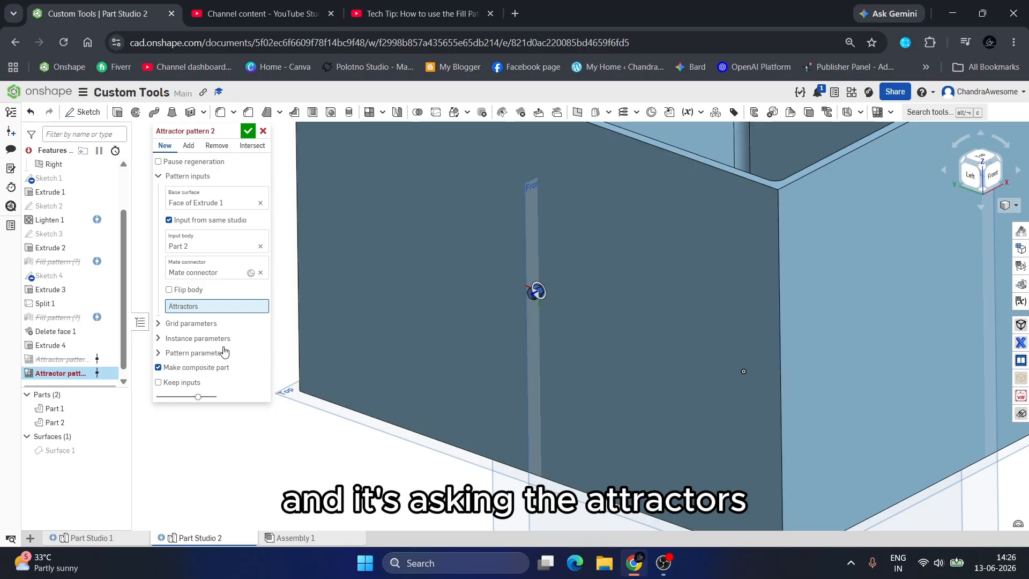
scroll(349, 325, down, 5)
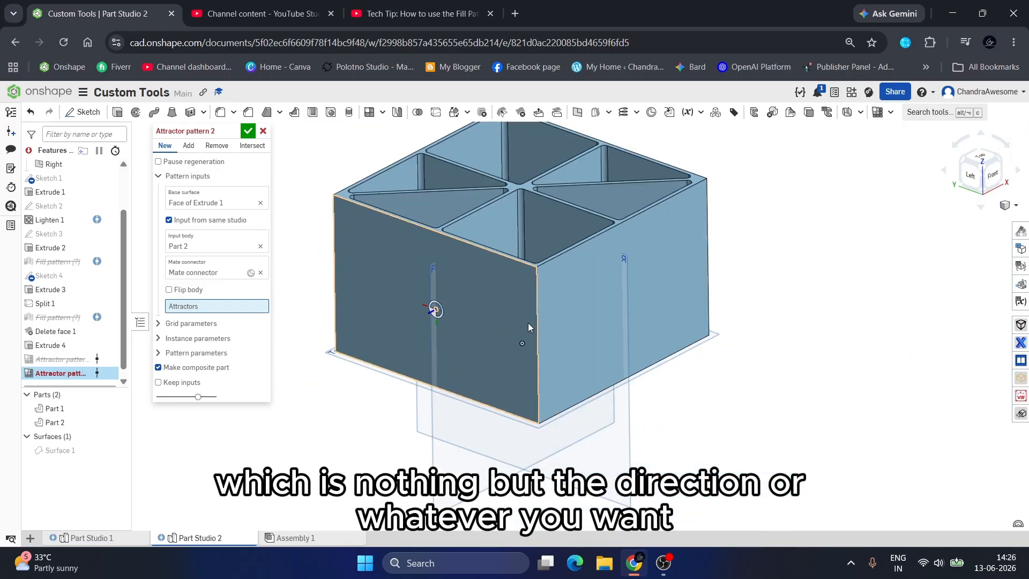
click(607, 455)
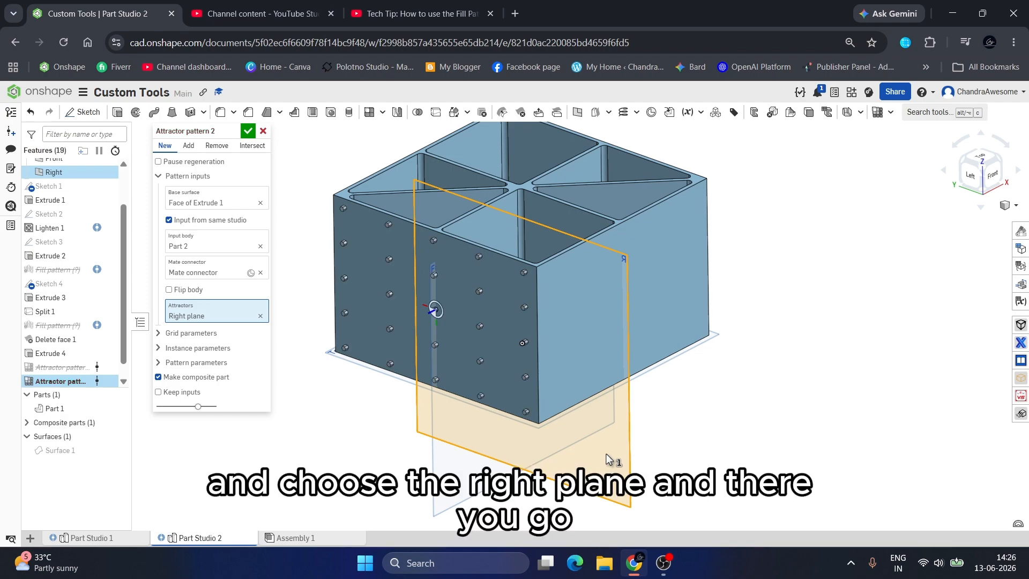
Examine the Attractor pattern preview on the box's side face from several angles
key(shift+3)
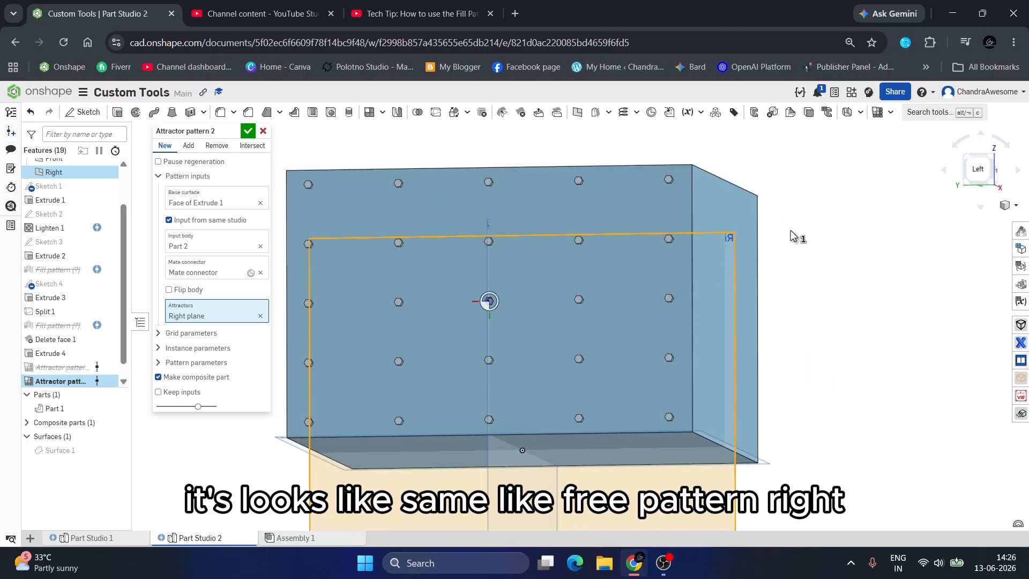
scroll(820, 181, down, 3)
scroll(819, 185, up, 1)
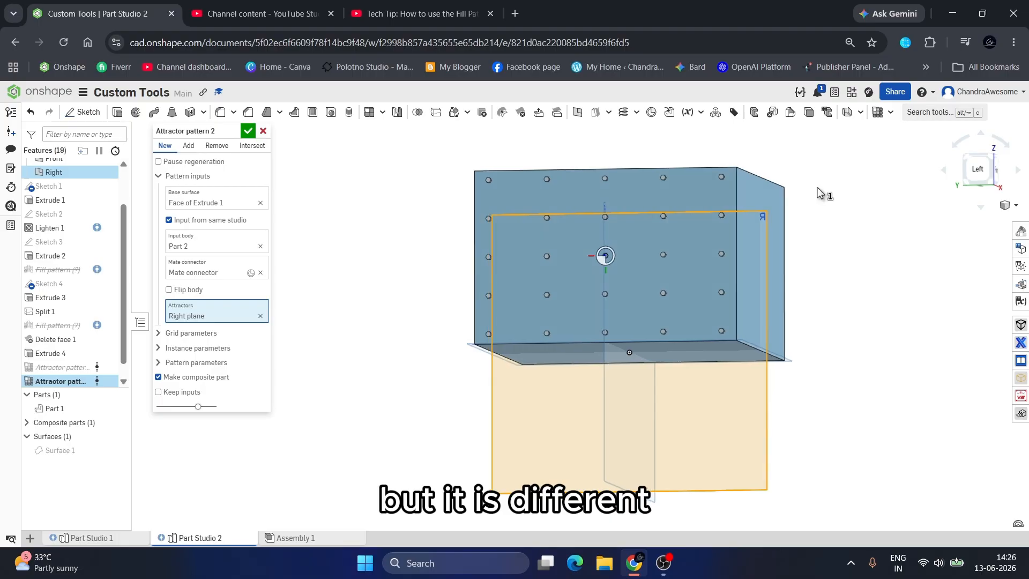
right_drag(817, 188, 813, 197)
scroll(814, 197, down, 2)
scroll(813, 196, up, 3)
scroll(813, 196, down, 3)
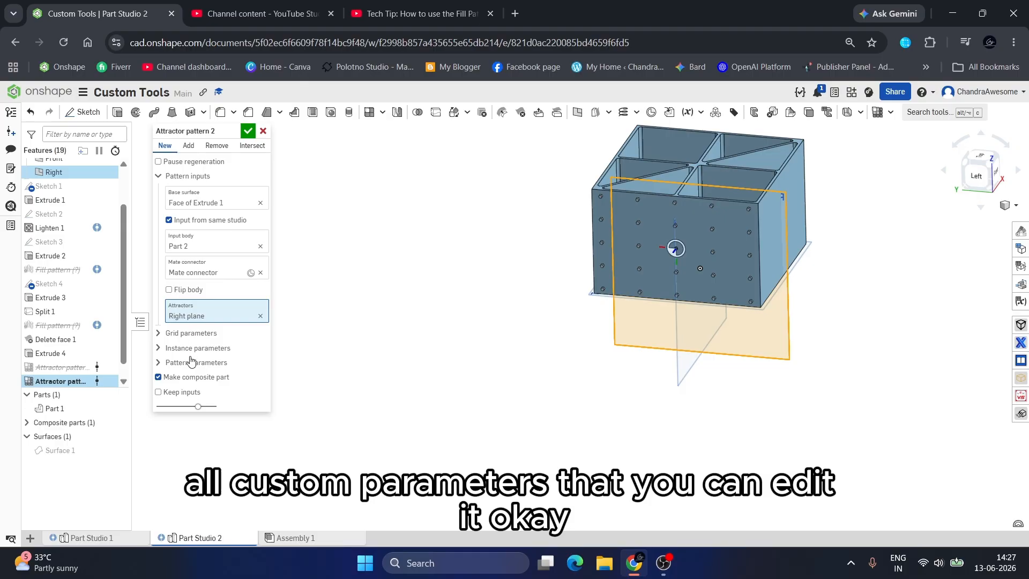
scroll(683, 224, up, 1)
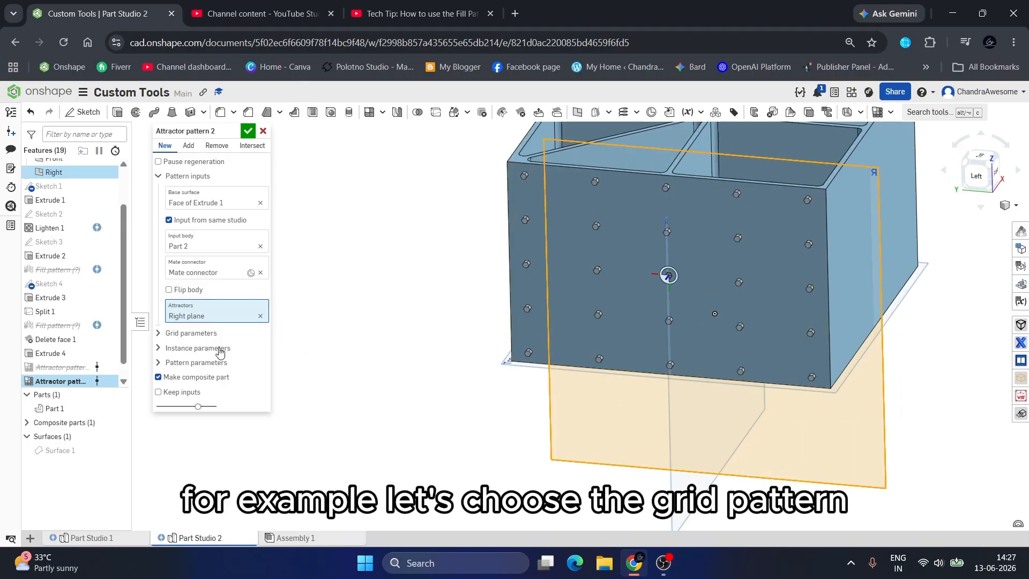
Try the Random grid type in the pattern's grid parameters and inspect the scattered hexagons
click(201, 341)
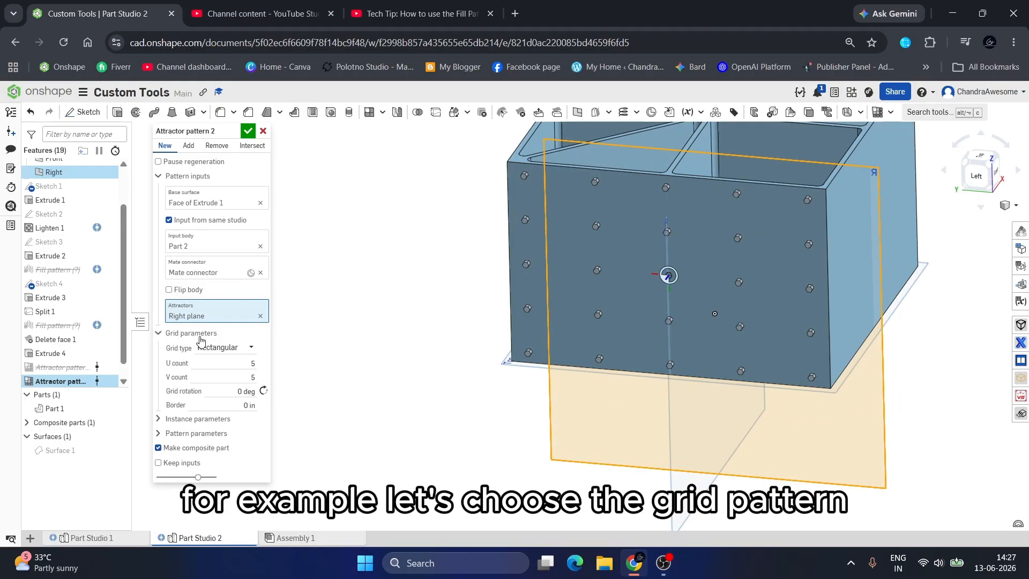
click(246, 345)
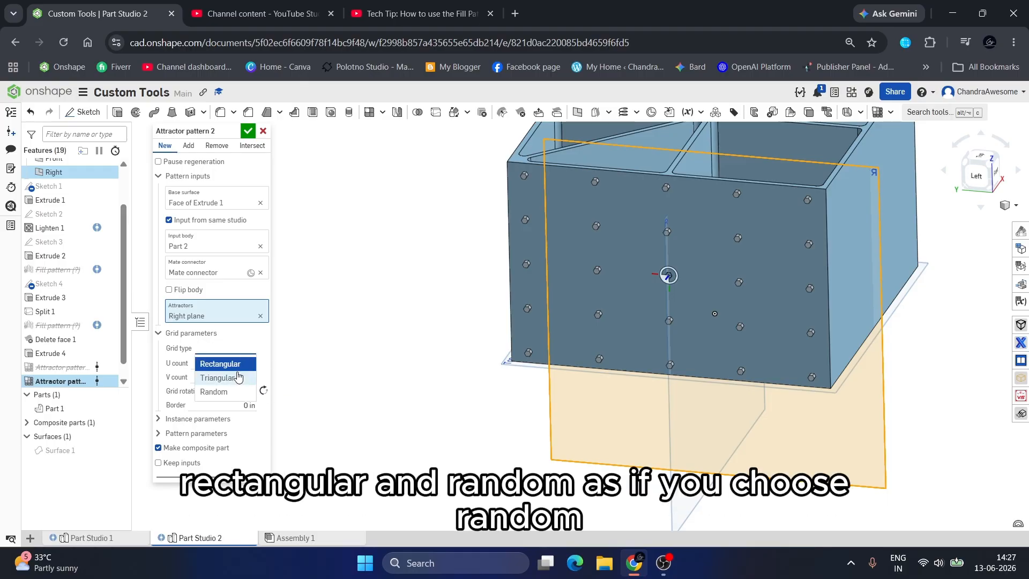
click(231, 391)
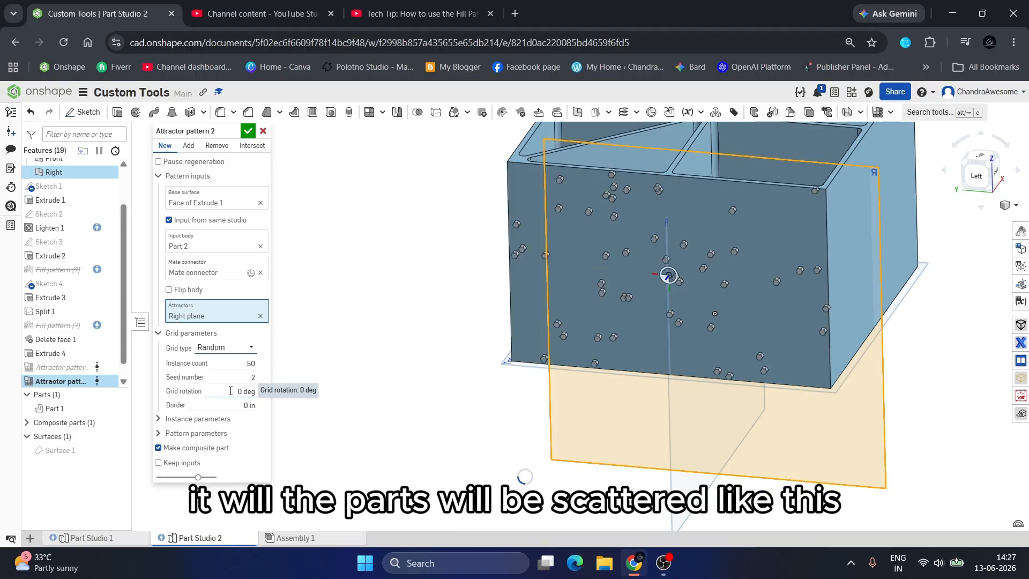
right_drag(525, 334, 745, 238)
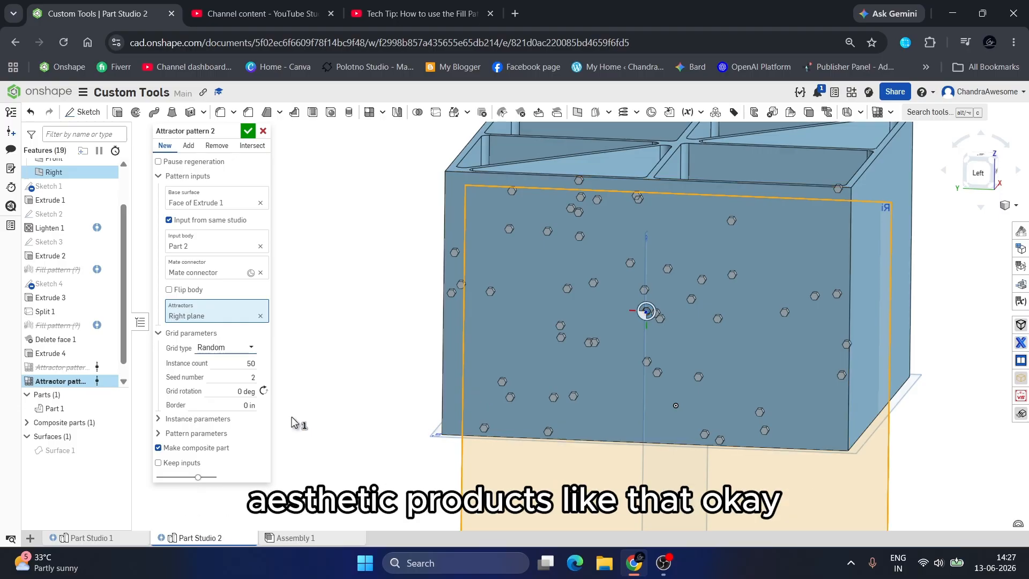
Try the Triangular grid type and return the pattern's grid type to Rectangular
click(246, 354)
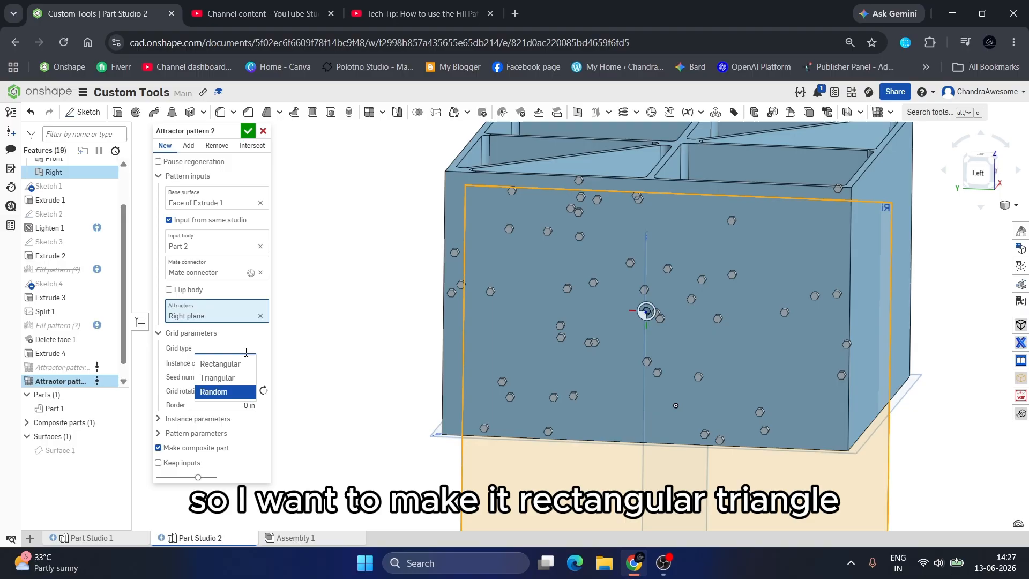
click(231, 379)
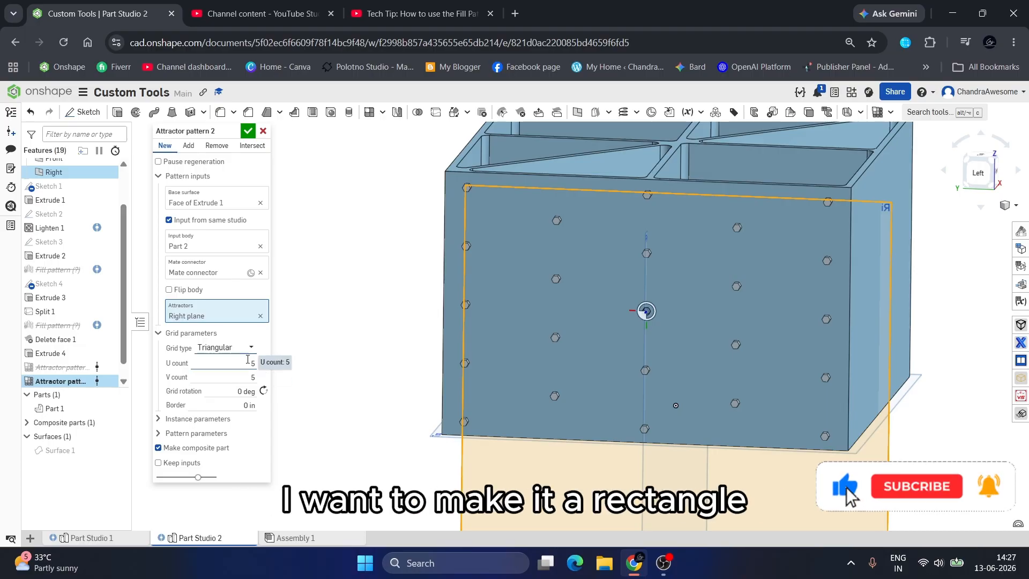
click(244, 347)
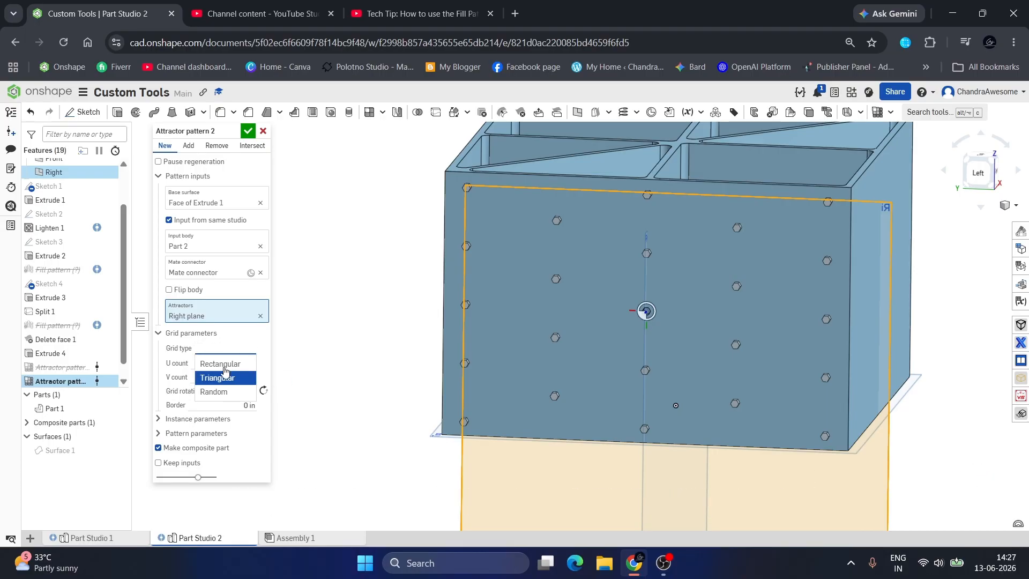
click(233, 365)
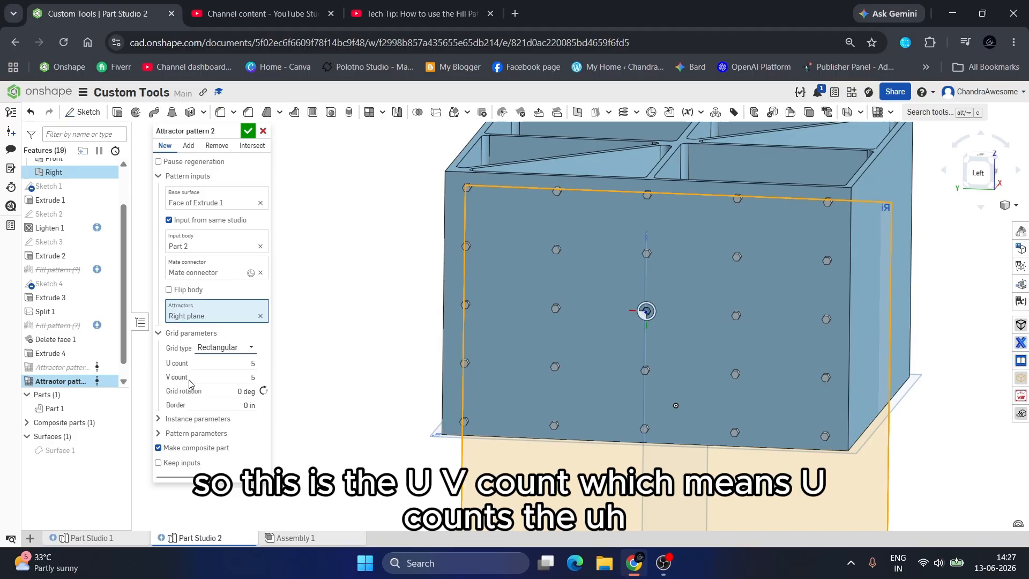
Try a U count of 7 for the grid, and set both the U count and the V count to 4
click(245, 363)
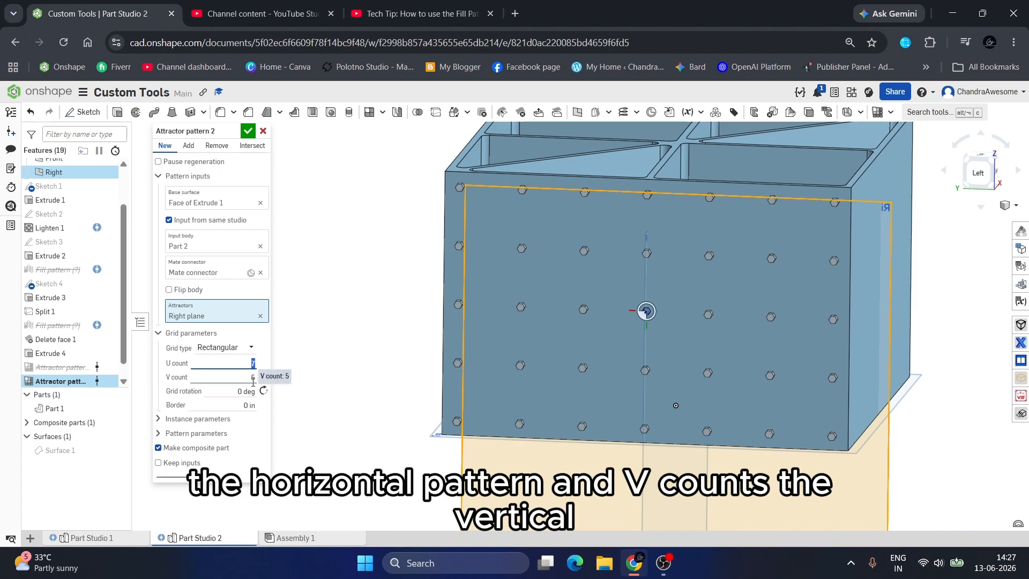
click(242, 378)
key(Down)
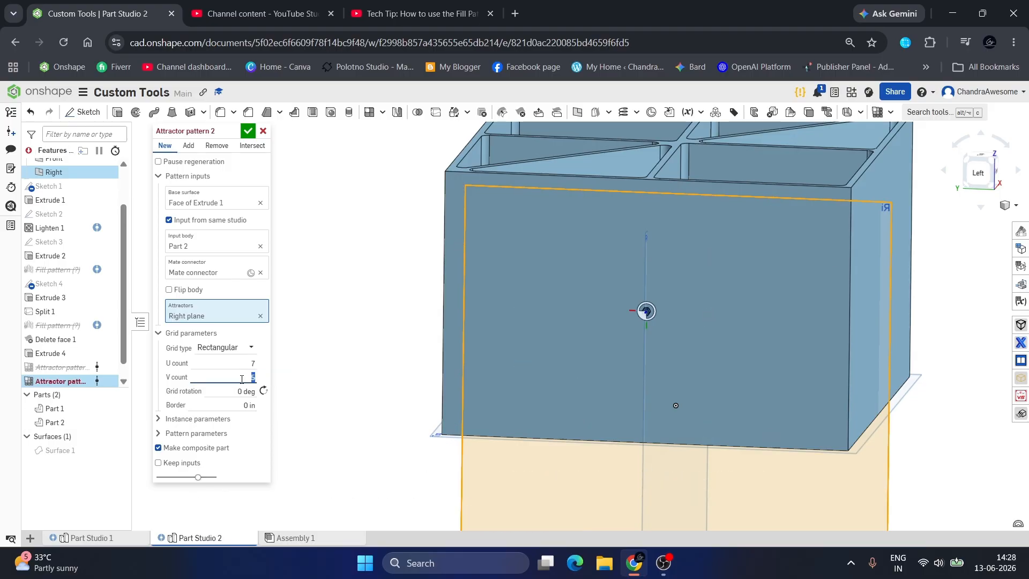
key(Up)
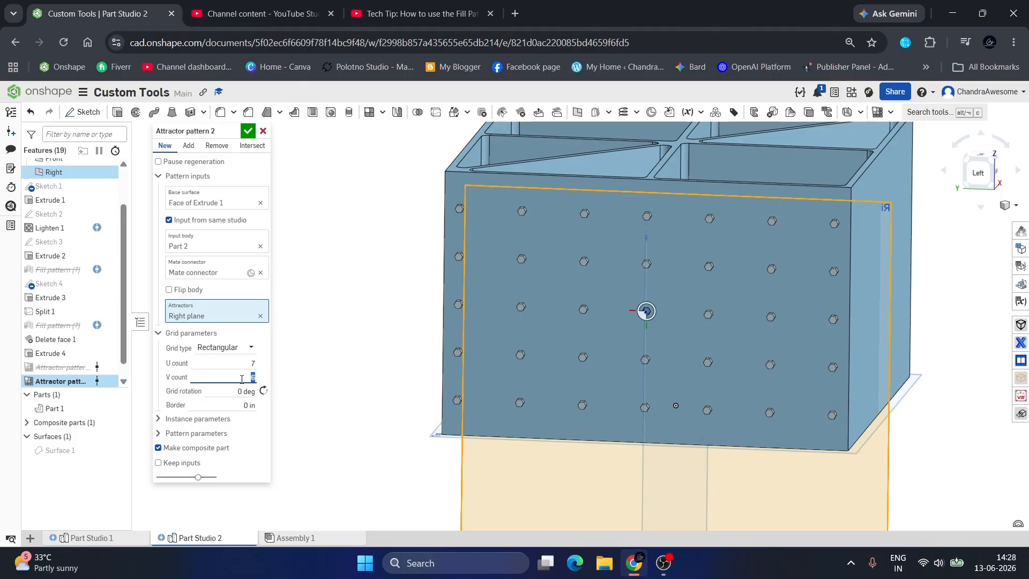
key(Down)
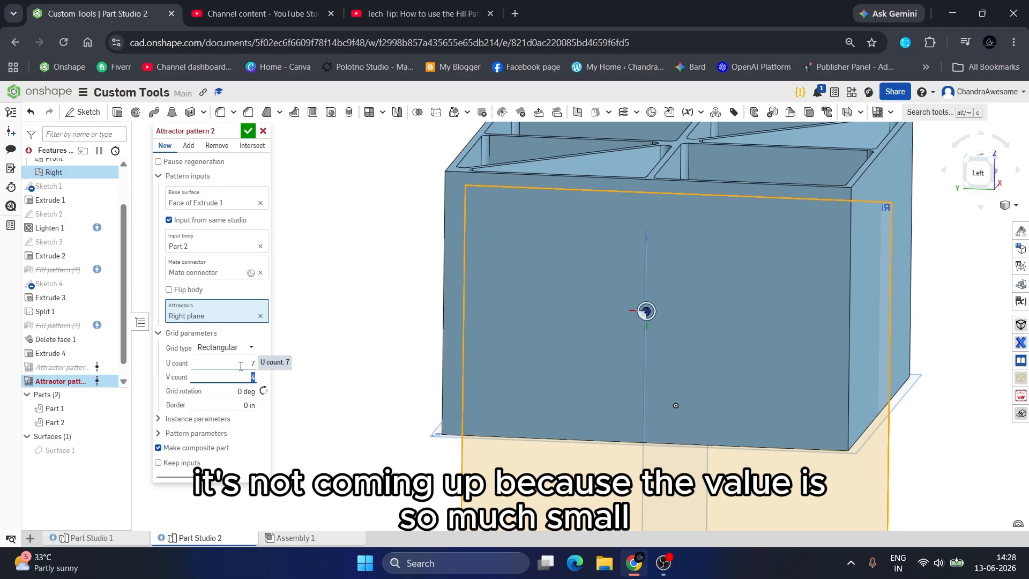
click(240, 362)
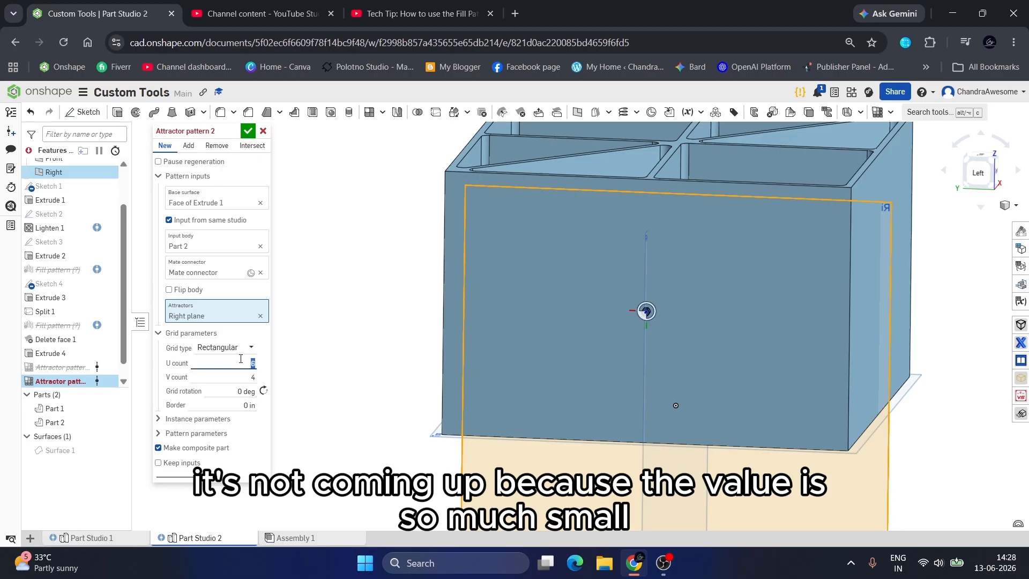
key(Down)
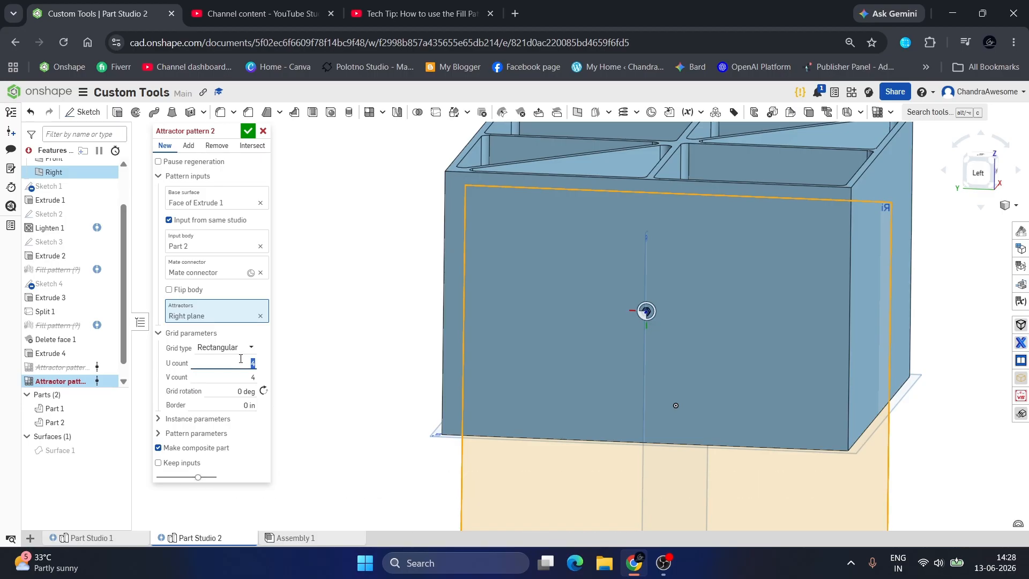
Replace the Right plane with the Front plane as the pattern's attractor
scroll(373, 364, down, 4)
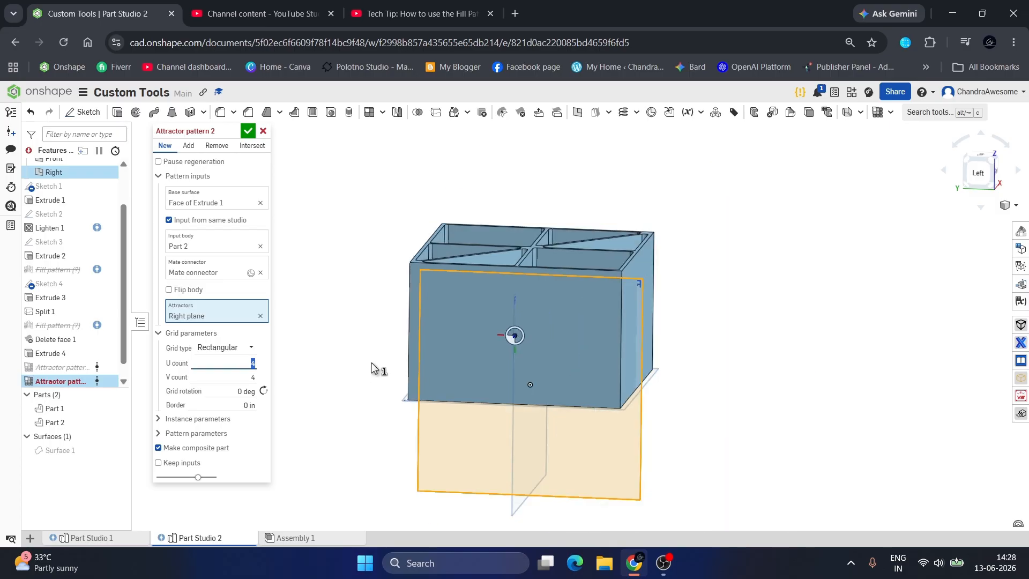
right_drag(372, 362, 354, 381)
scroll(354, 386, up, 3)
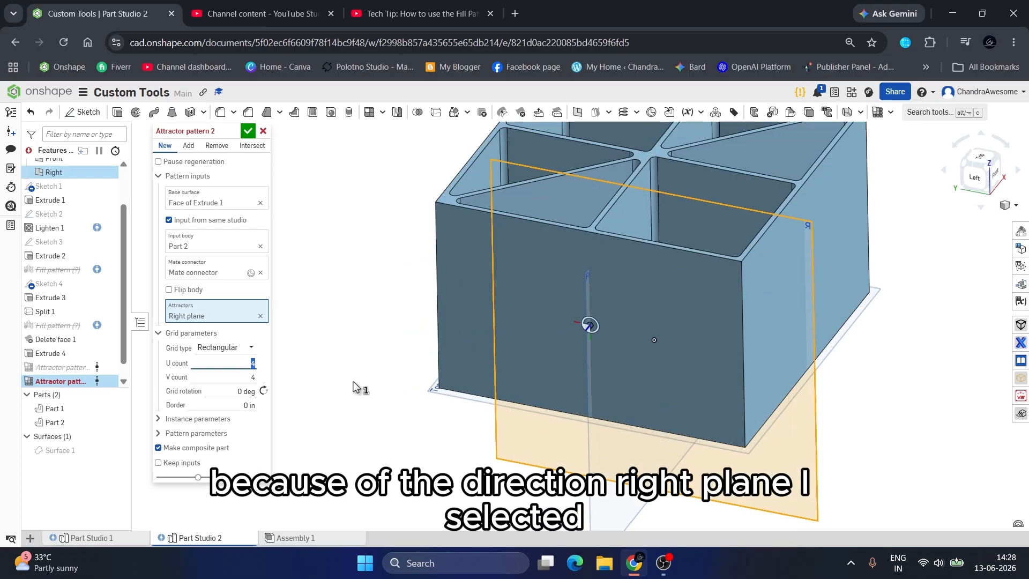
click(260, 317)
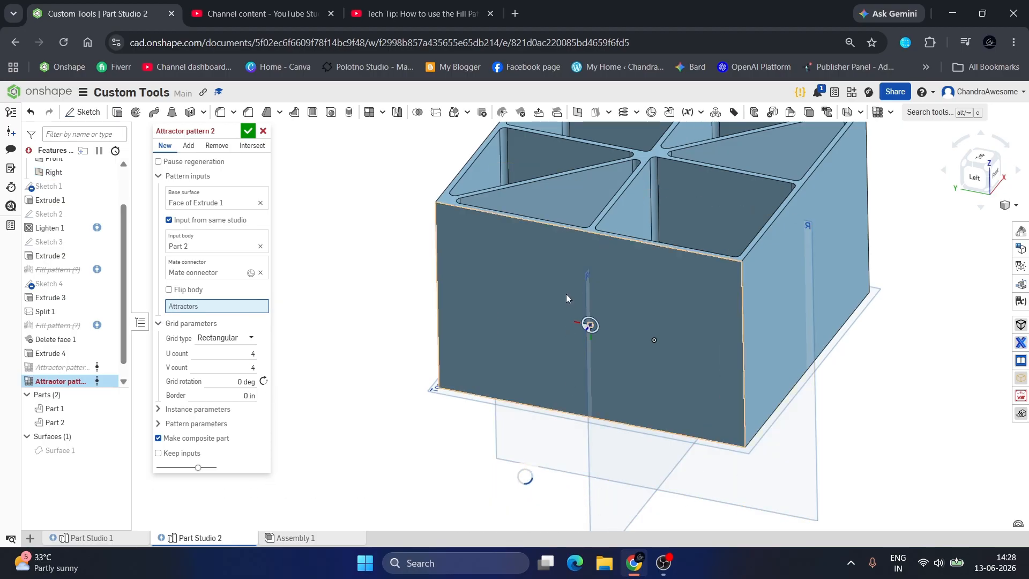
scroll(566, 293, down, 2)
click(591, 505)
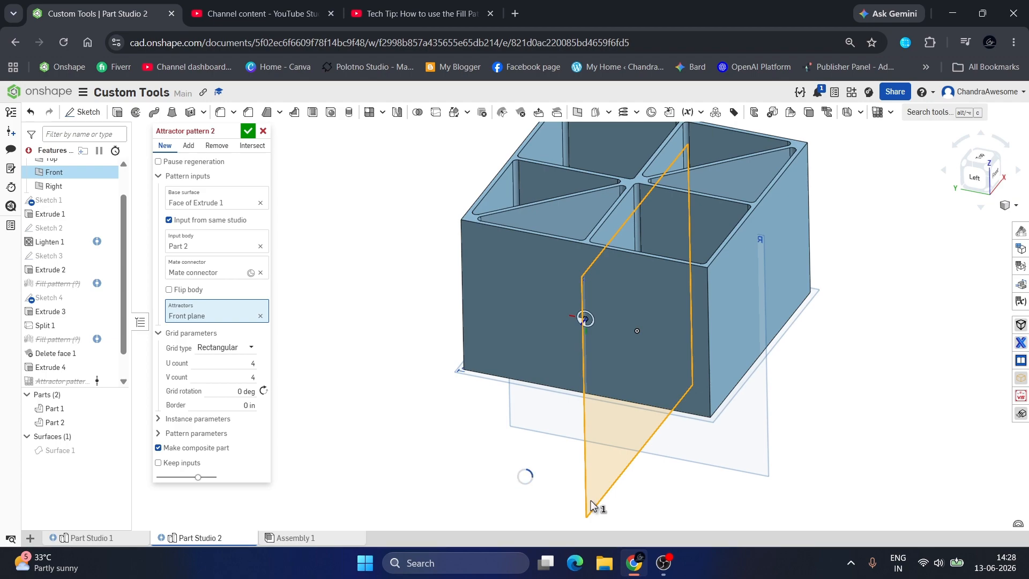
scroll(562, 349, up, 5)
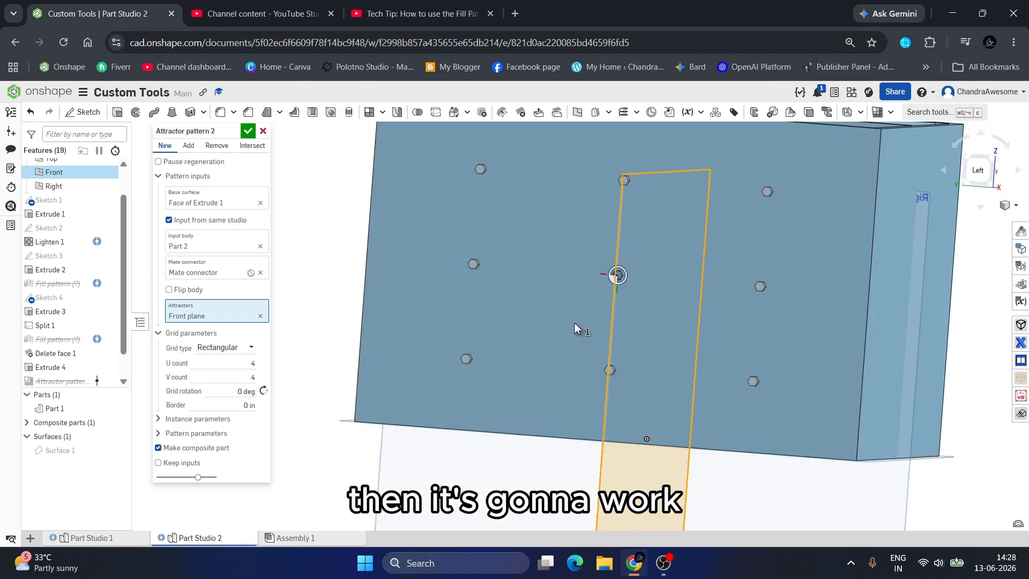
right_drag(575, 322, 556, 333)
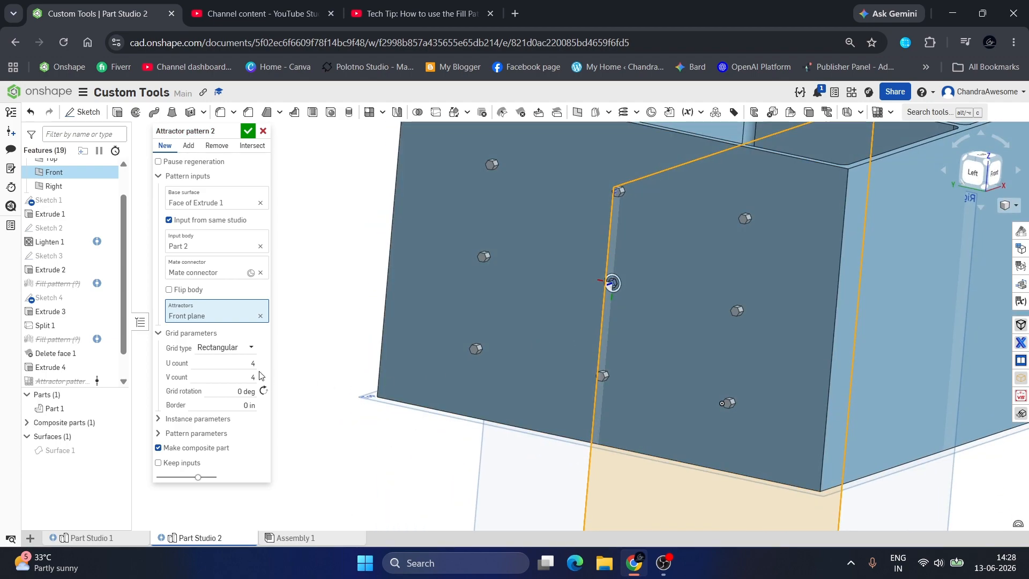
Set both the U count and the V count of the rectangular grid to 6
click(228, 364)
key(Up)
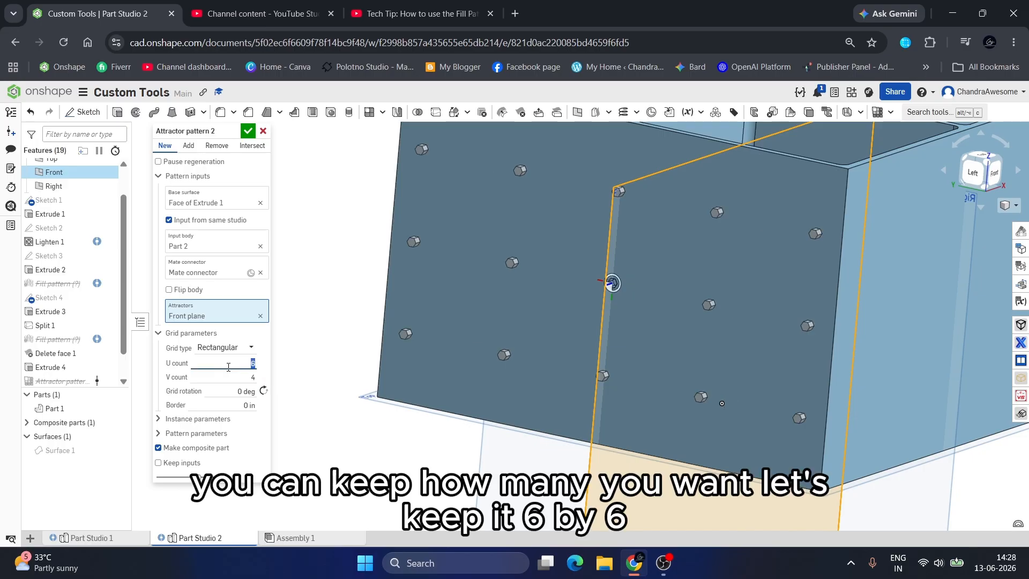
click(217, 381)
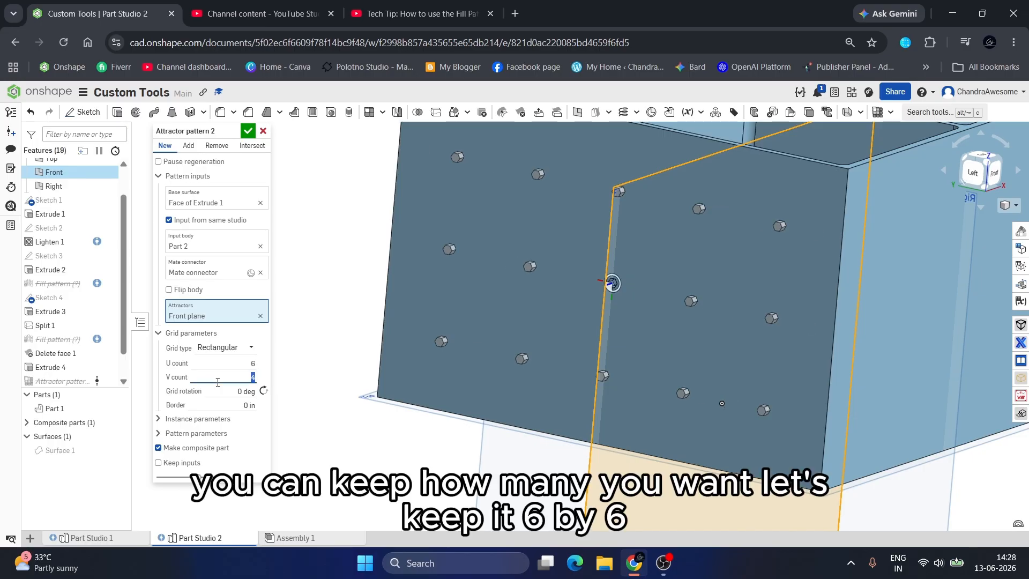
key(Up)
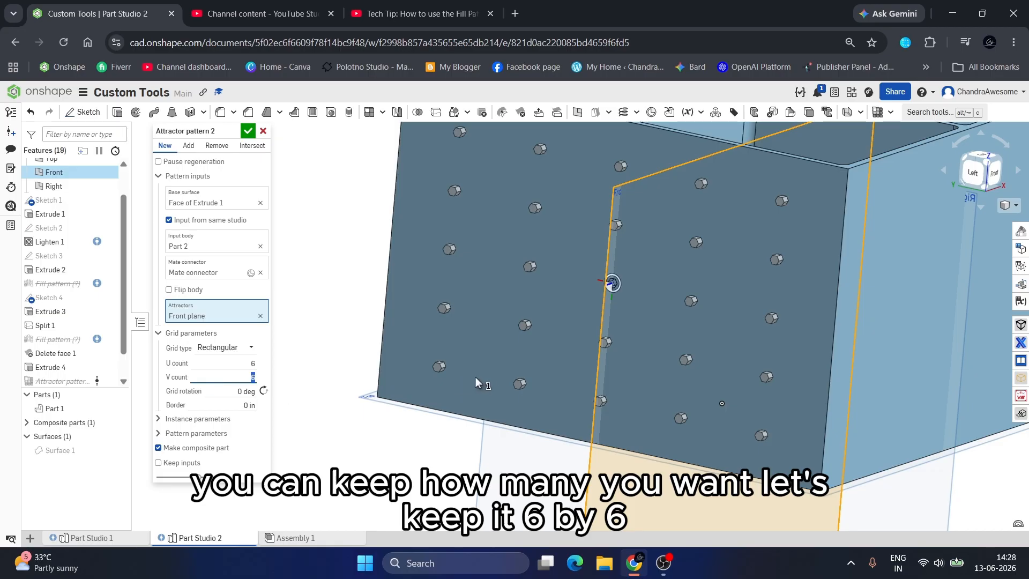
scroll(476, 378, down, 2)
mouse_move(483, 374)
right_down()
mouse_move(495, 370)
mouse_move(474, 378)
right_up()
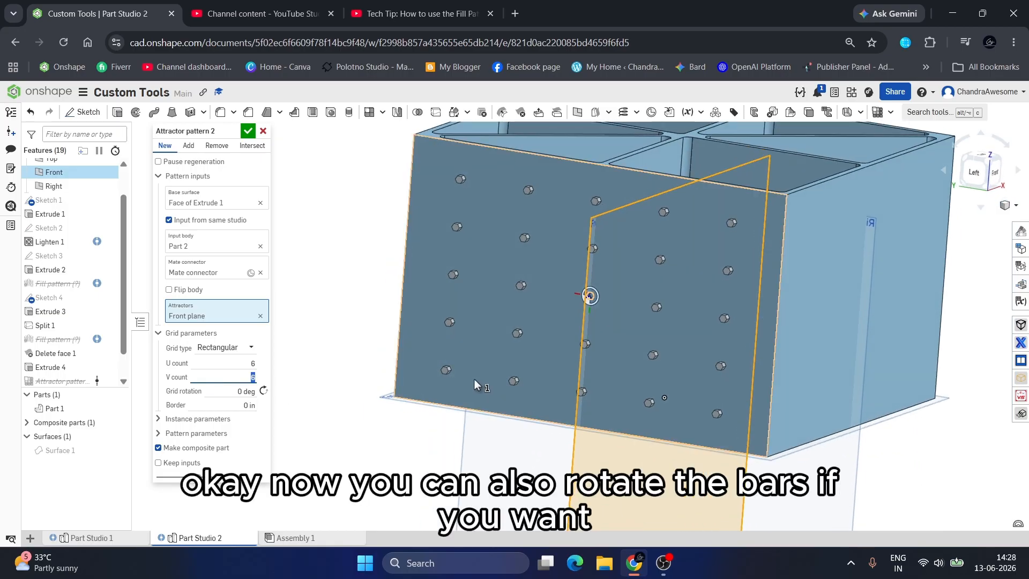
Set the grid rotation to 45 degrees and inspect the hexagons' orientation in the Left view
click(229, 389)
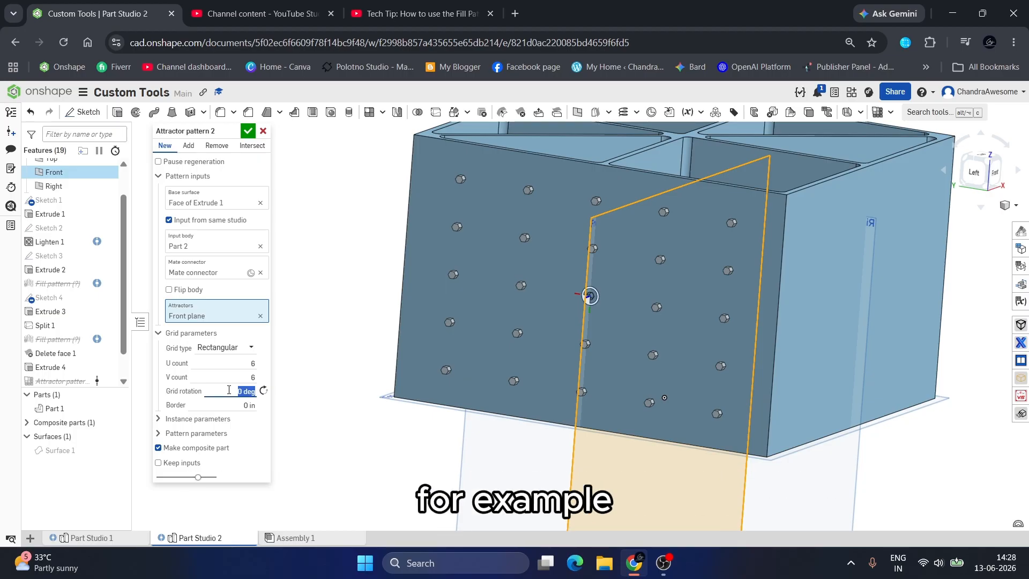
text(45)
key(Return)
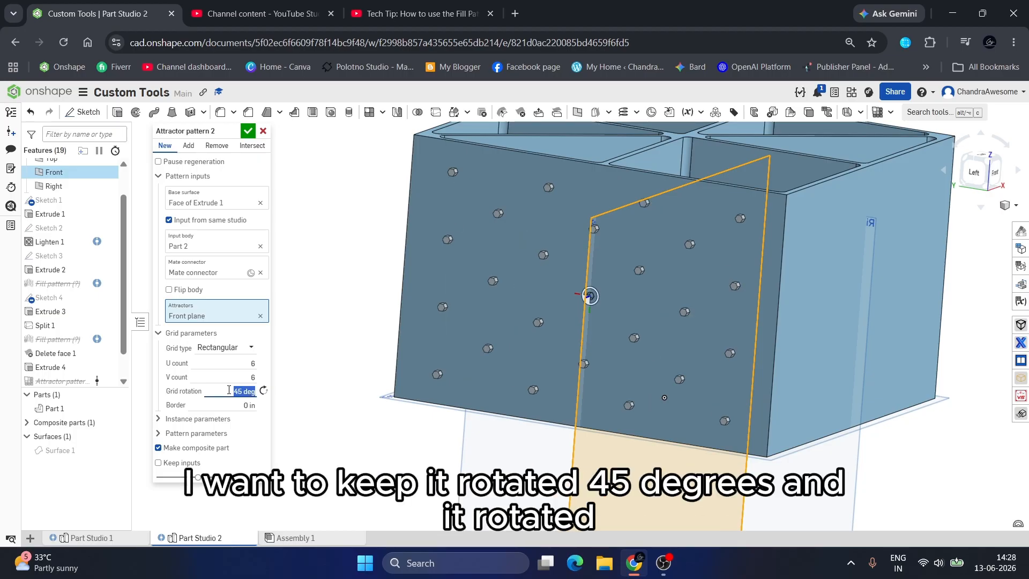
scroll(644, 310, up, 2)
right_drag(644, 310, 676, 301)
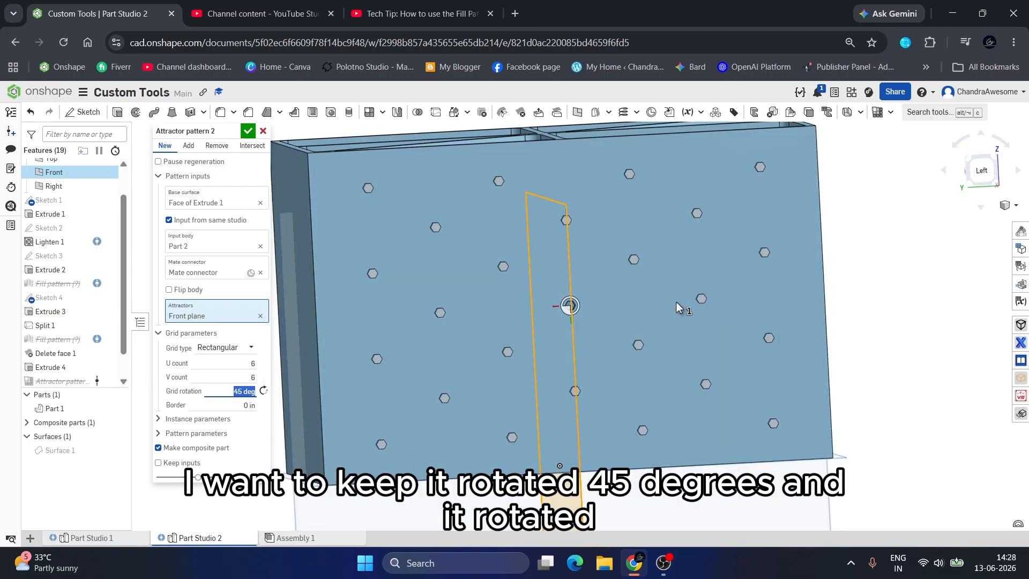
click(981, 171)
scroll(463, 155, up, 5)
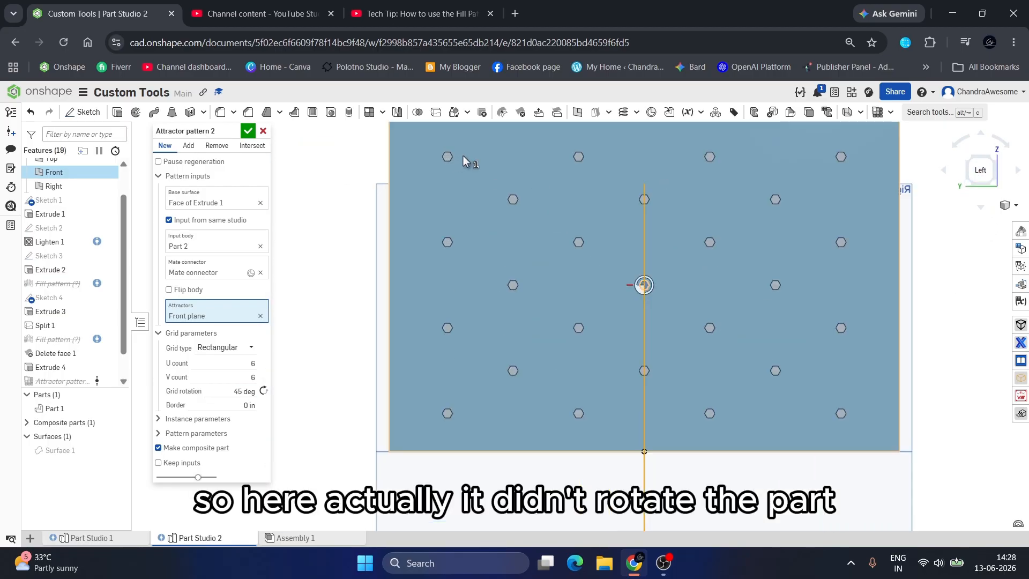
scroll(535, 195, up, 3)
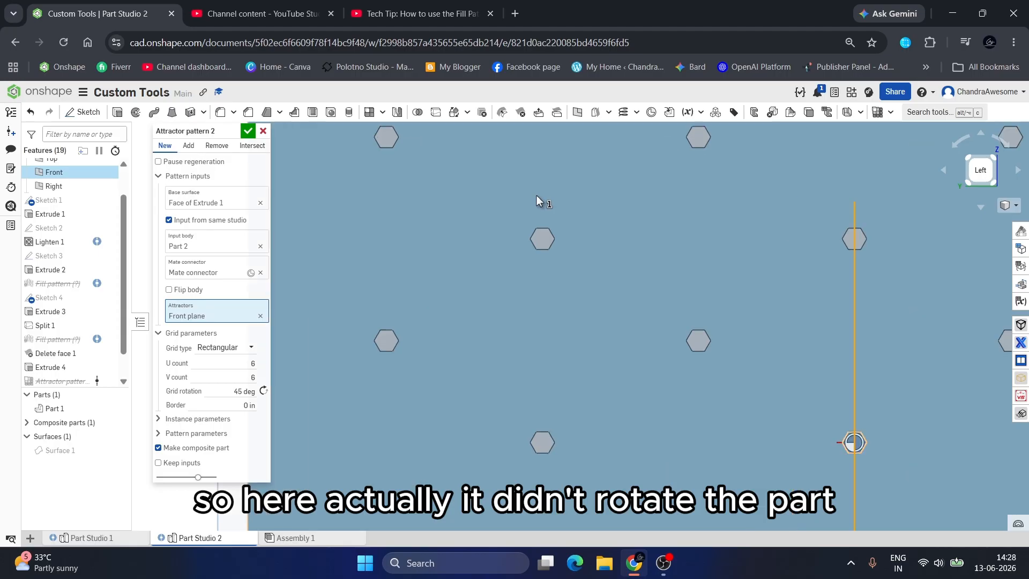
Set the grid rotation of the pattern to 30 degrees
click(244, 391)
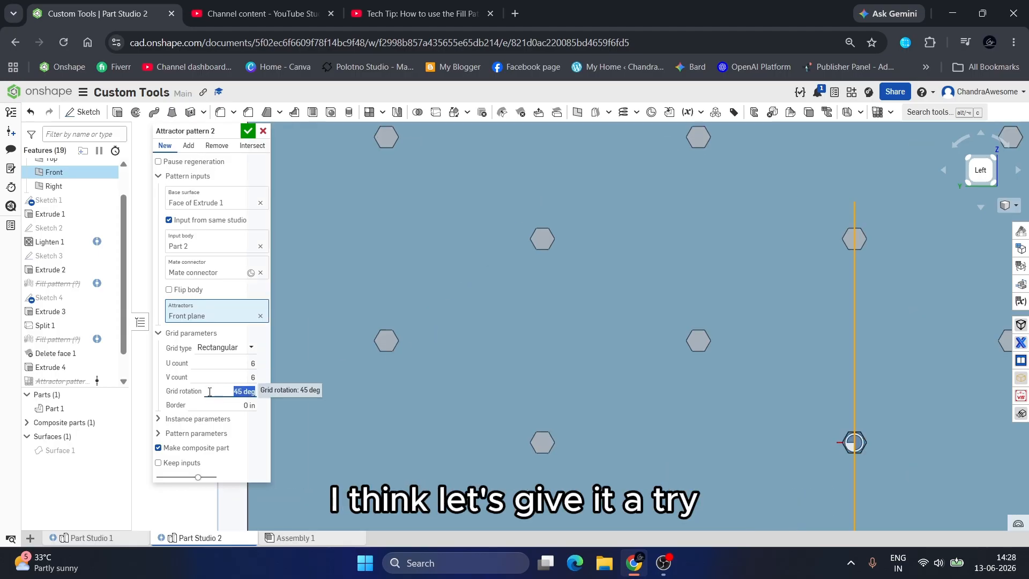
text(30)
key(Return)
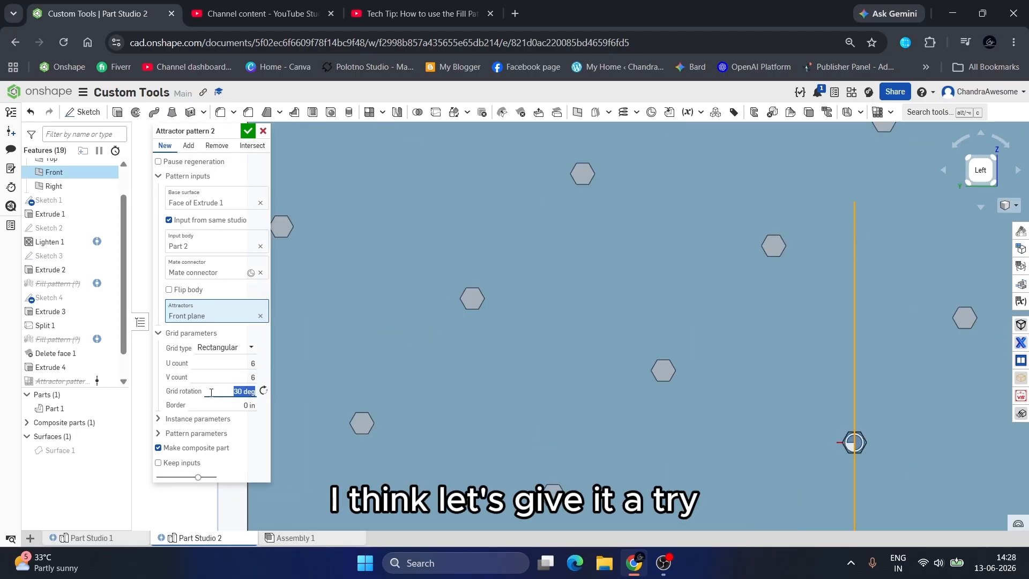
Inspect the rotated hexagon grid on the side face and set its grid rotation to 45 degrees
scroll(655, 297, down, 5)
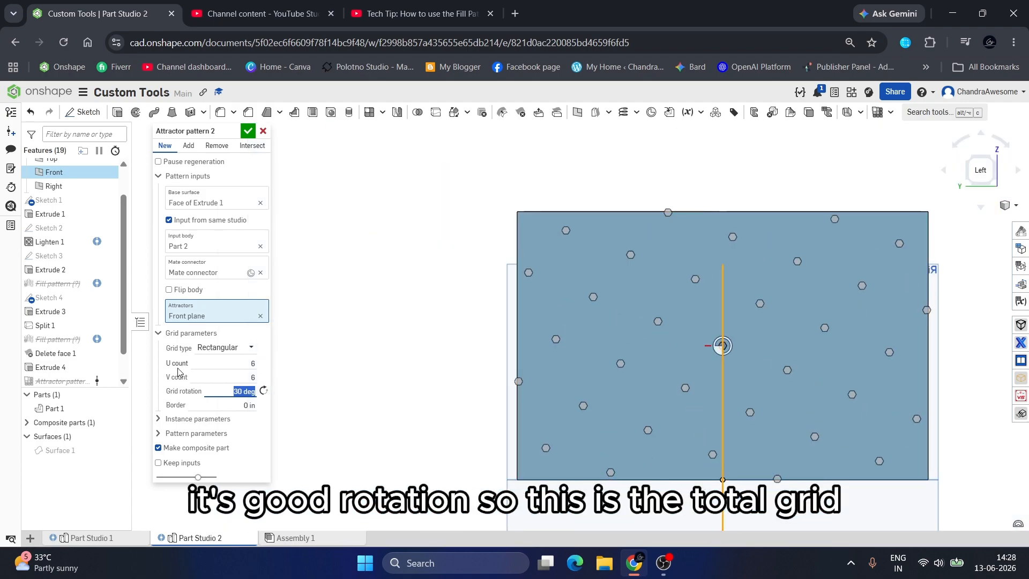
right_drag(712, 244, 677, 300)
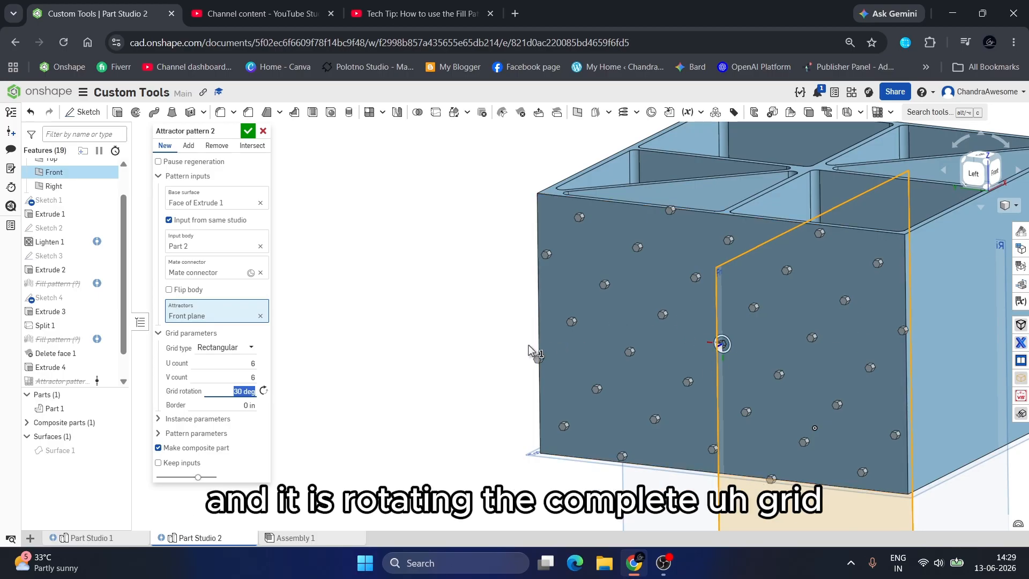
text(45)
key(Return)
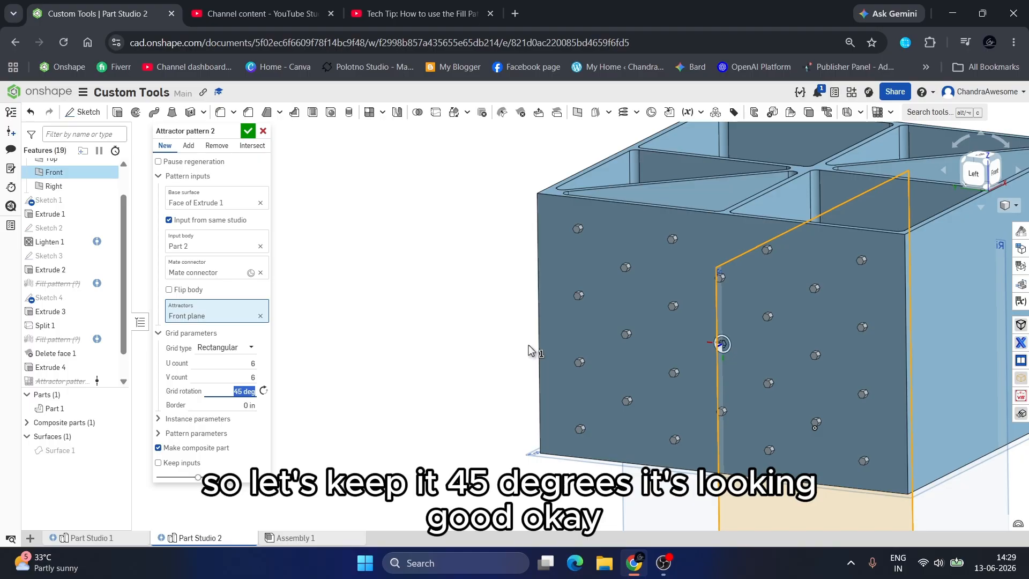
scroll(661, 342, up, 3)
right_drag(661, 343, 726, 310)
scroll(644, 333, down, 4)
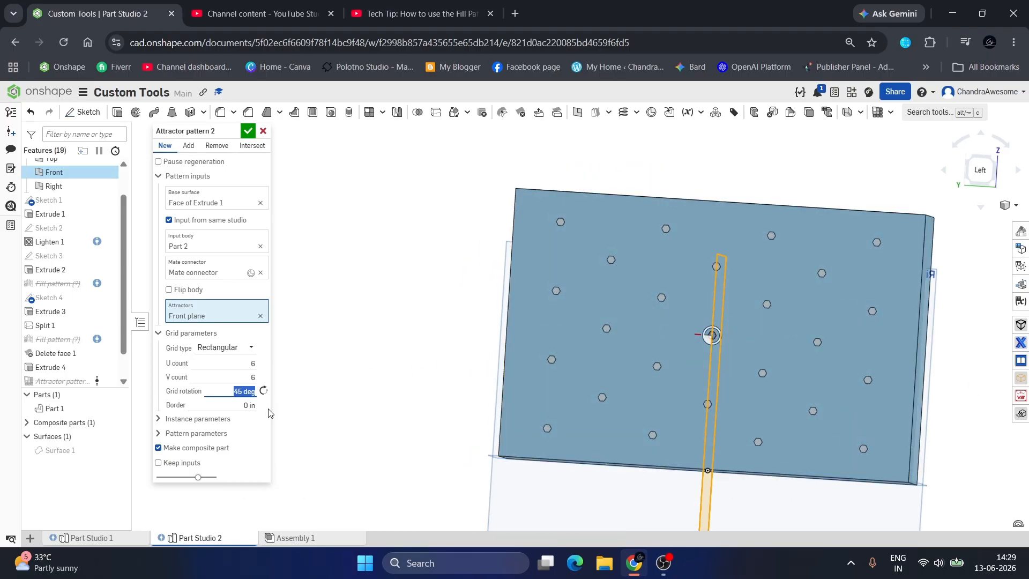
Set the grid border to 0.2 in, then collapse the grid parameters and expand the instance parameters
click(228, 402)
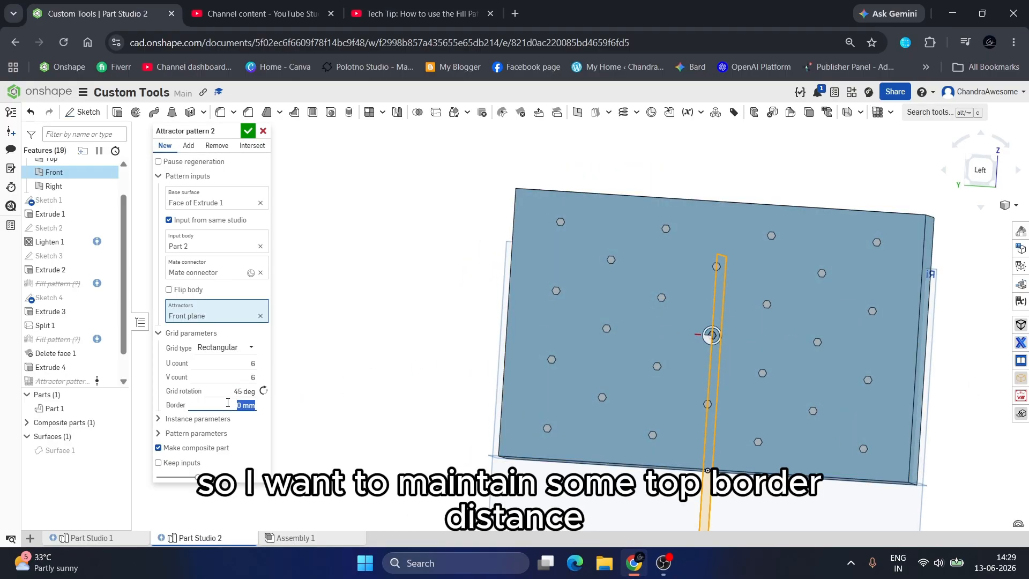
key(Up)
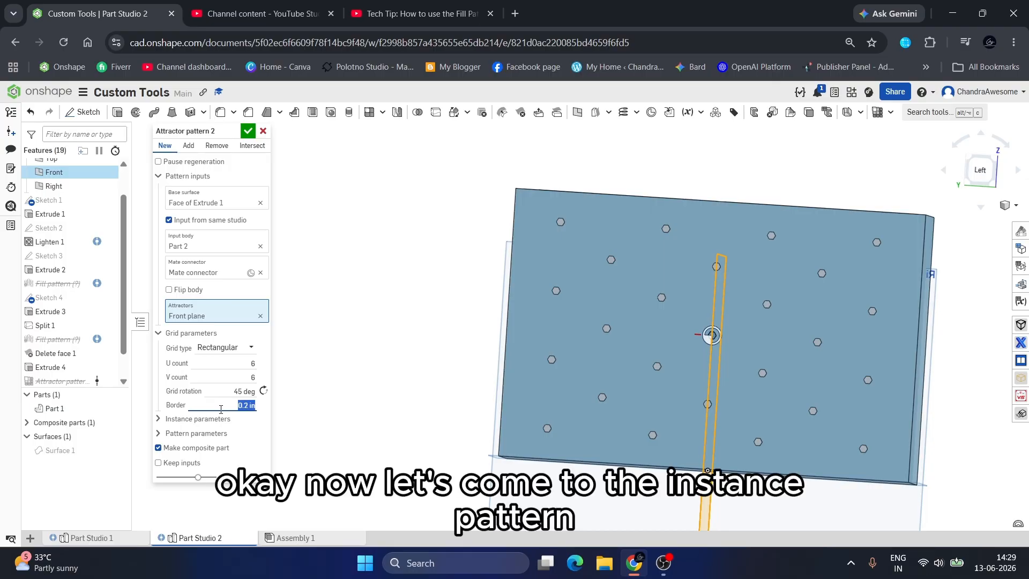
click(176, 419)
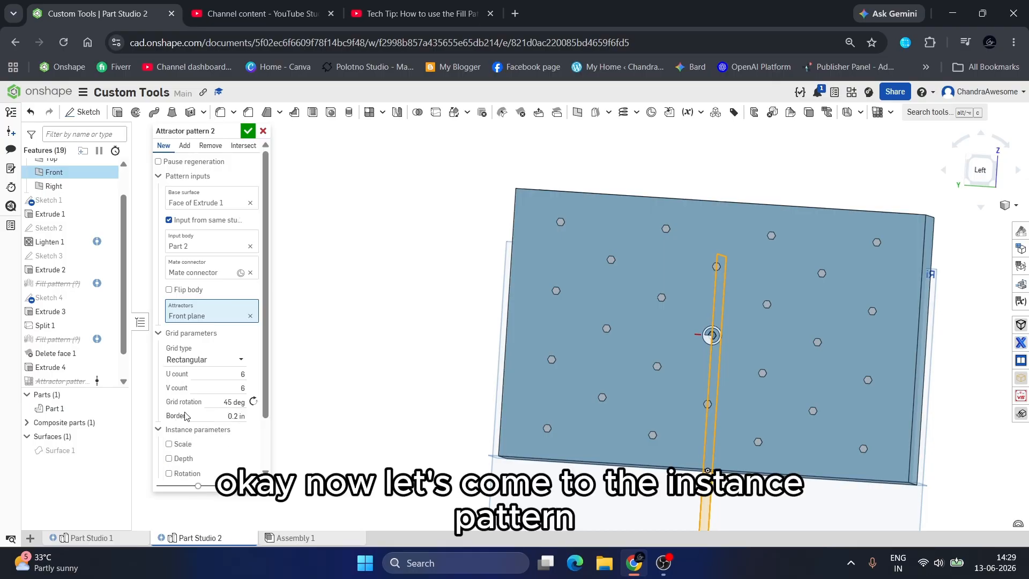
scroll(293, 339, down, 1)
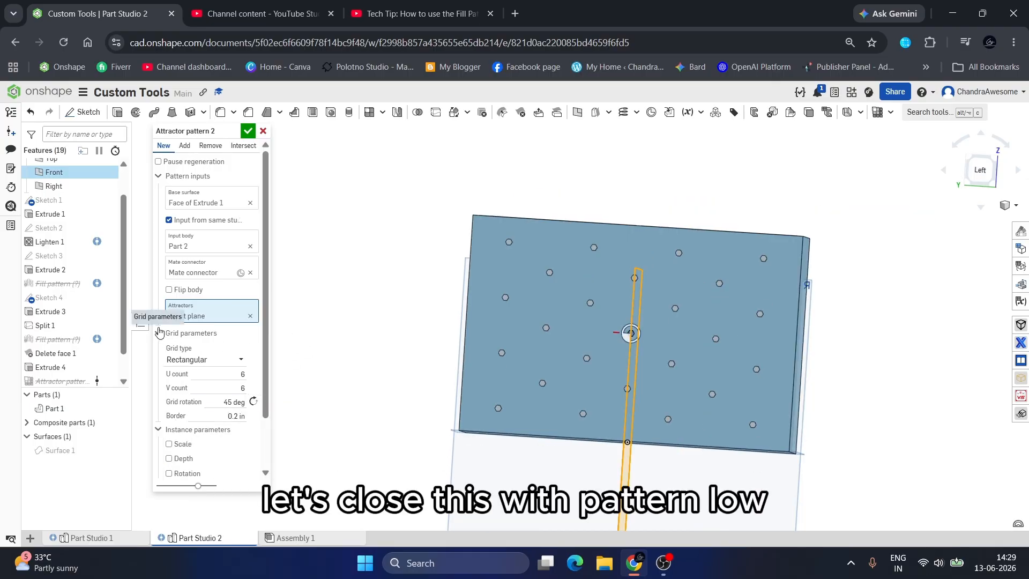
click(160, 334)
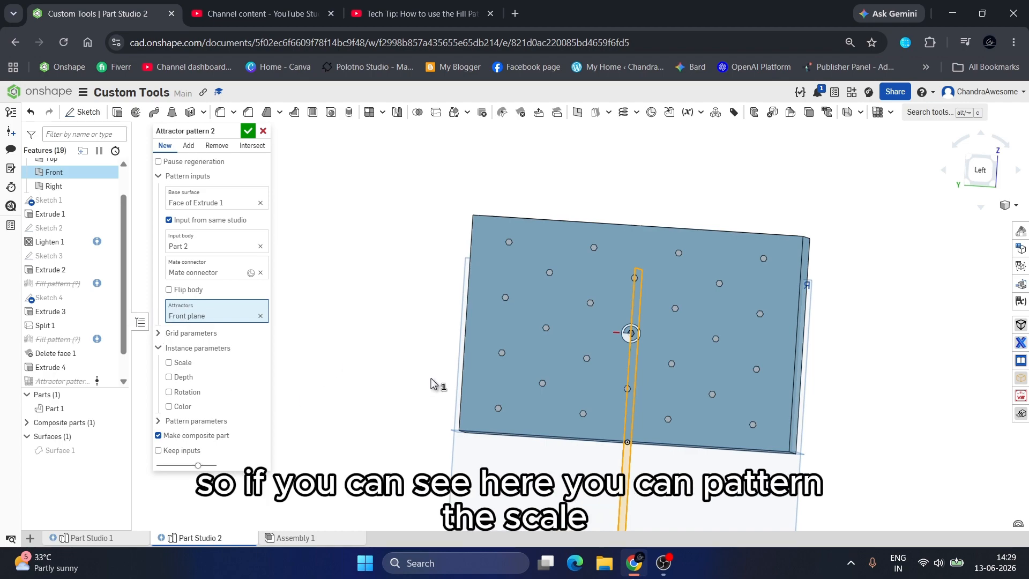
Enable uniform scaling of the instances with a far scale of 2 and compare the near and far hexagons
right_drag(430, 380, 405, 399)
scroll(405, 399, up, 2)
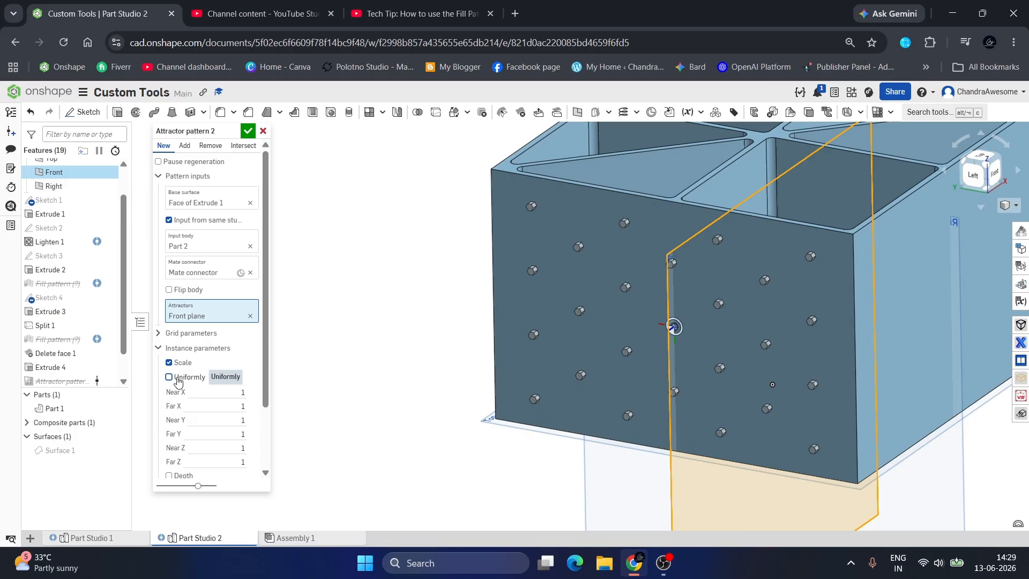
scroll(187, 426, down, 2)
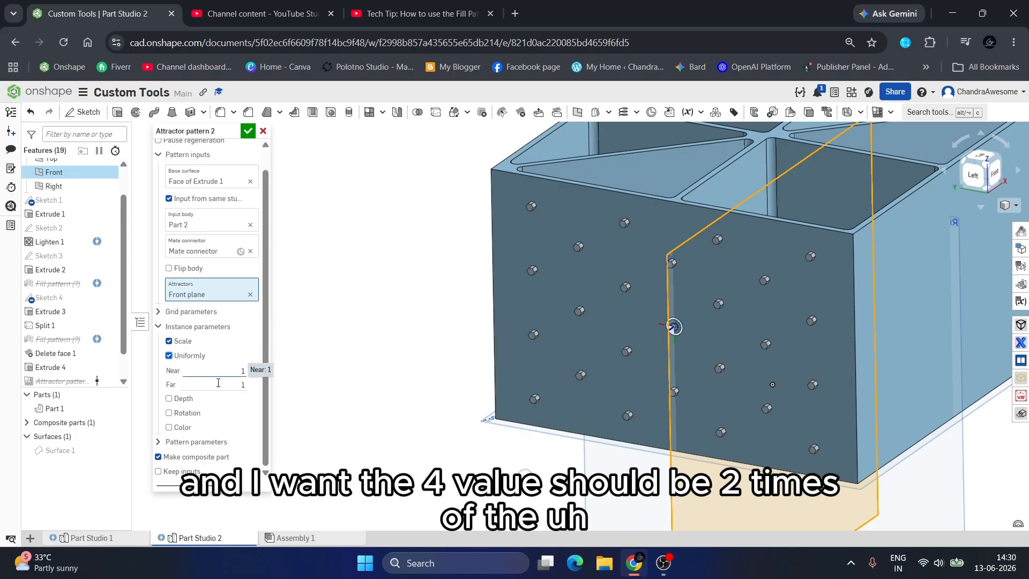
click(219, 383)
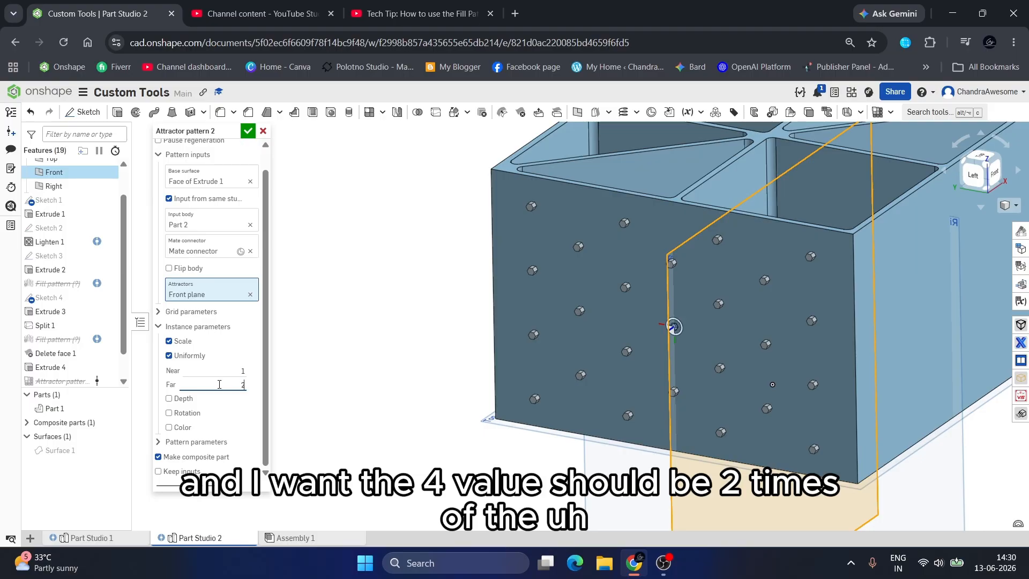
key(Return)
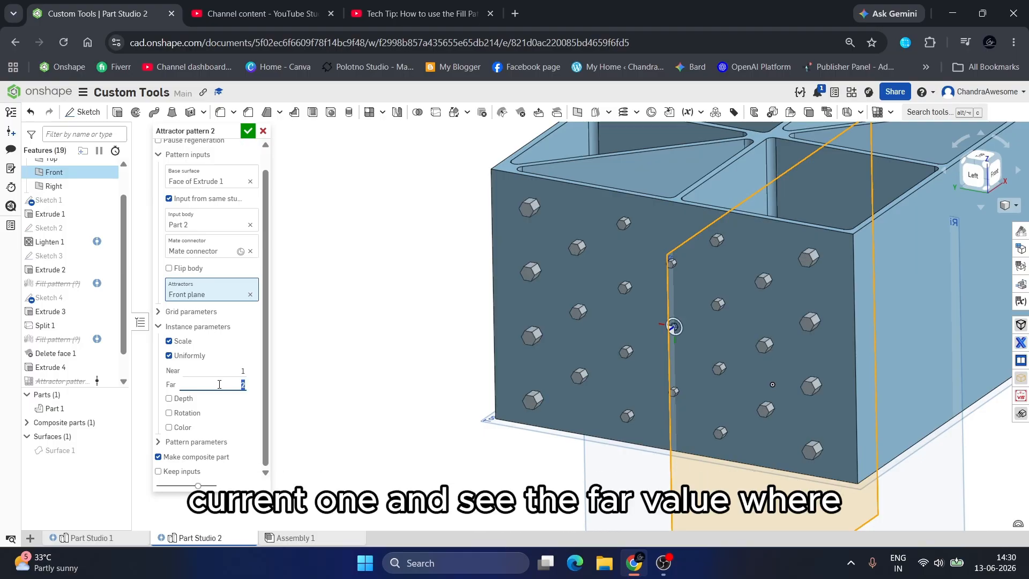
scroll(771, 355, up, 2)
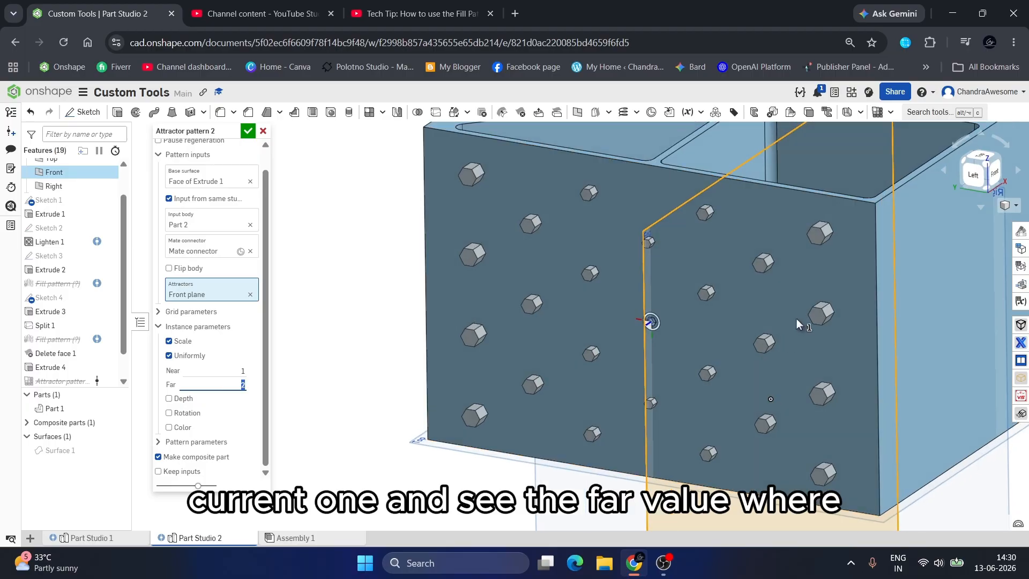
right_drag(796, 318, 809, 323)
right_drag(815, 265, 751, 308)
scroll(663, 278, up, 4)
right_drag(666, 280, 678, 258)
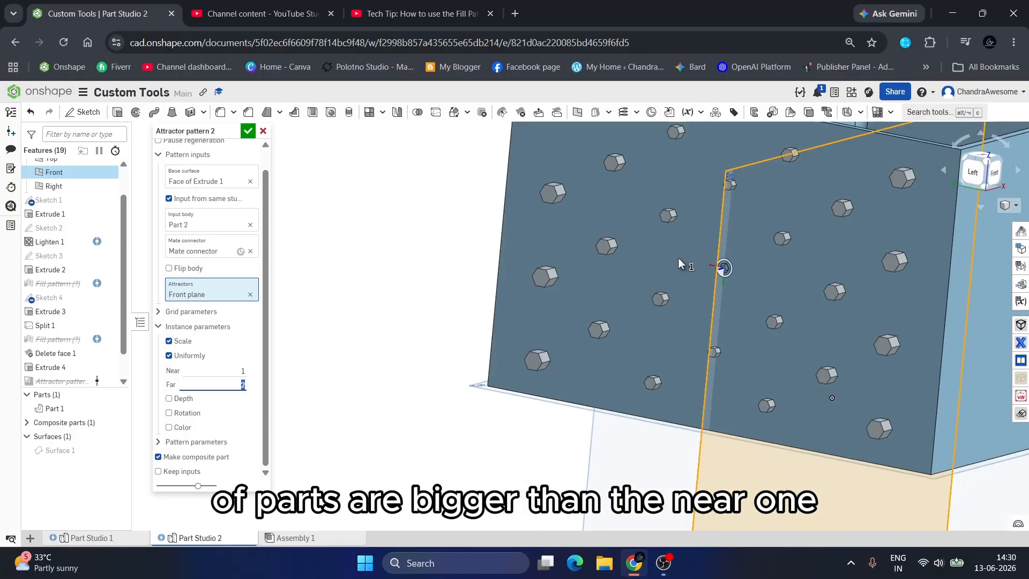
click(199, 367)
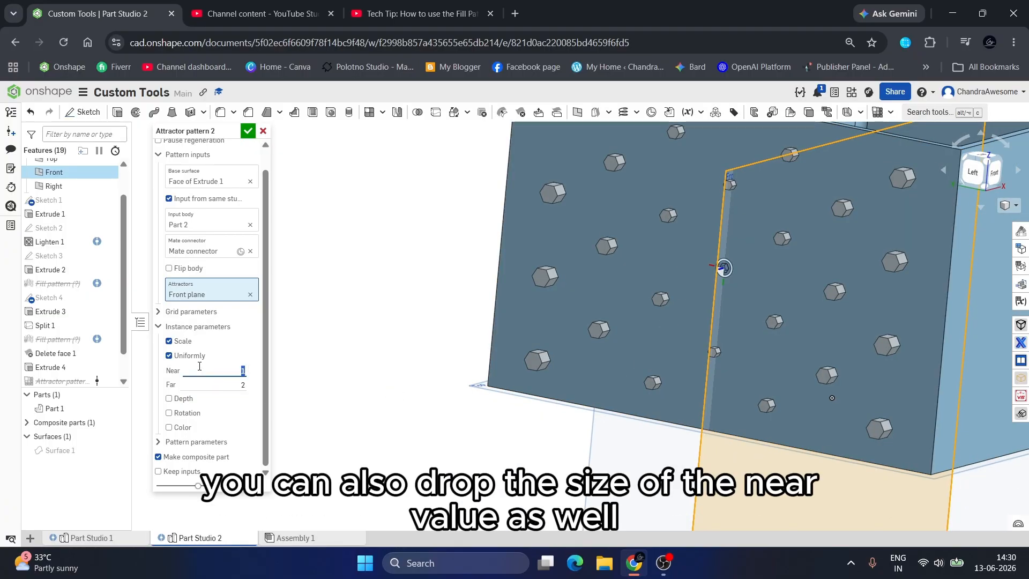
scroll(398, 339, down, 2)
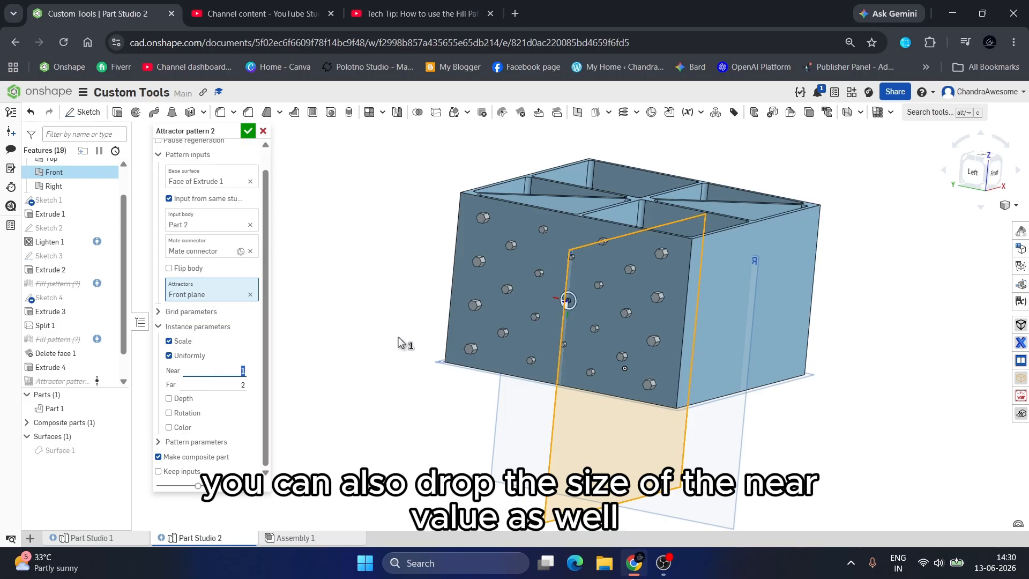
Enable depth variation for the instances with a far depth of 0.1 in and check how far the hexagons protrude
click(187, 403)
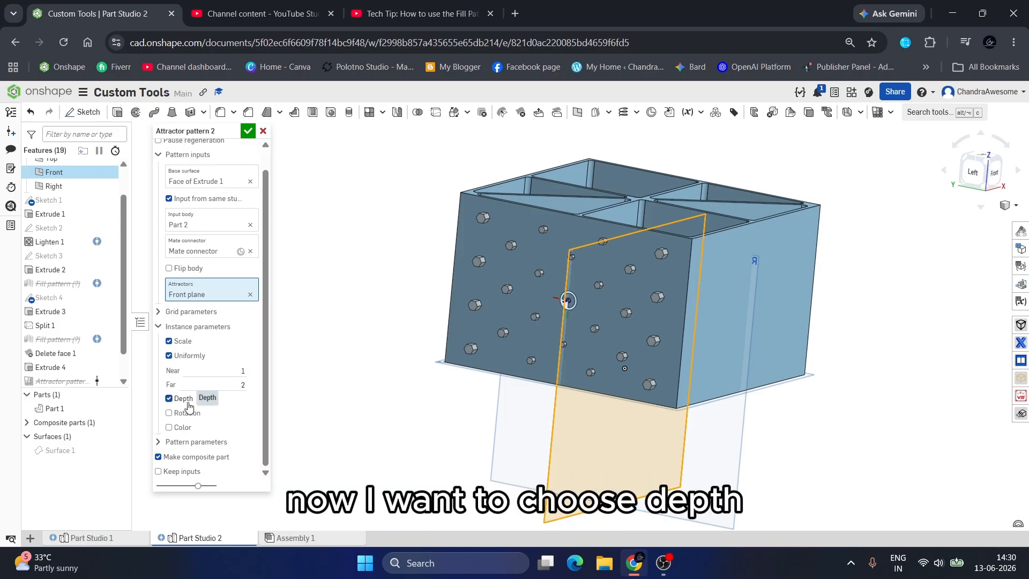
right_drag(439, 218, 429, 284)
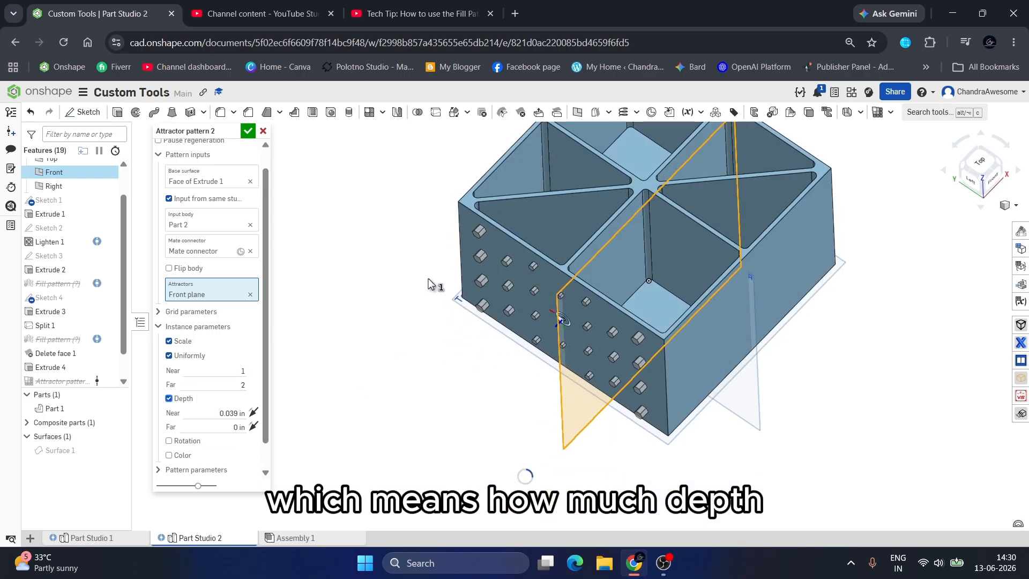
scroll(472, 252, up, 5)
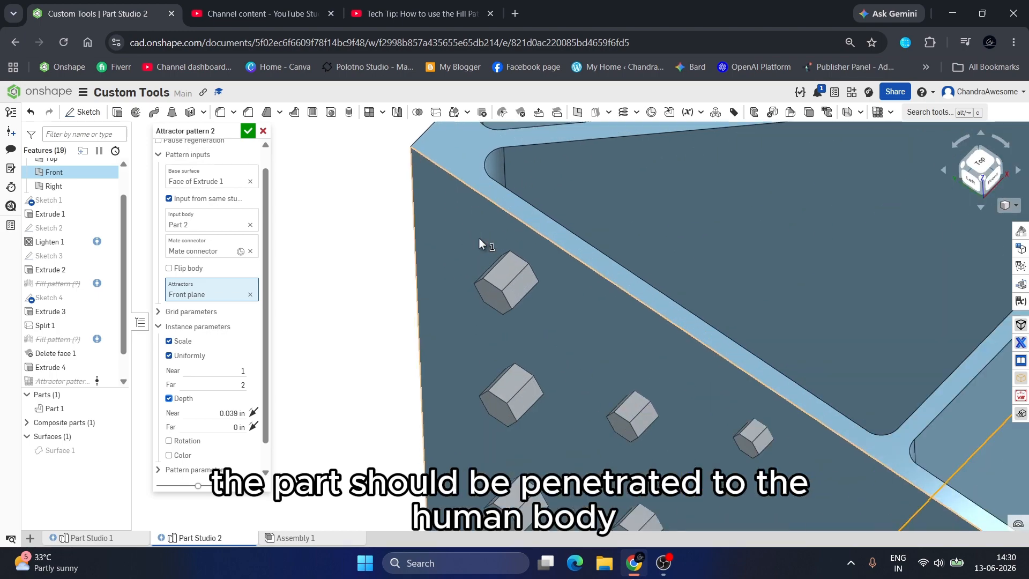
mouse_move(479, 237)
right_down()
mouse_move(465, 257)
mouse_move(479, 240)
mouse_move(470, 243)
right_up()
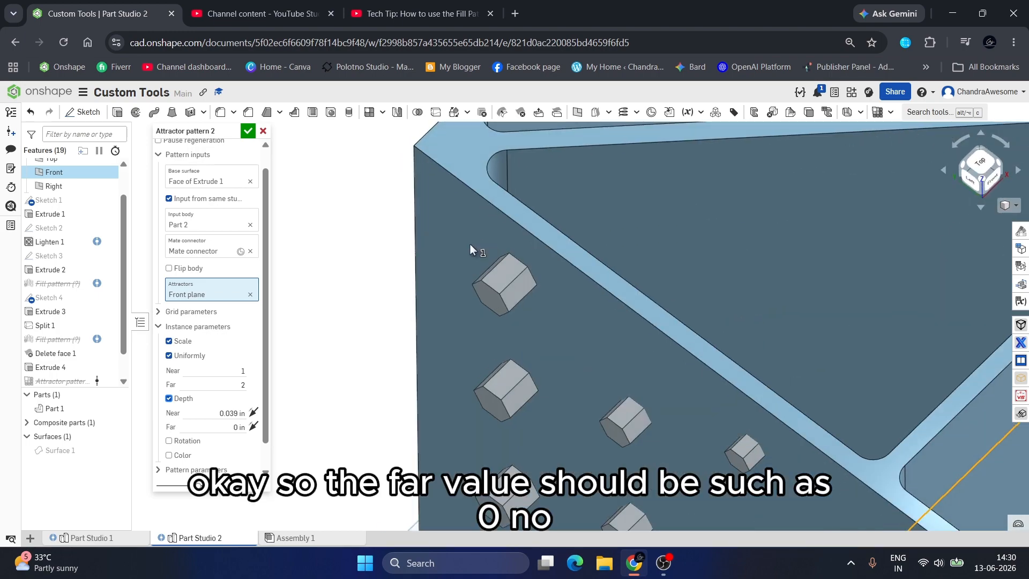
click(220, 425)
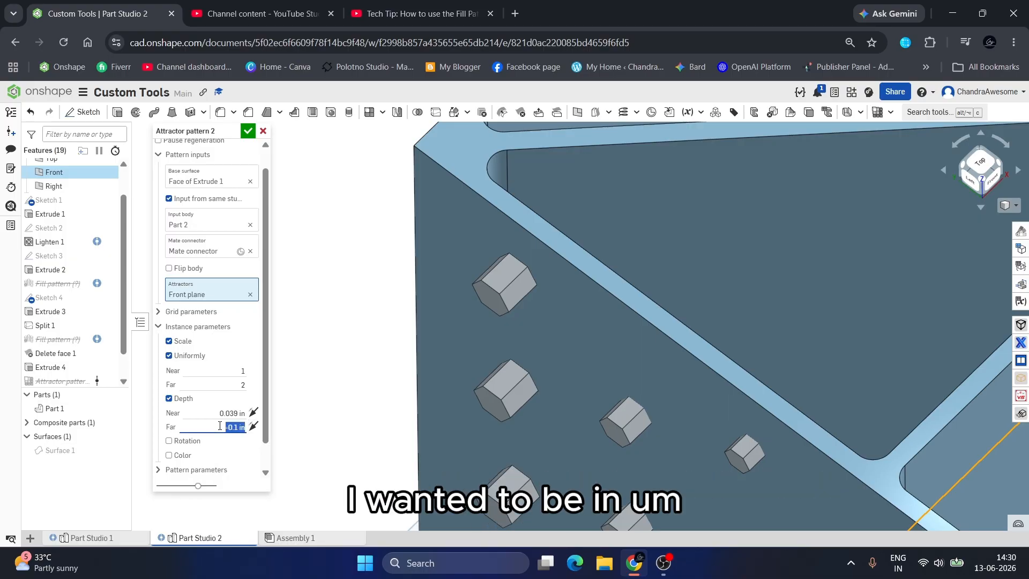
scroll(219, 426, up, 2)
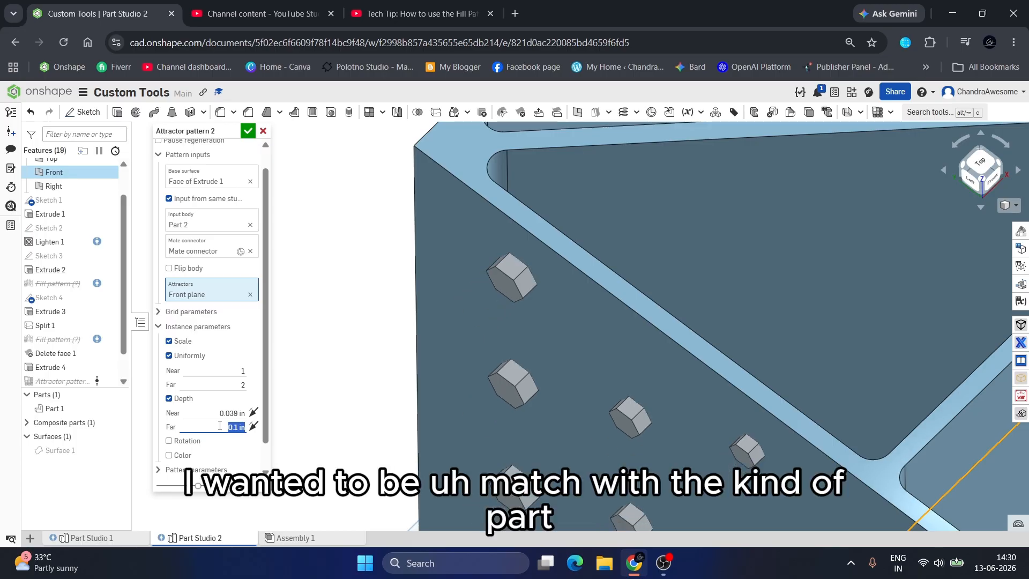
scroll(396, 315, down, 4)
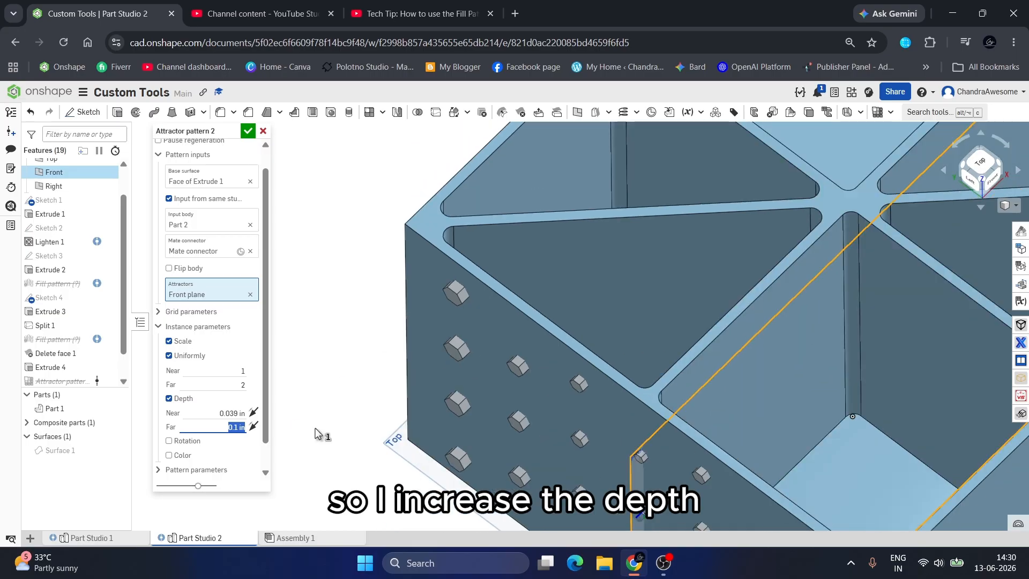
Enable instance rotation about the Z axis and inspect the orientation of the near and far hexagons
click(183, 441)
scroll(568, 261, down, 2)
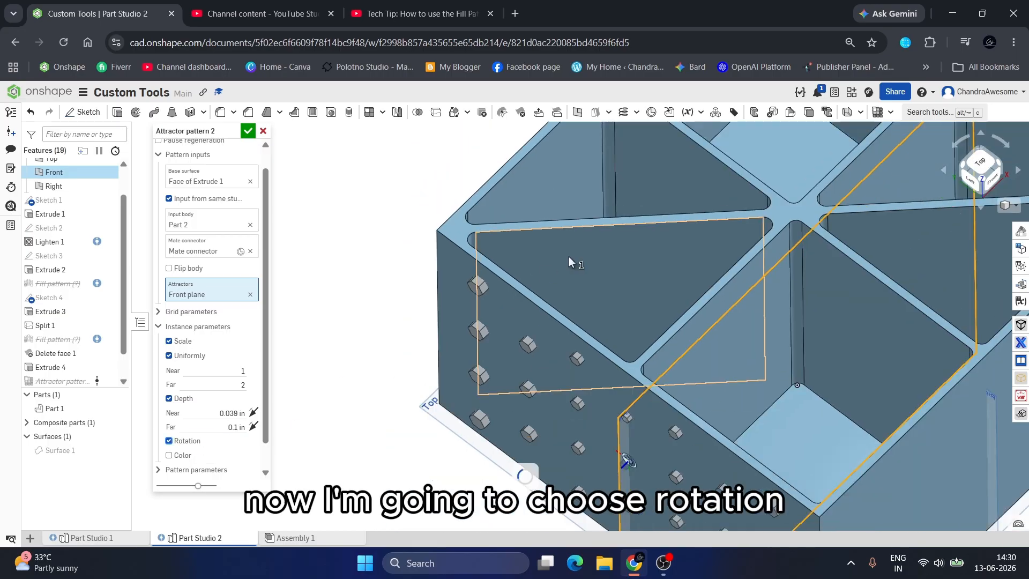
scroll(484, 297, up, 5)
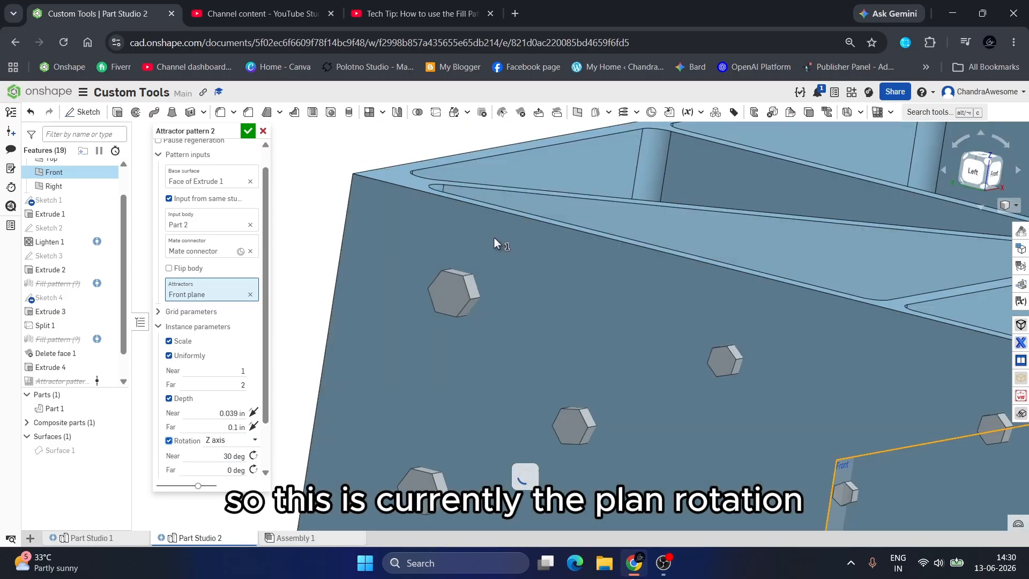
scroll(222, 459, down, 1)
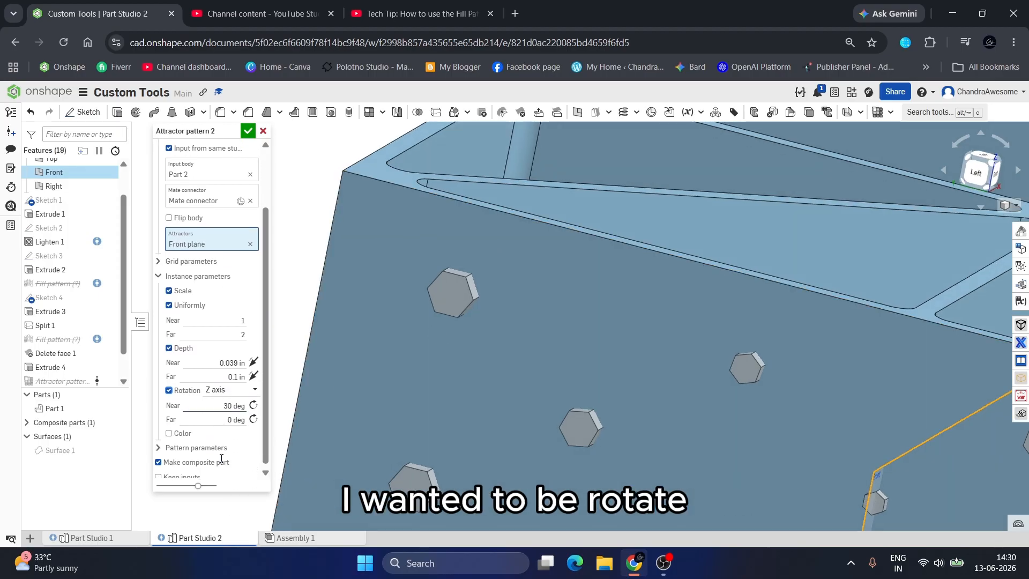
scroll(536, 315, down, 5)
scroll(535, 315, up, 5)
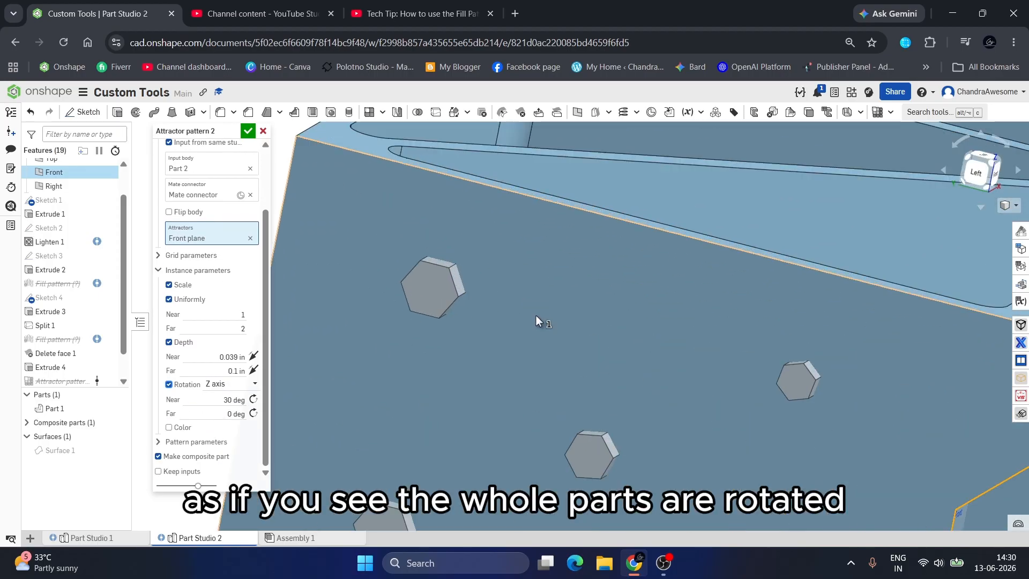
right_drag(536, 315, 566, 292)
scroll(567, 291, down, 2)
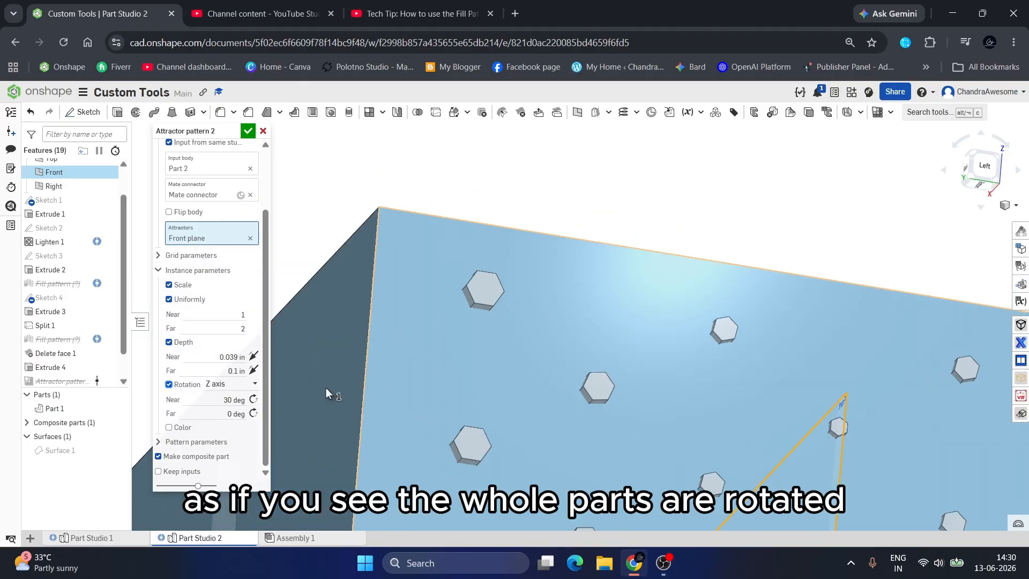
scroll(750, 356, down, 3)
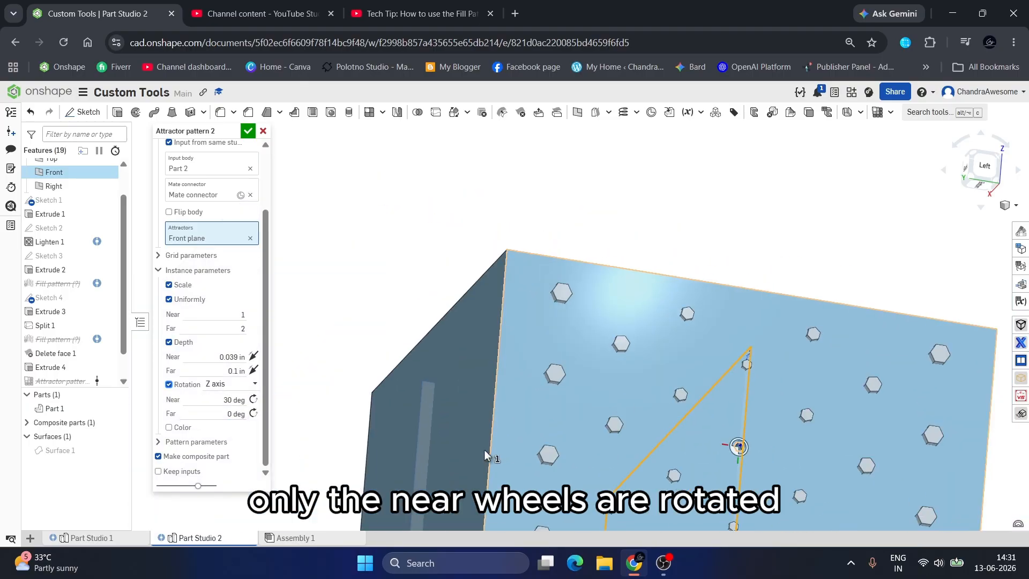
Try a far rotation of 60 degrees for the instances and inspect the outer hexagons up close
click(200, 413)
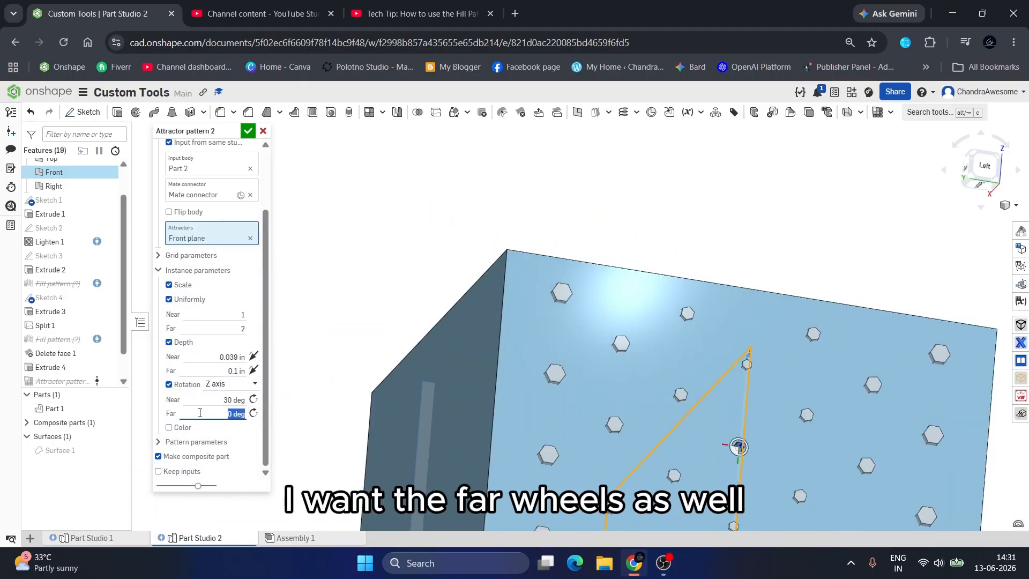
text(60)
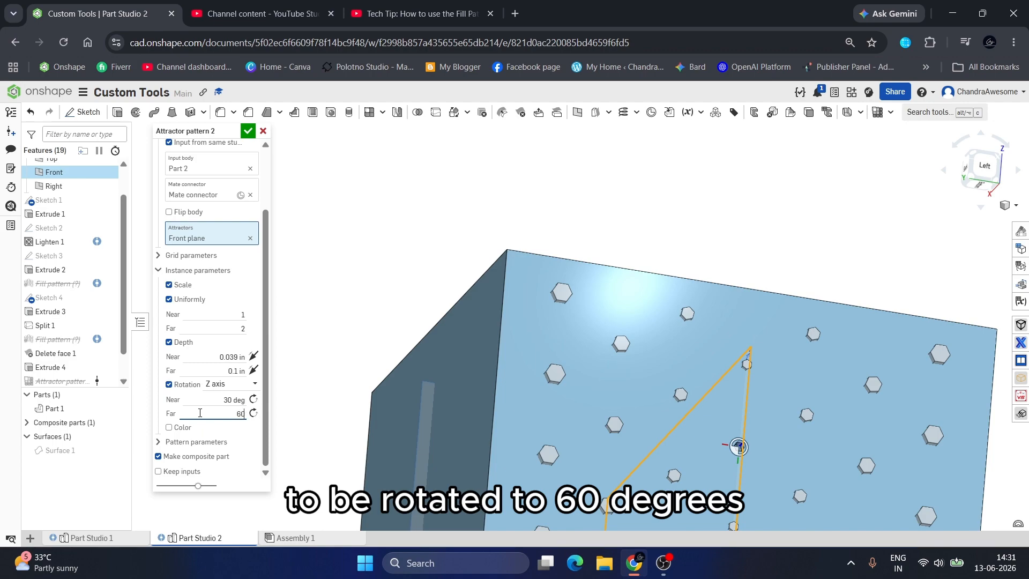
key(Return)
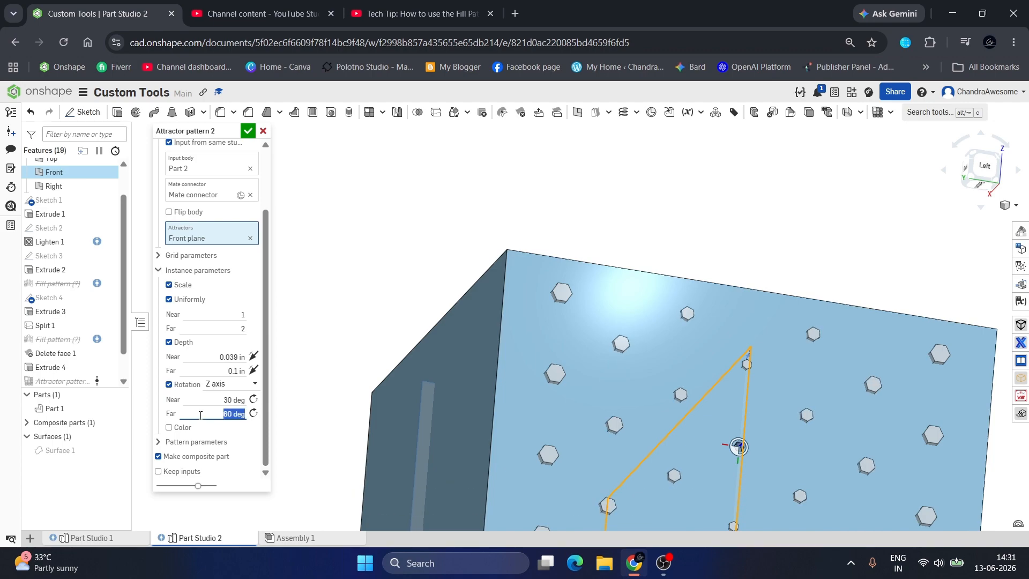
right_drag(412, 320, 487, 367)
scroll(511, 330, up, 5)
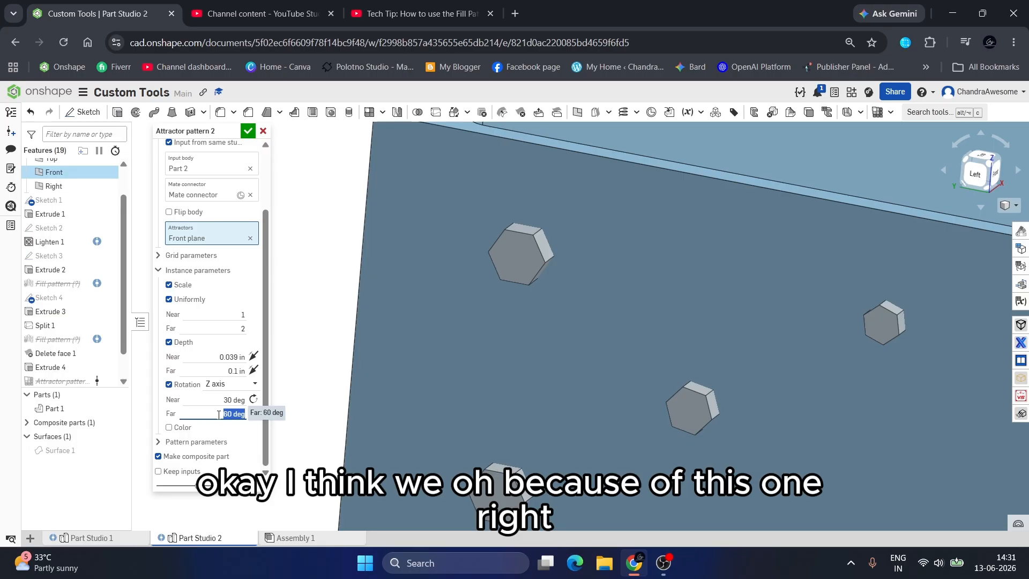
Set the instances' far rotation to 45 degrees and check the orientation of the hexagons on the side face
text(45)
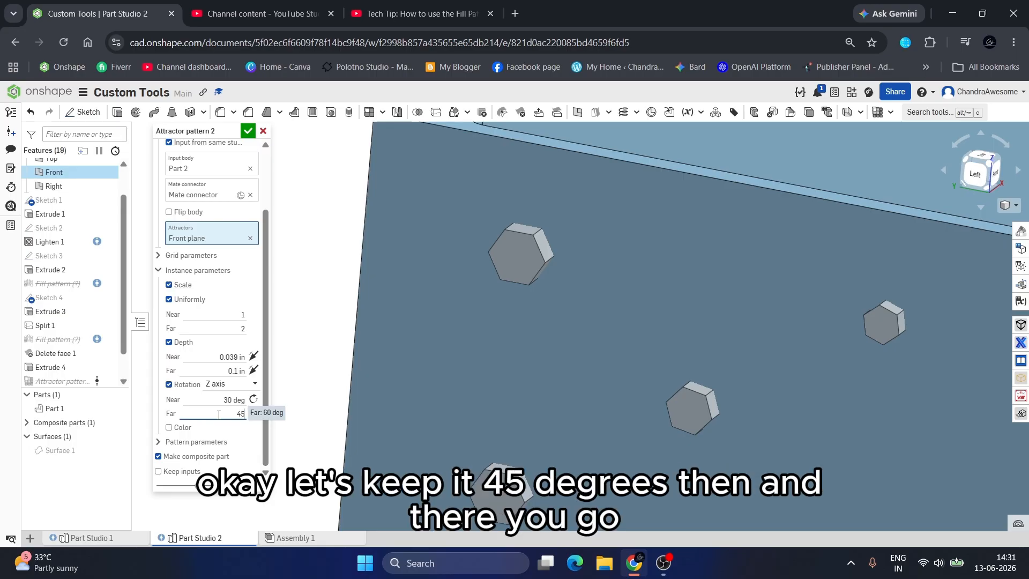
key(Return)
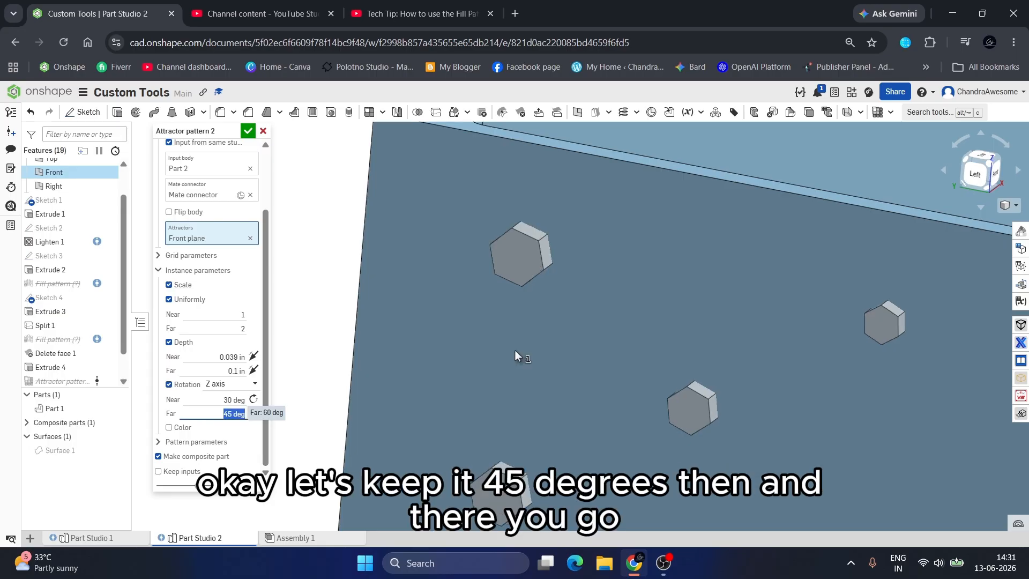
scroll(666, 297, down, 6)
scroll(732, 343, up, 3)
right_drag(739, 346, 738, 323)
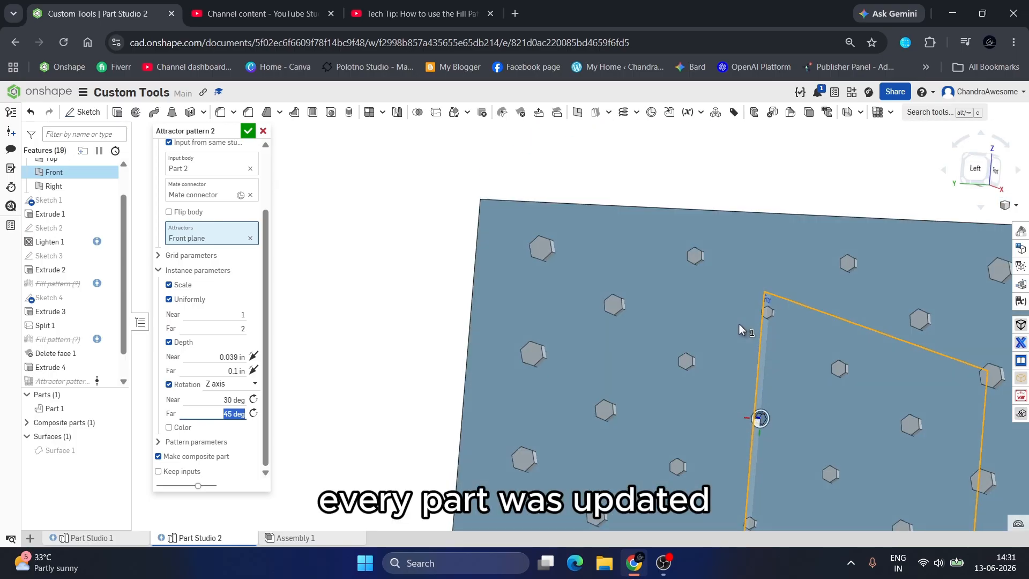
Enable hexadecimal color variation for the instances and compare the near and far hexagons
click(169, 427)
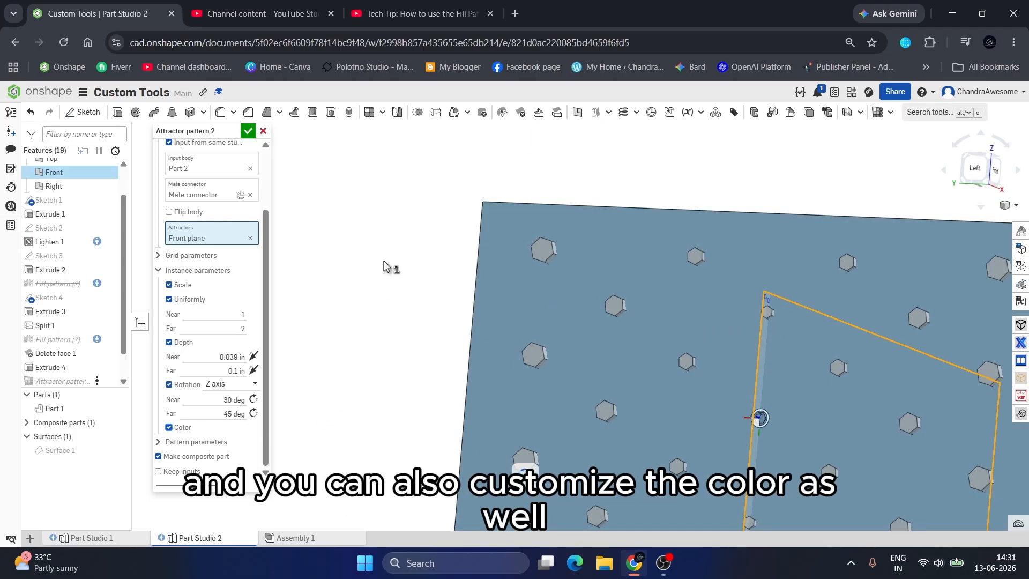
scroll(205, 346, down, 2)
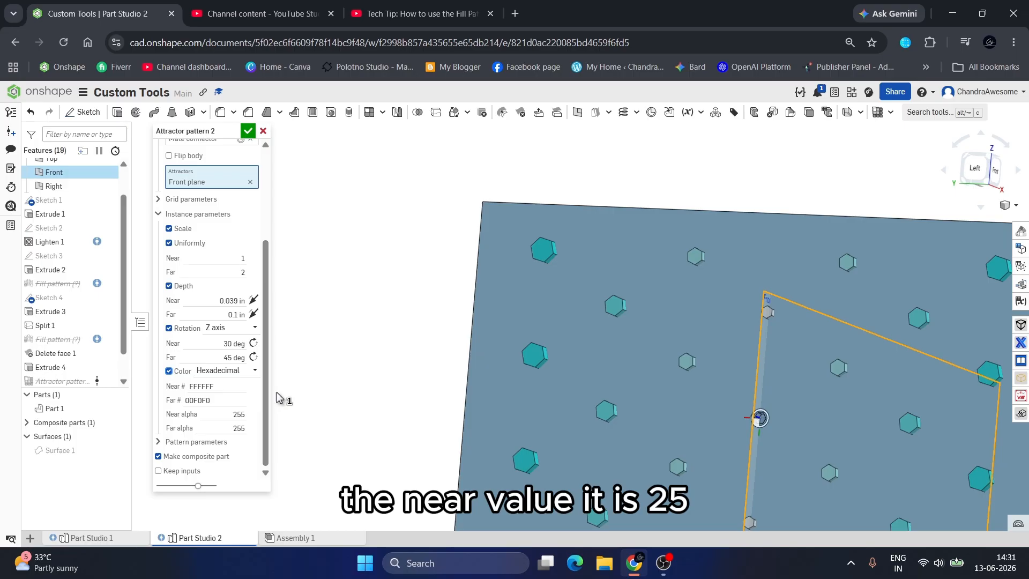
scroll(458, 315, down, 3)
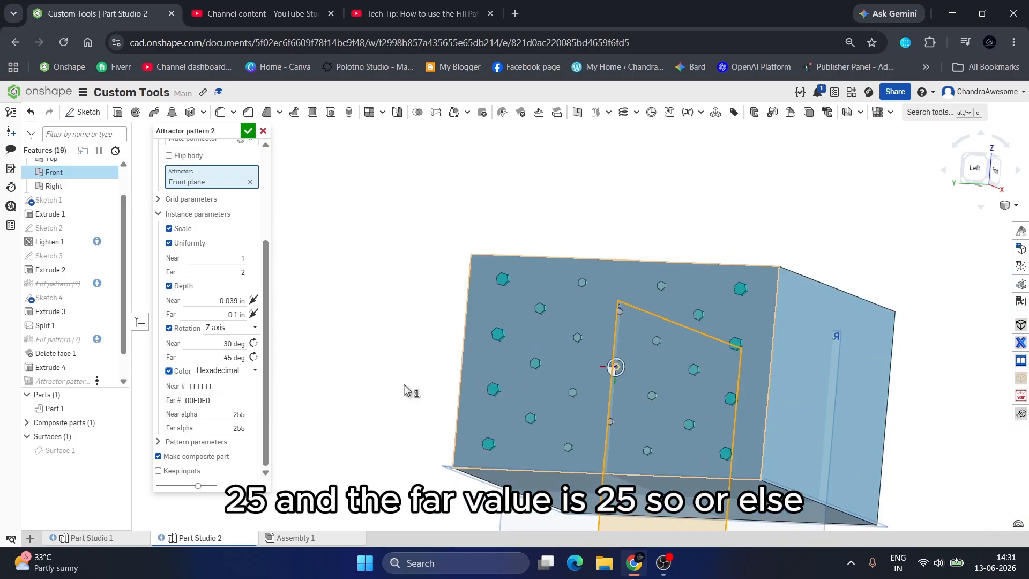
Try a near alpha of 250 for the instance color
click(229, 415)
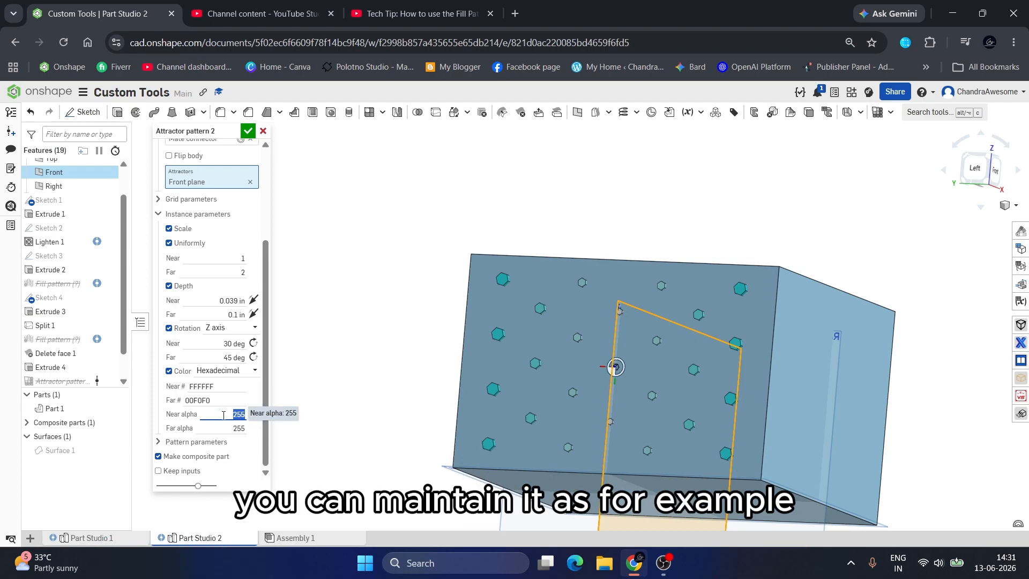
text(250)
key(Return)
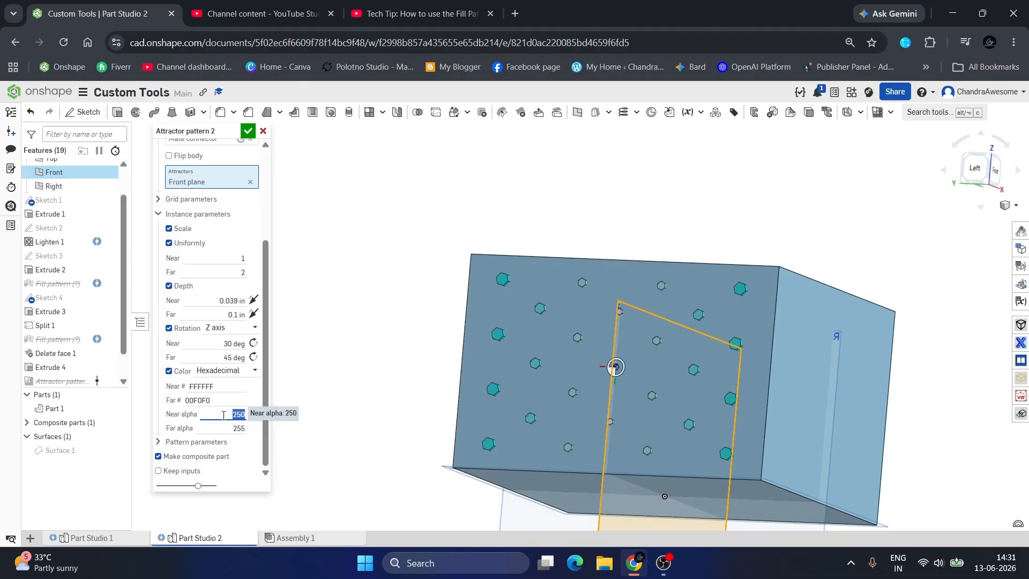
click(312, 409)
Try a near alpha of 100, inspect the transparency of the hexagons up close, and reset it to 255
click(226, 414)
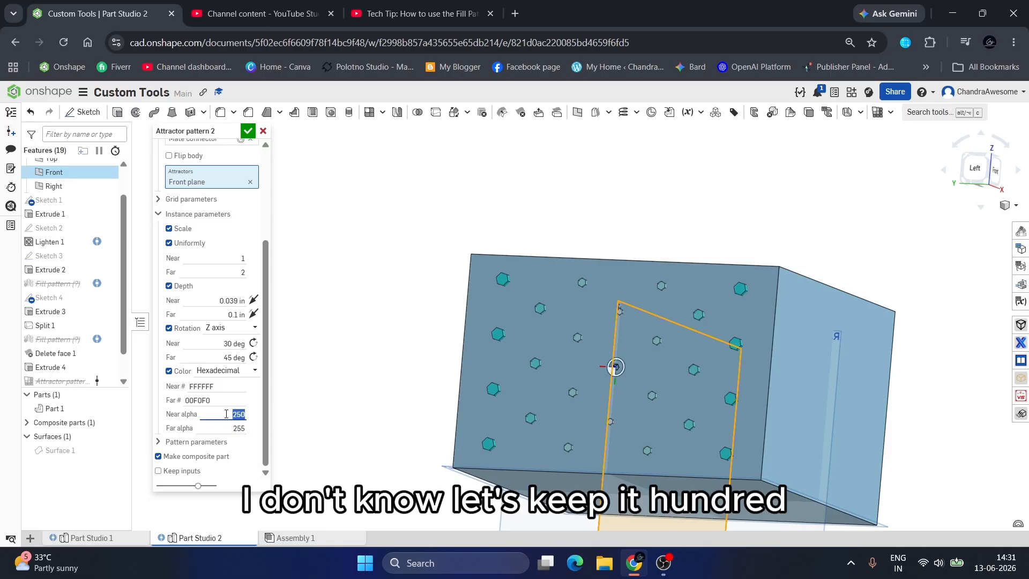
text(100)
key(Return)
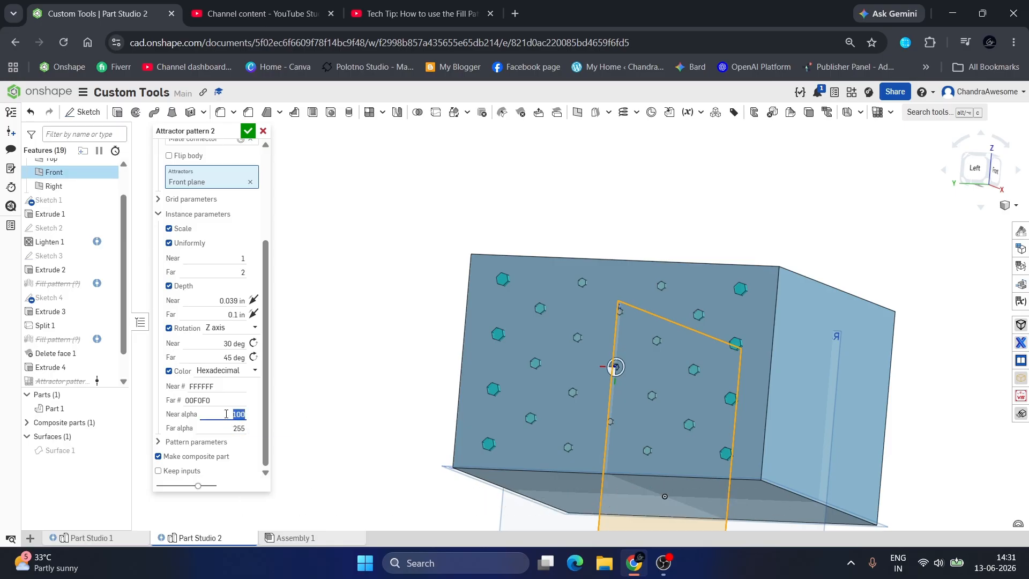
click(351, 393)
scroll(672, 400, up, 5)
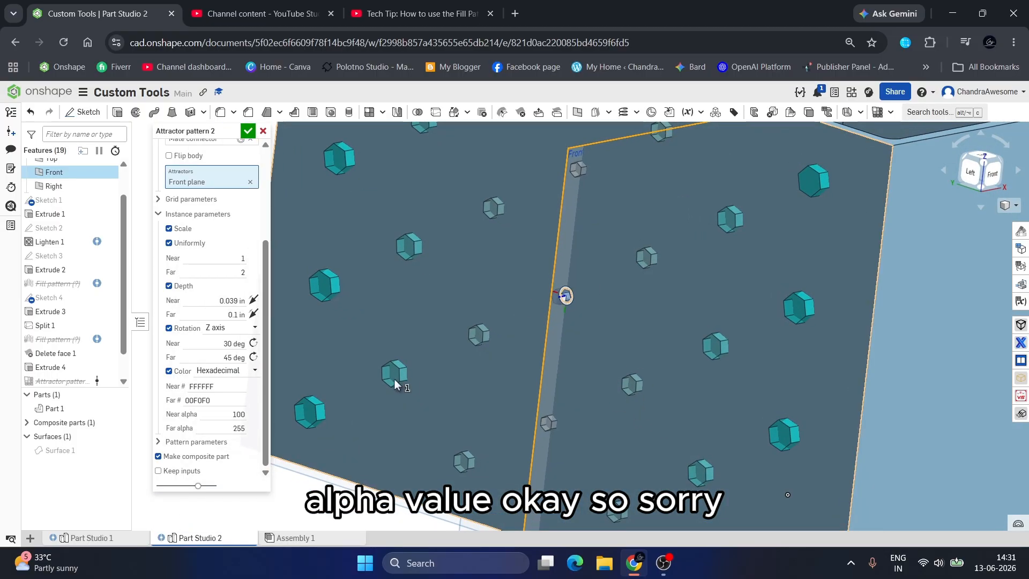
scroll(408, 370, up, 5)
scroll(422, 385, down, 4)
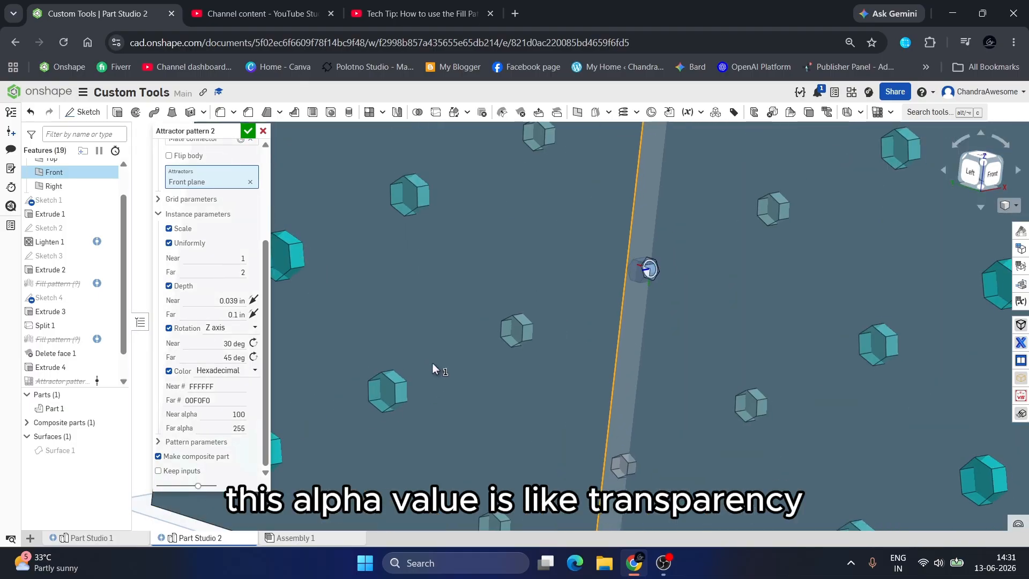
right_drag(432, 362, 461, 342)
click(213, 414)
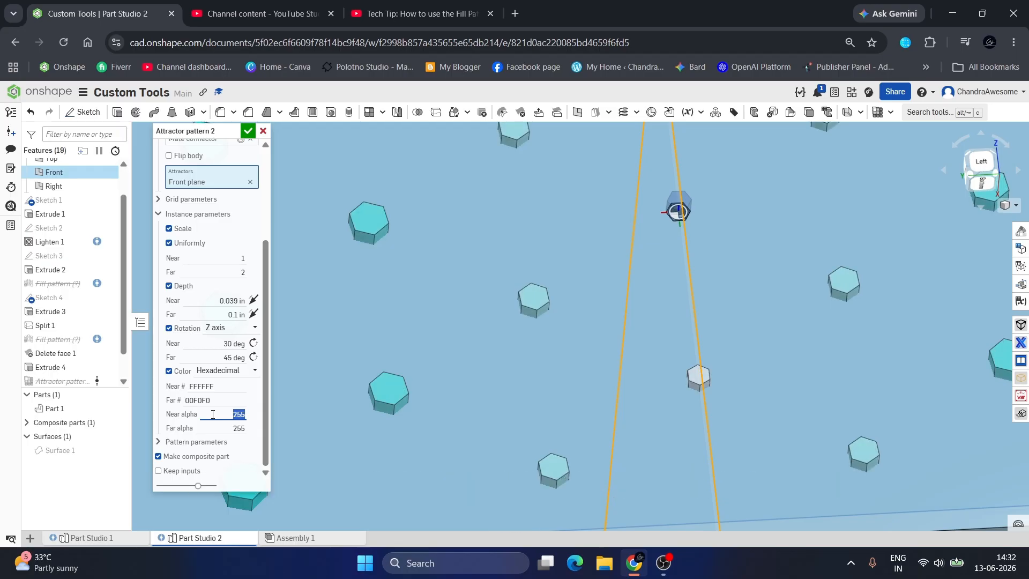
Set the near color of the instances to black with hex code 000000
click(219, 386)
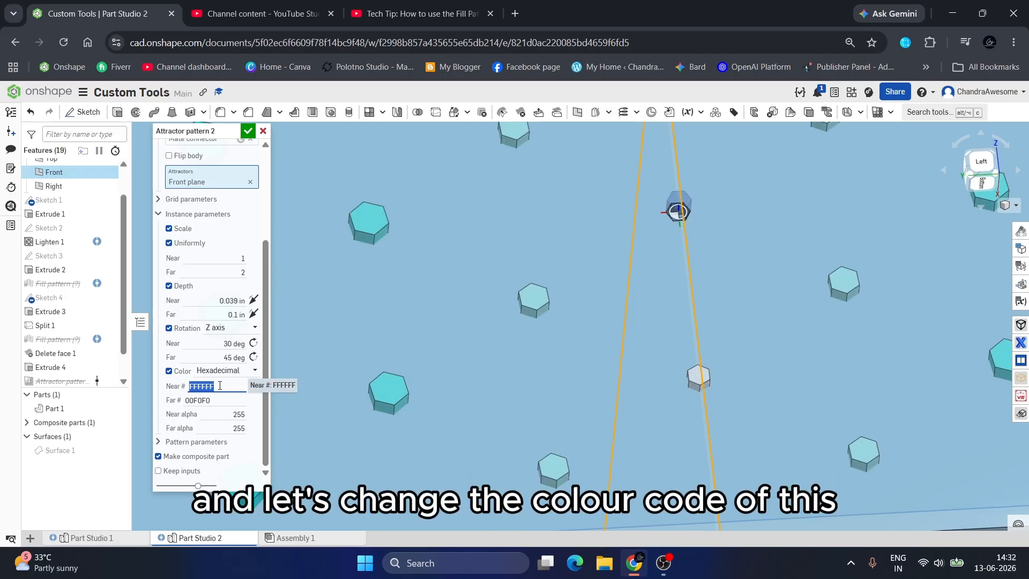
click(219, 386)
double_click(224, 385)
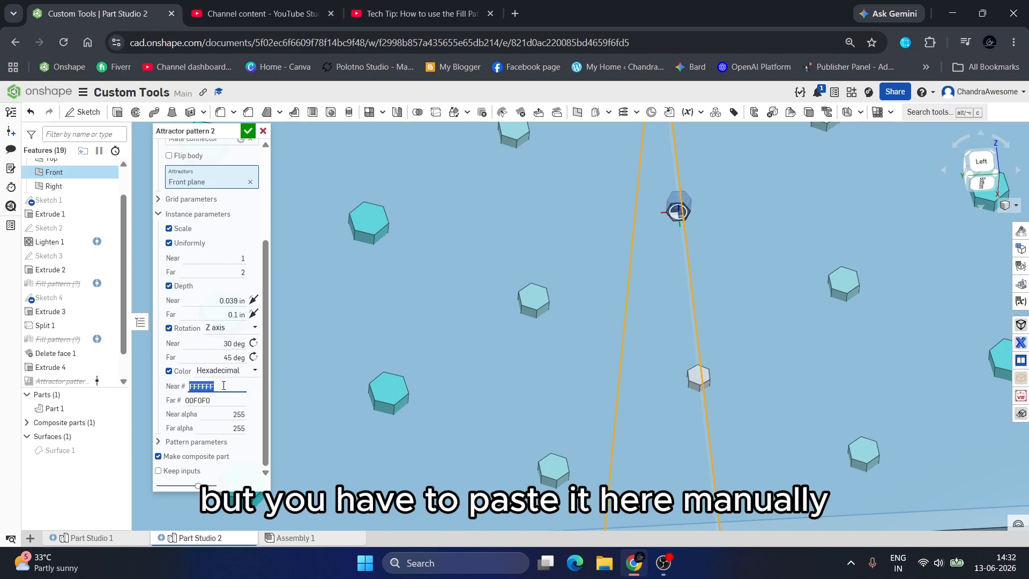
click(176, 387)
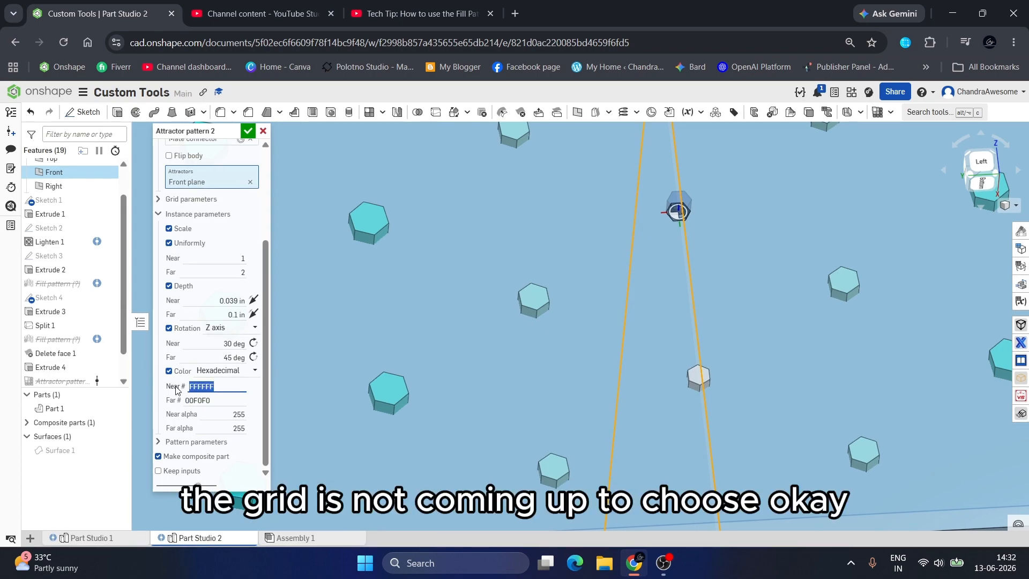
double_click(193, 401)
double_click(220, 385)
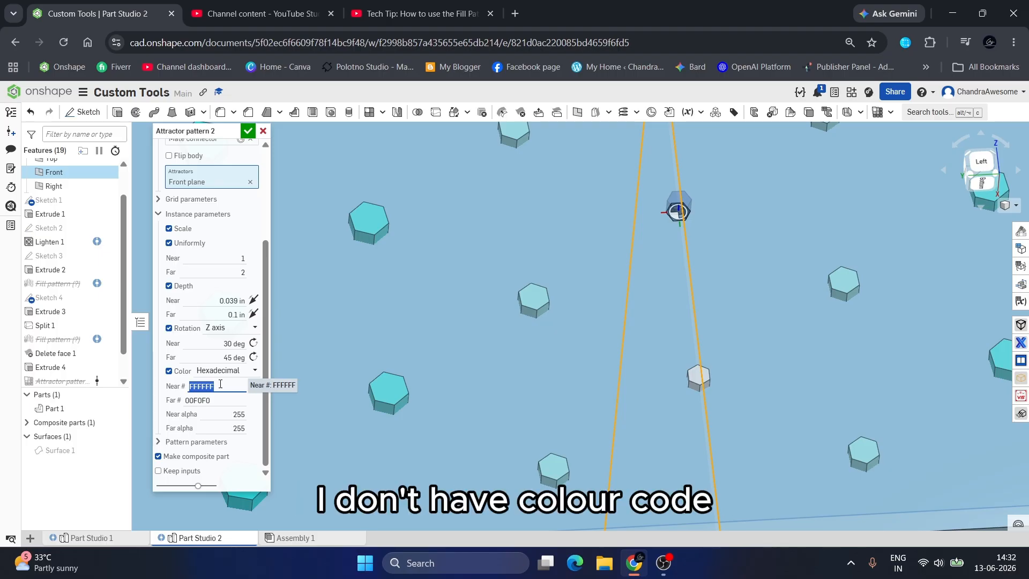
text(00000)
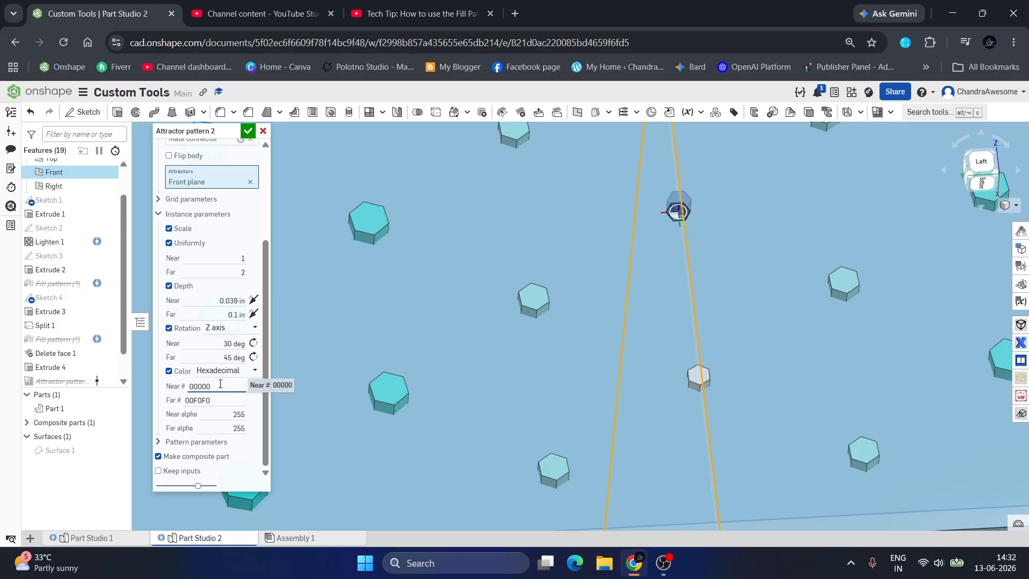
text(0)
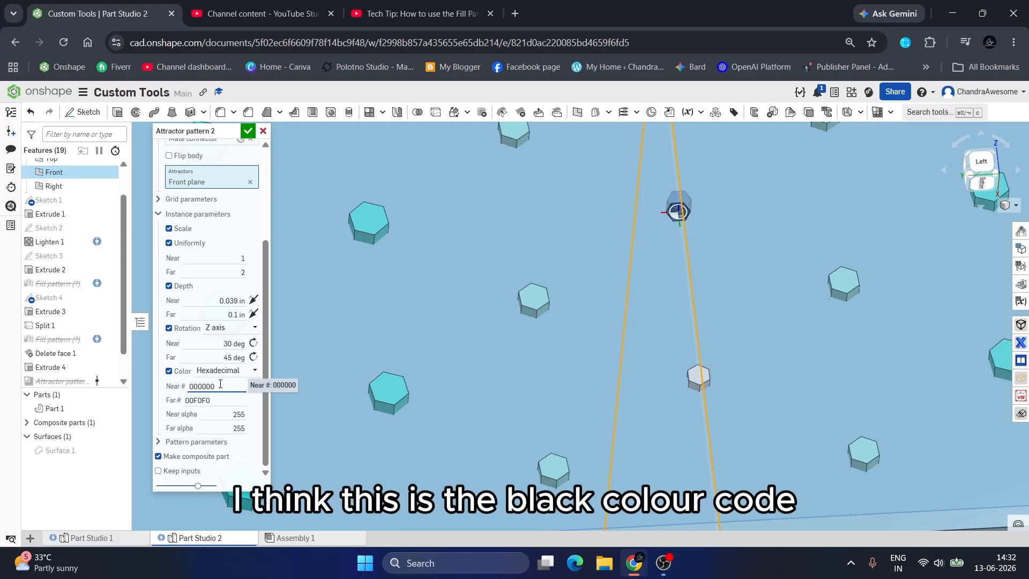
Examine how the hexagon color changes from the Front plane outward, both up close and across the whole face
scroll(502, 345, down, 5)
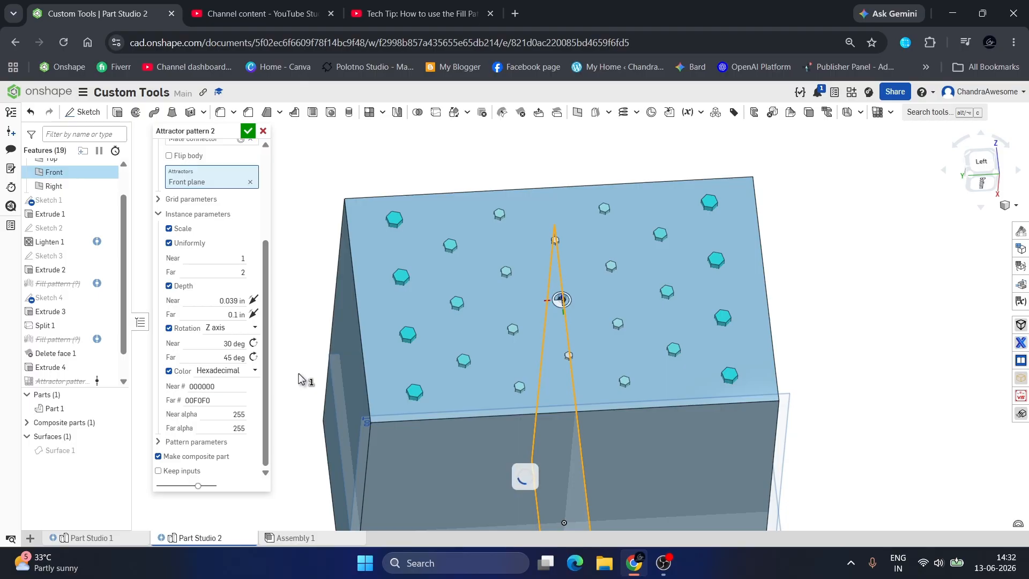
scroll(523, 347, up, 5)
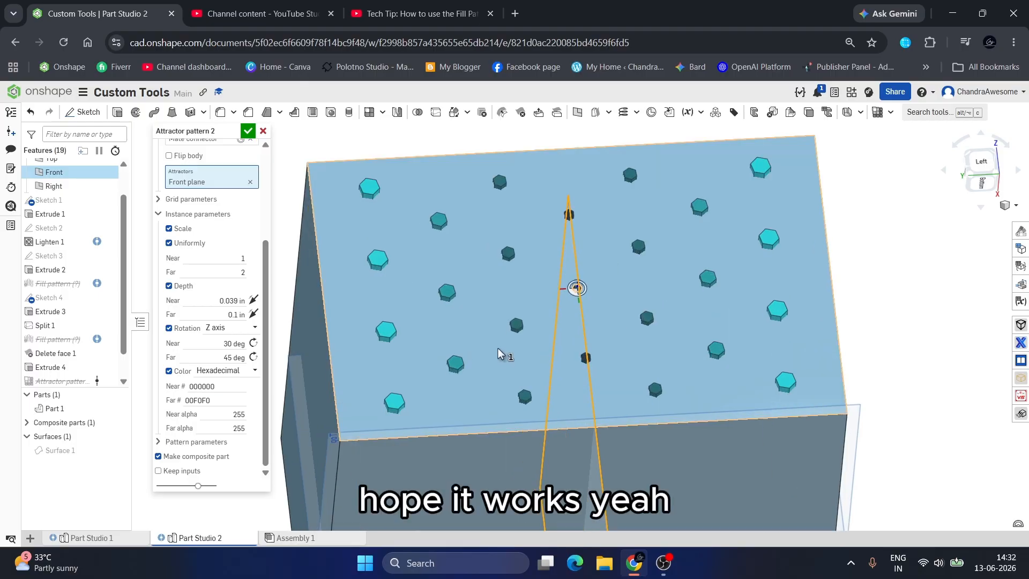
scroll(523, 344, up, 1)
mouse_move(522, 344)
right_down()
mouse_move(523, 308)
mouse_move(513, 353)
right_up()
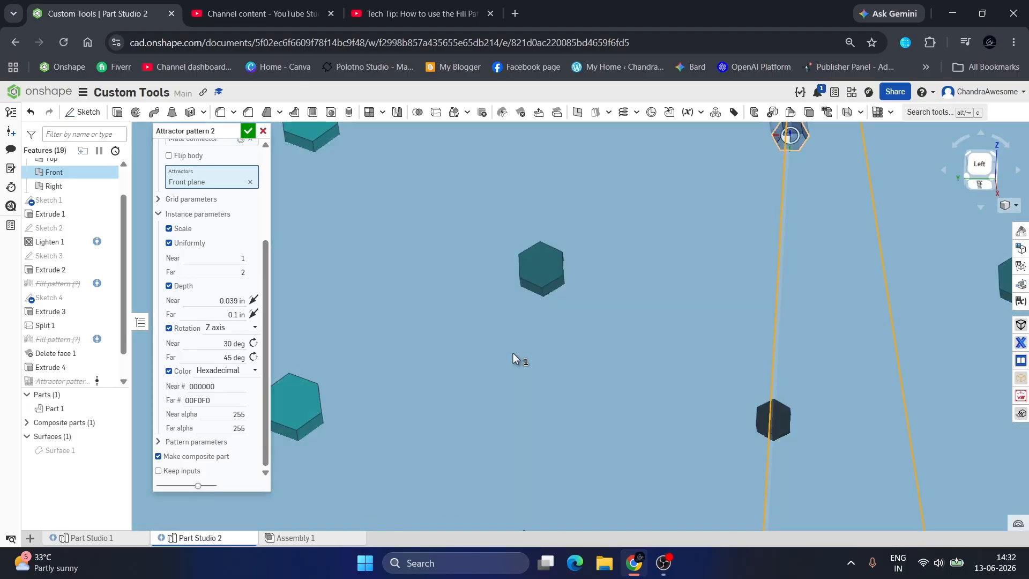
scroll(513, 352, down, 5)
right_drag(655, 278, 640, 343)
scroll(626, 382, up, 8)
scroll(641, 312, down, 8)
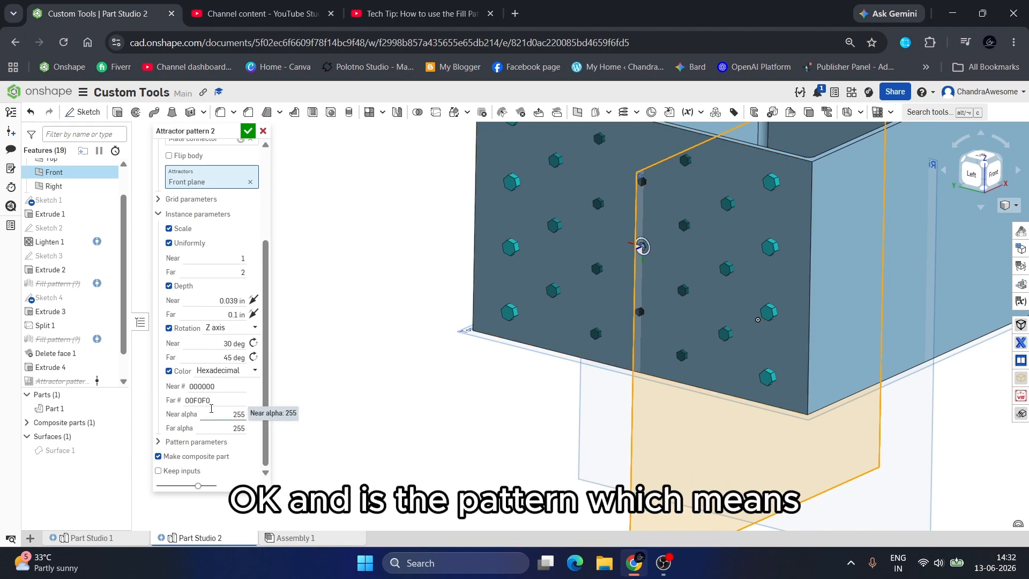
In the pattern parameters, enable a range of 0 to 1 in, a 1 in cutoff and a Wave falloff
click(218, 442)
scroll(218, 441, down, 1)
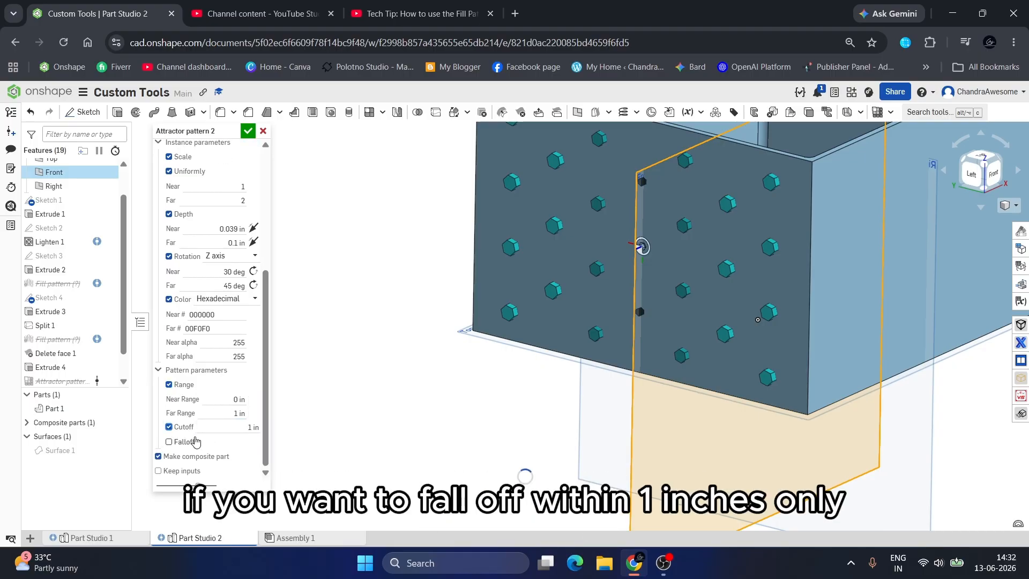
click(200, 441)
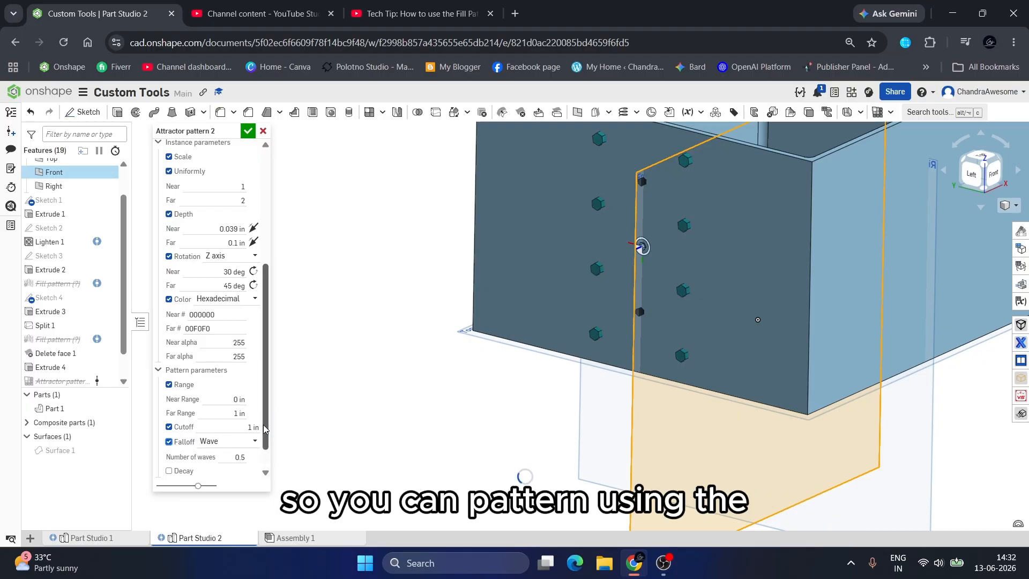
Keep the falloff type as Wave and set the number of waves to 1
click(236, 440)
click(229, 457)
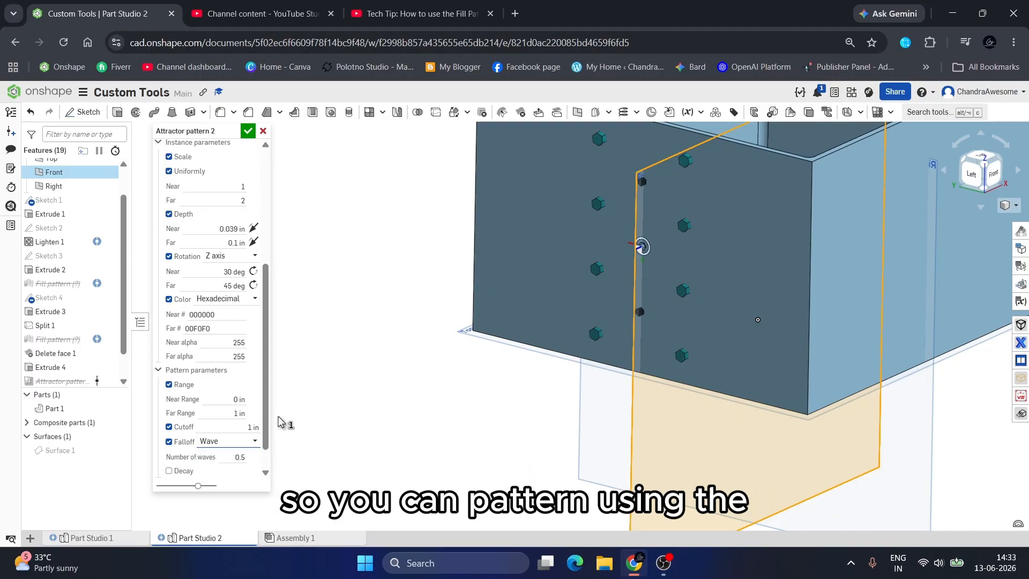
scroll(226, 435, down, 1)
click(226, 433)
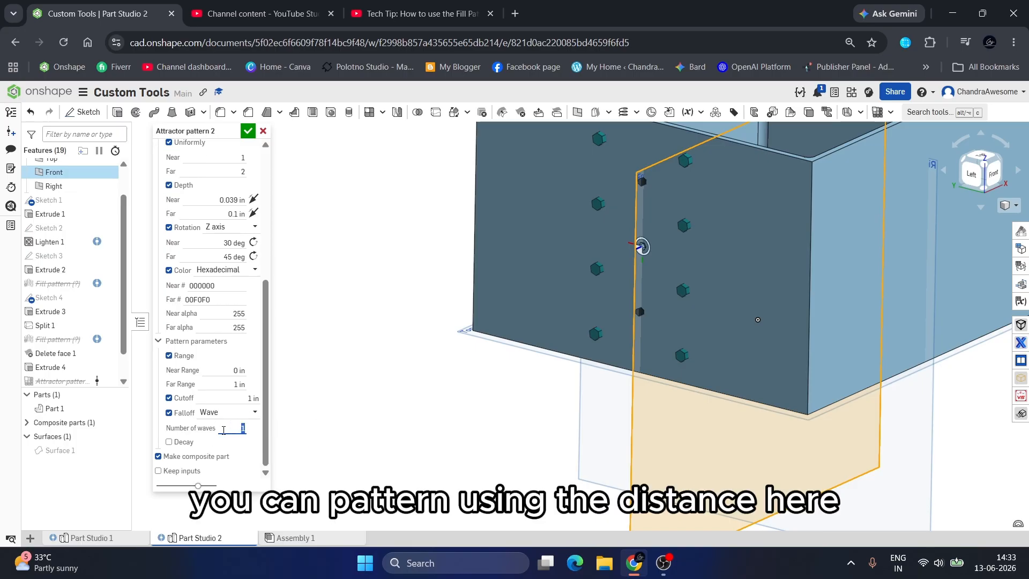
Disable the range, cutoff and falloff options of the pattern
click(171, 354)
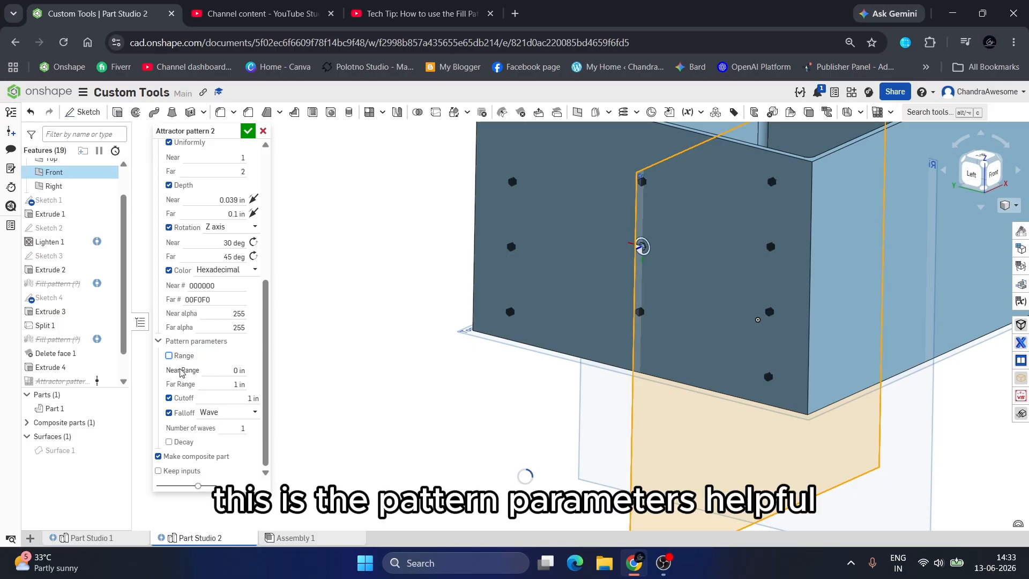
click(169, 398)
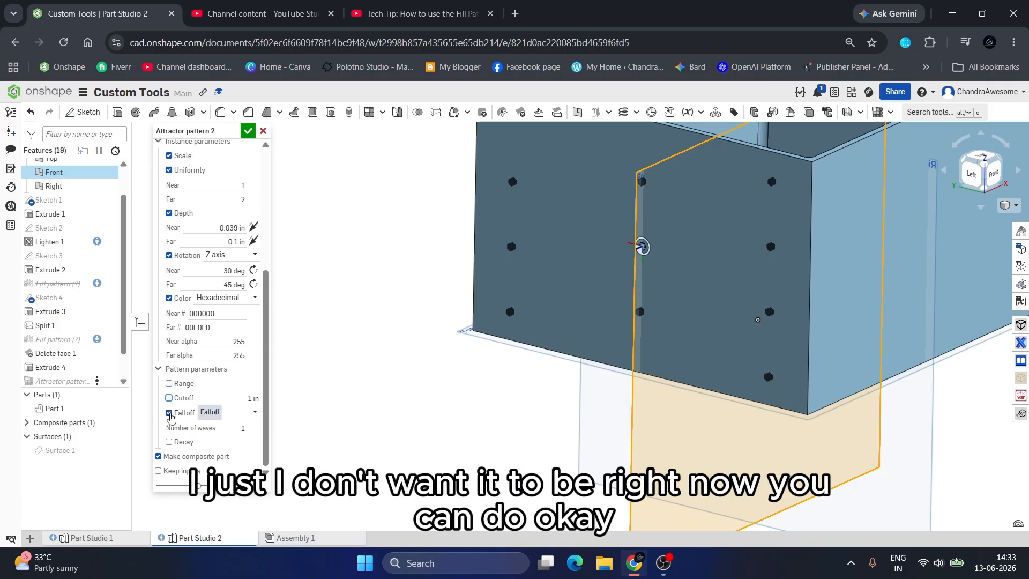
click(169, 413)
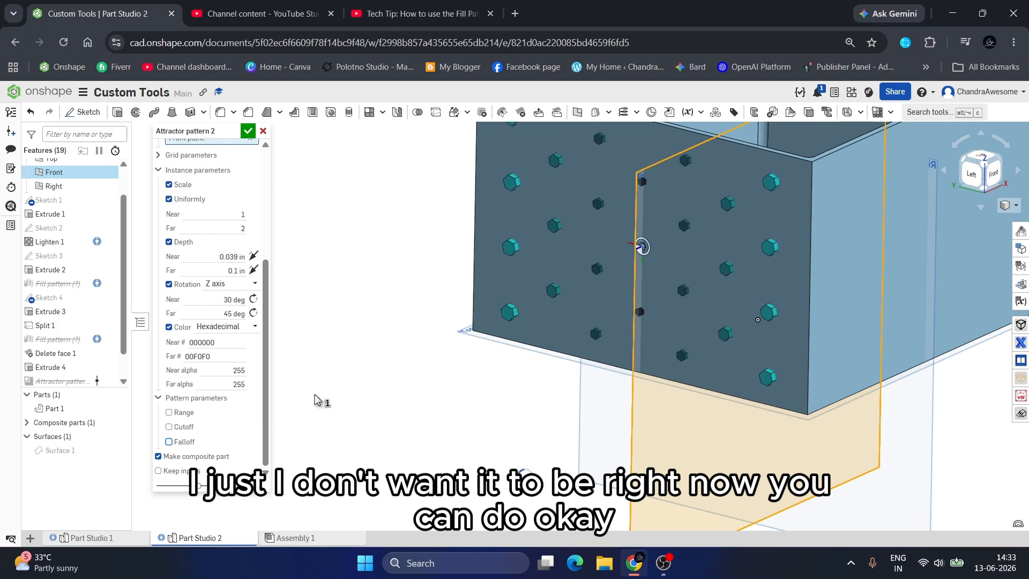
Enable Wave falloff again together with its decay option and inspect the hexagons near the Front plane
click(170, 442)
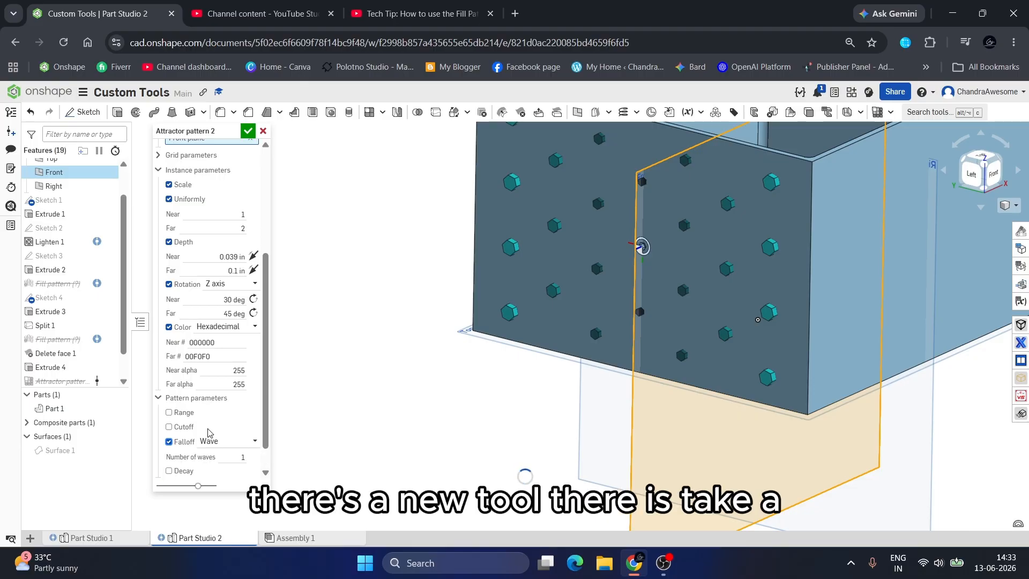
scroll(180, 464, down, 1)
click(170, 443)
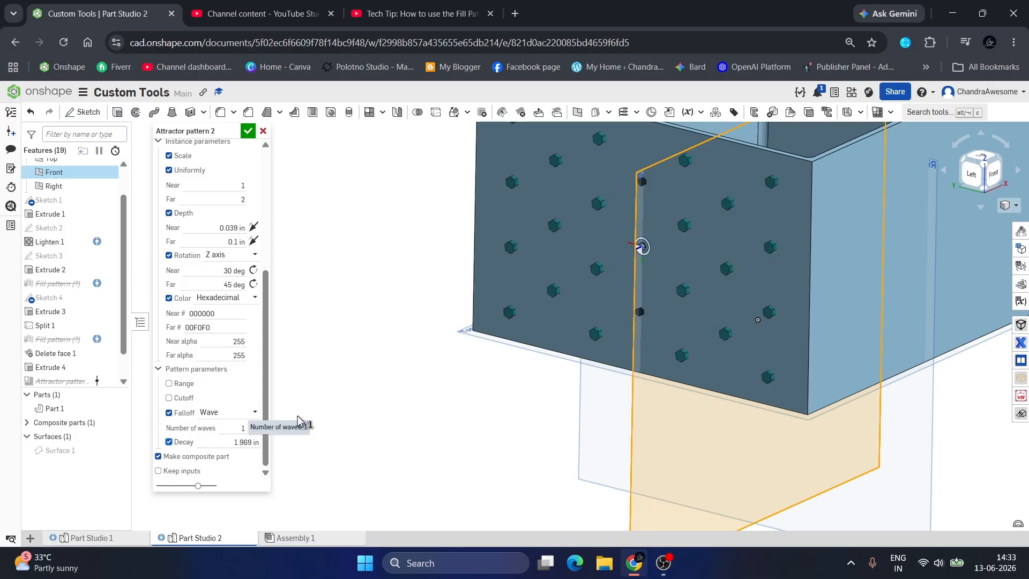
scroll(643, 325, up, 5)
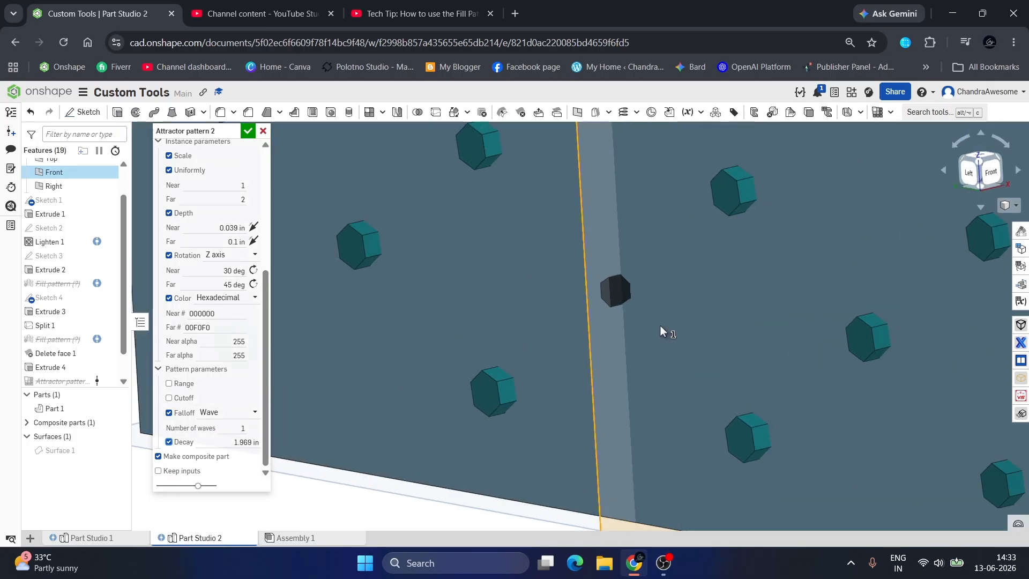
Try a decay value of 100 for the wave falloff
click(216, 441)
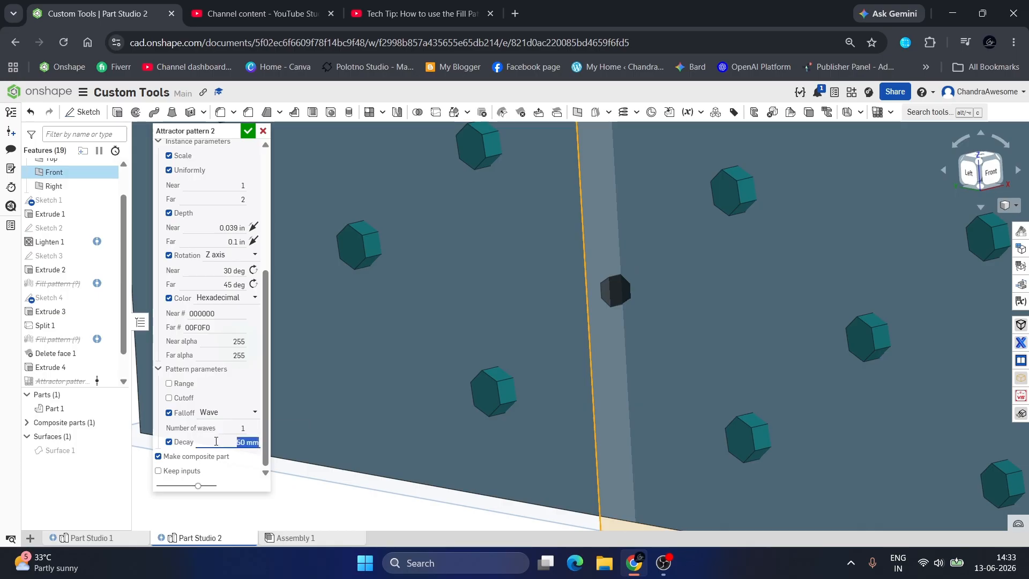
text(100)
key(Return)
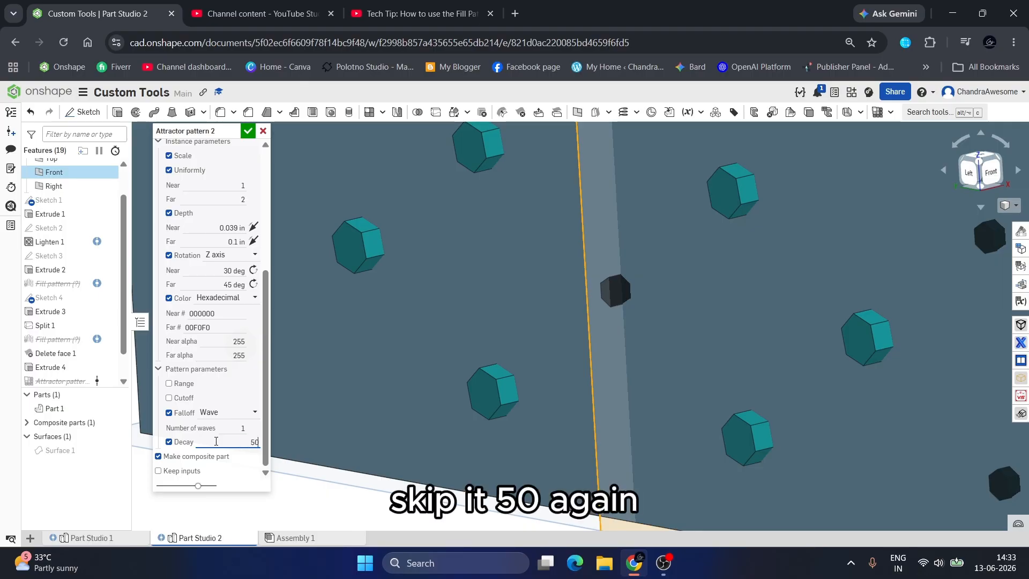
Try decay values of 50, 100 and 500 in for the wave falloff and inspect the hexagons on the box face
text(50)
key(Return)
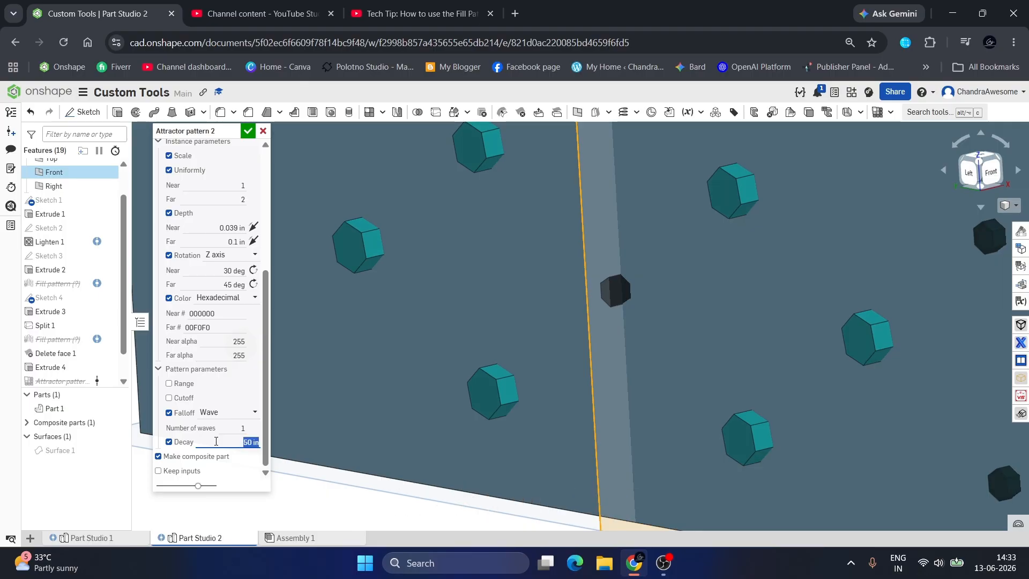
text(100)
key(Return)
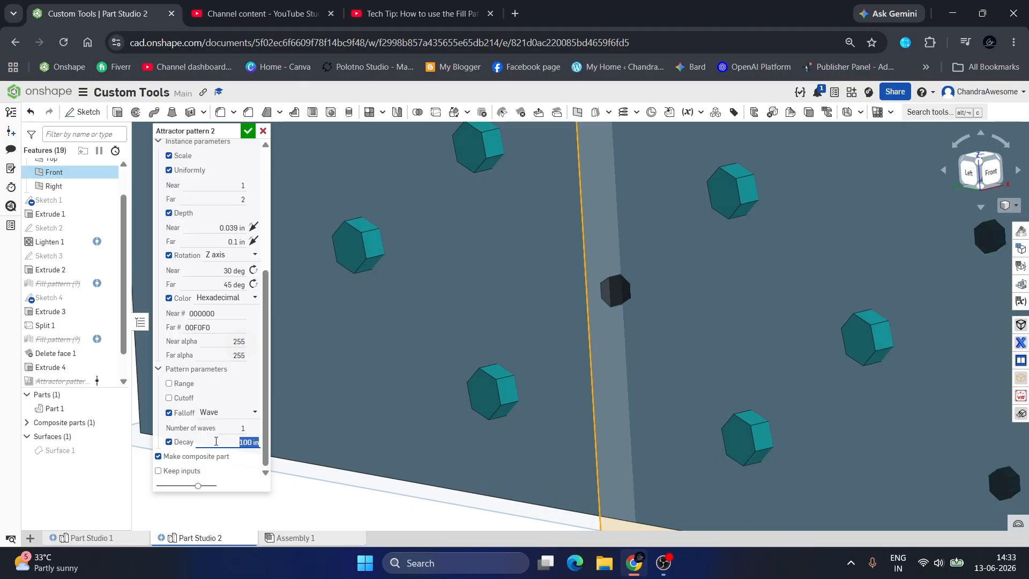
text(500)
key(Return)
scroll(419, 301, down, 6)
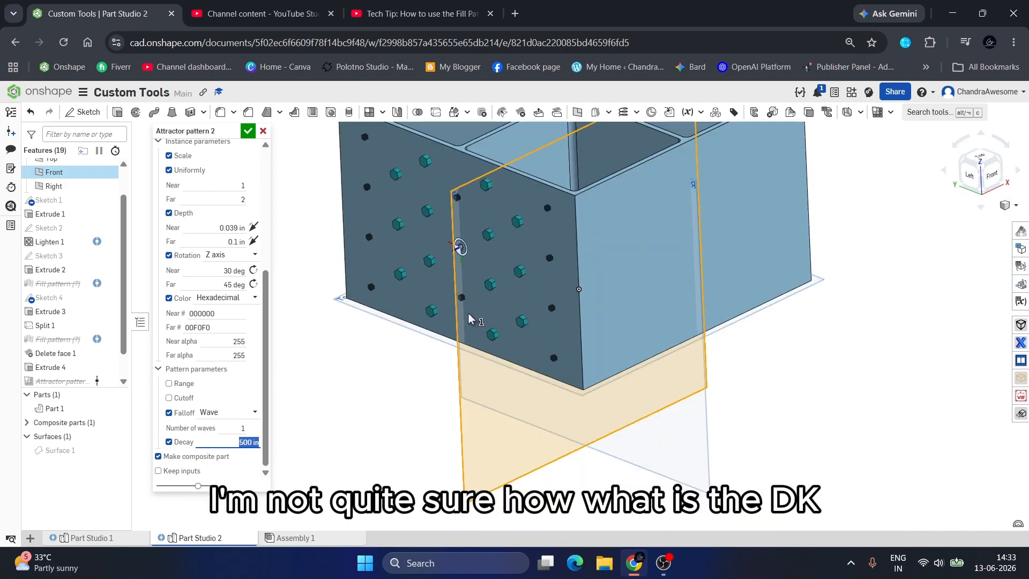
right_drag(468, 314, 451, 382)
right_drag(459, 324, 487, 278)
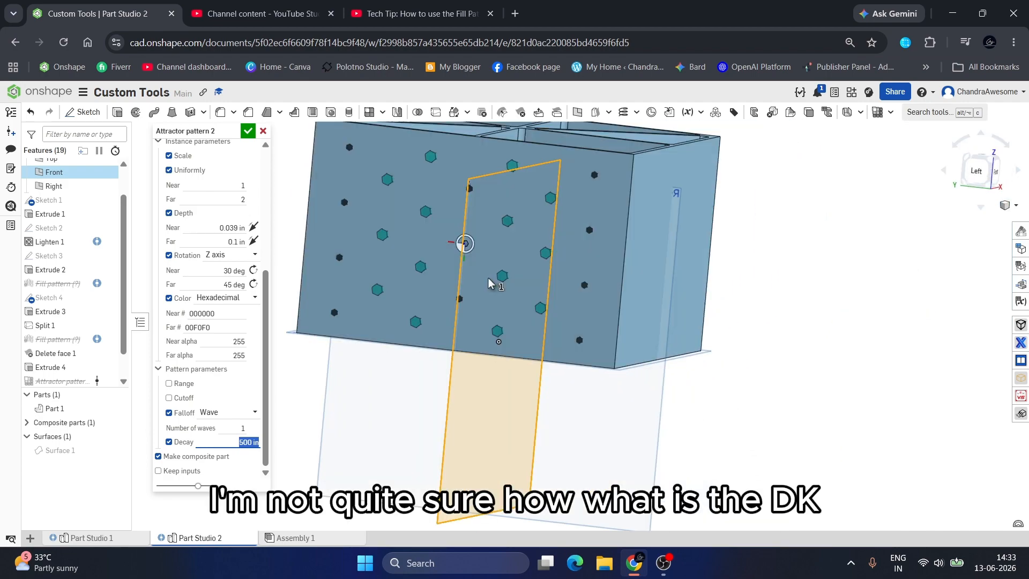
scroll(349, 252, up, 5)
right_drag(349, 252, 401, 246)
scroll(384, 233, down, 3)
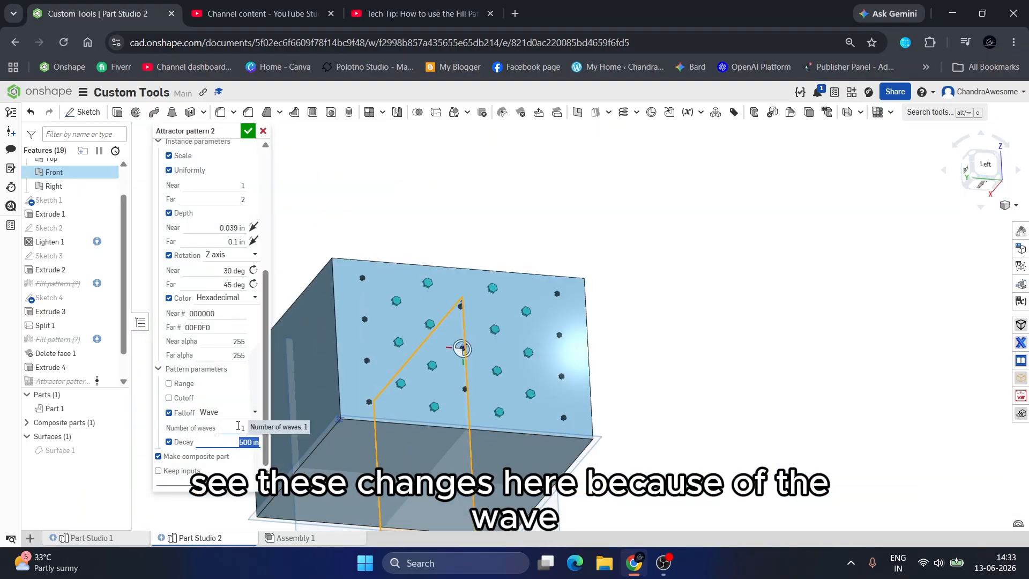
Try 2 and 5 waves for the wave falloff, and disable the pattern's falloff option
click(237, 426)
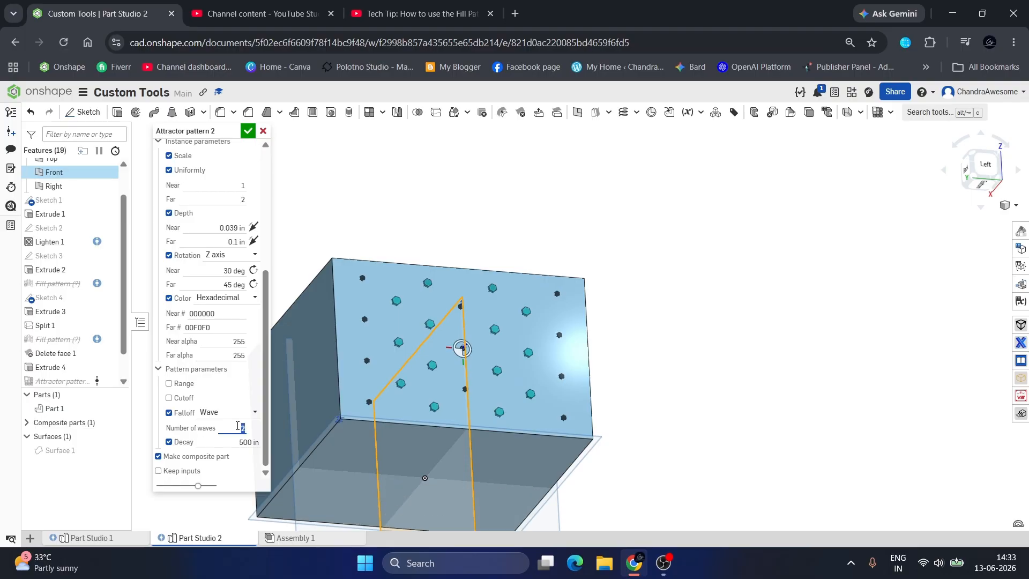
text(5)
key(Return)
scroll(401, 300, up, 5)
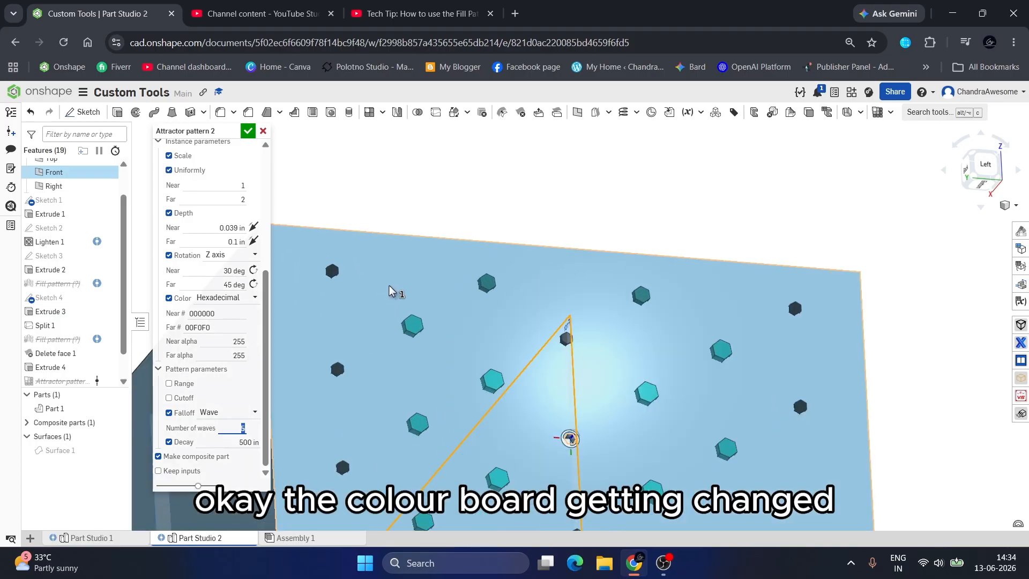
scroll(397, 290, up, 8)
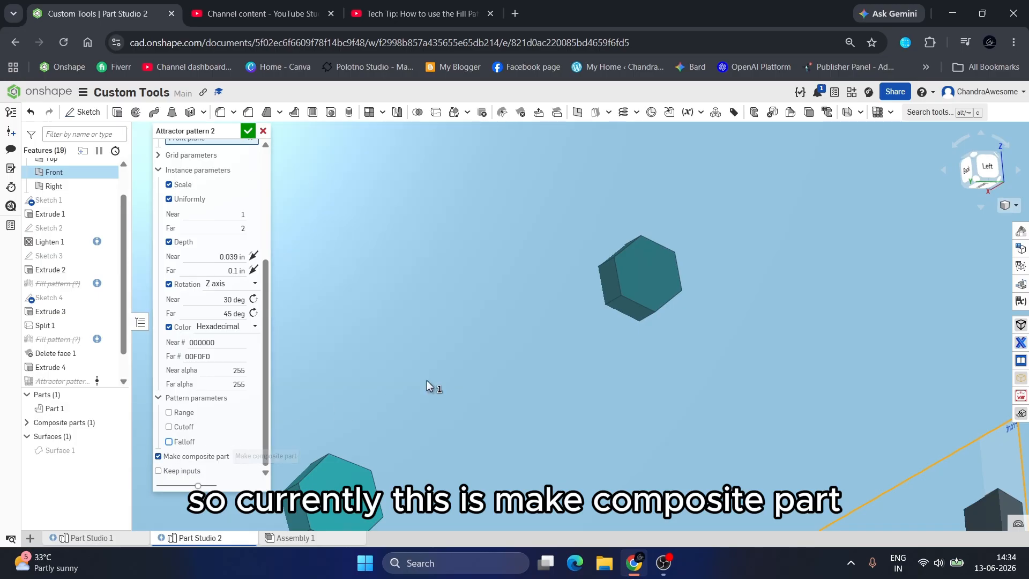
Enable Keep inputs for the attractor pattern and inspect the original hexagon body on the box face
scroll(584, 308, down, 10)
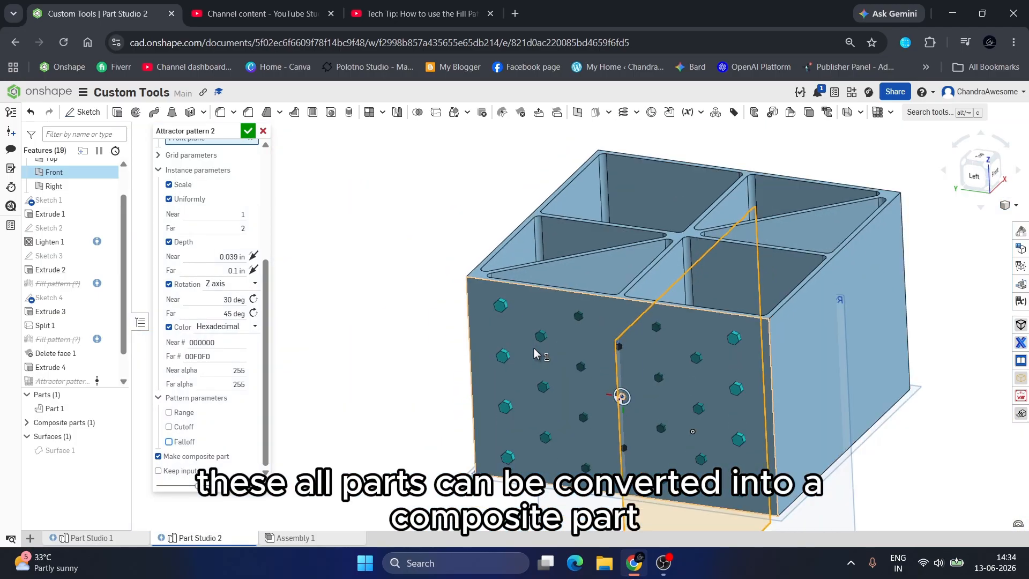
scroll(535, 349, down, 4)
scroll(560, 368, up, 4)
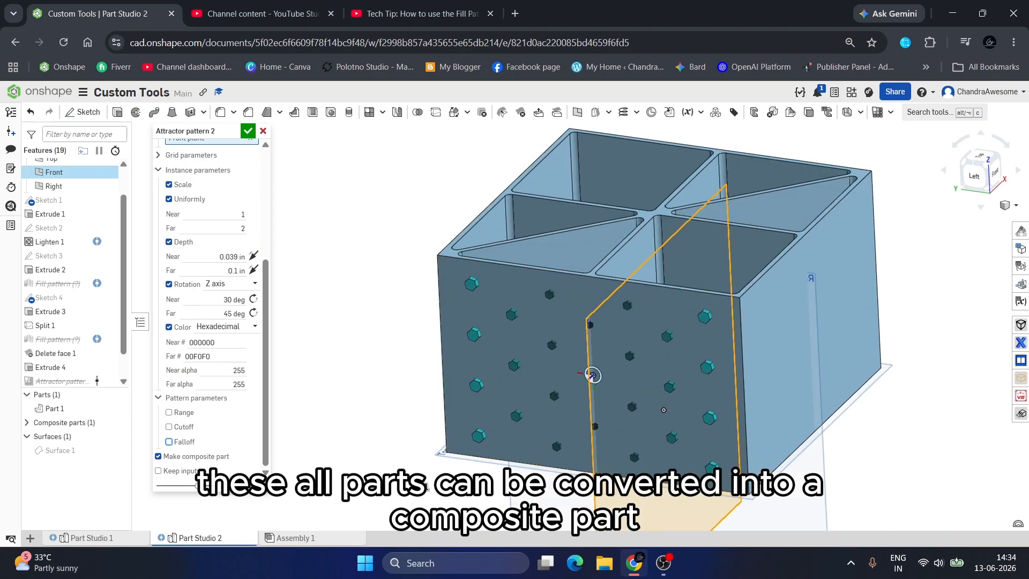
click(158, 471)
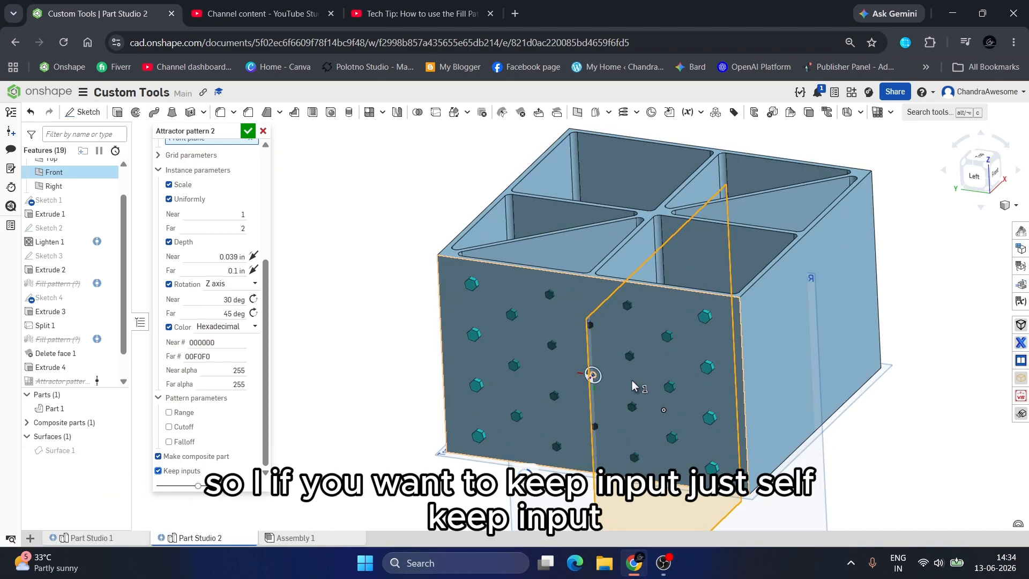
scroll(590, 377, up, 8)
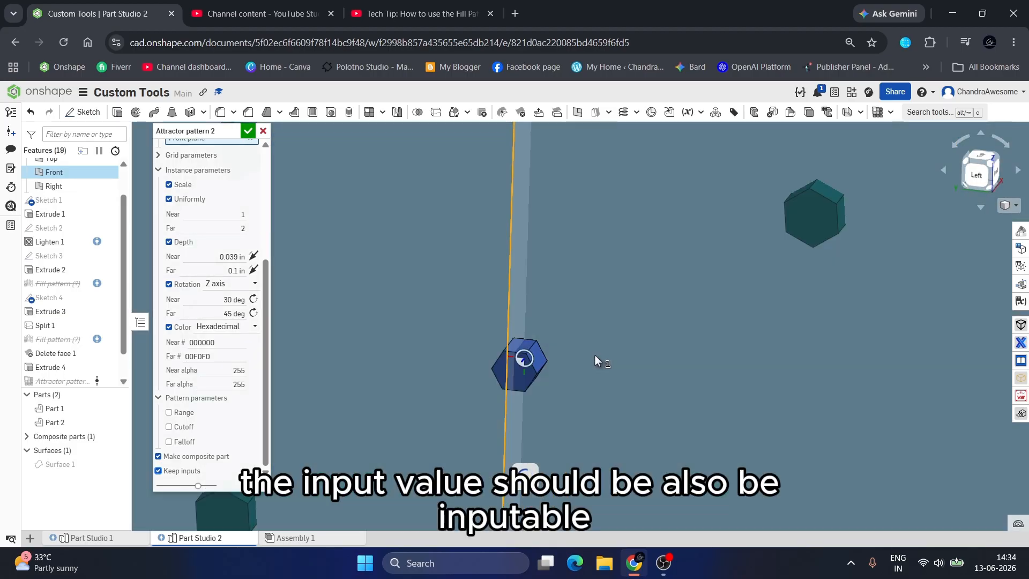
right_drag(595, 355, 599, 358)
scroll(507, 387, down, 5)
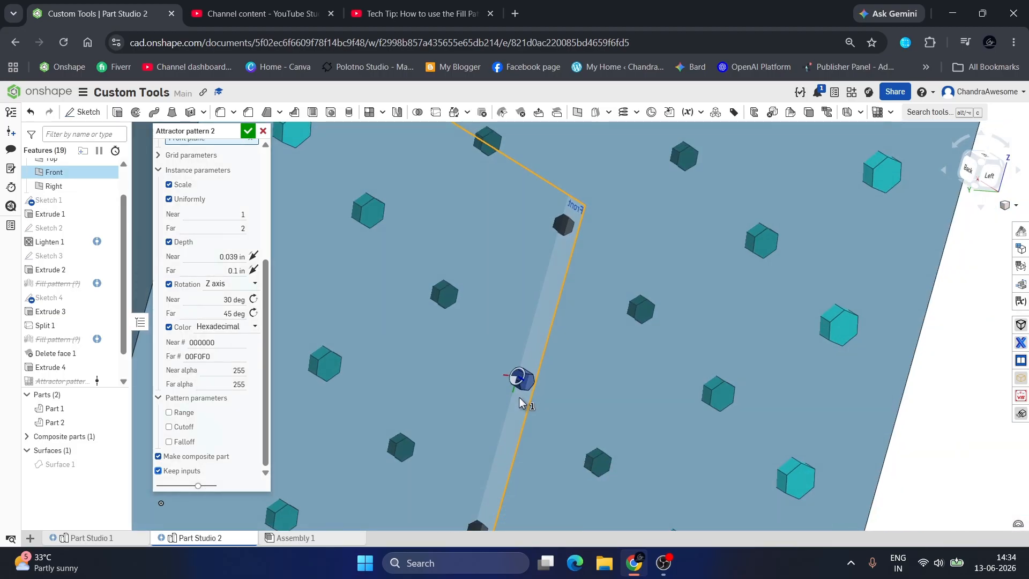
scroll(519, 397, down, 10)
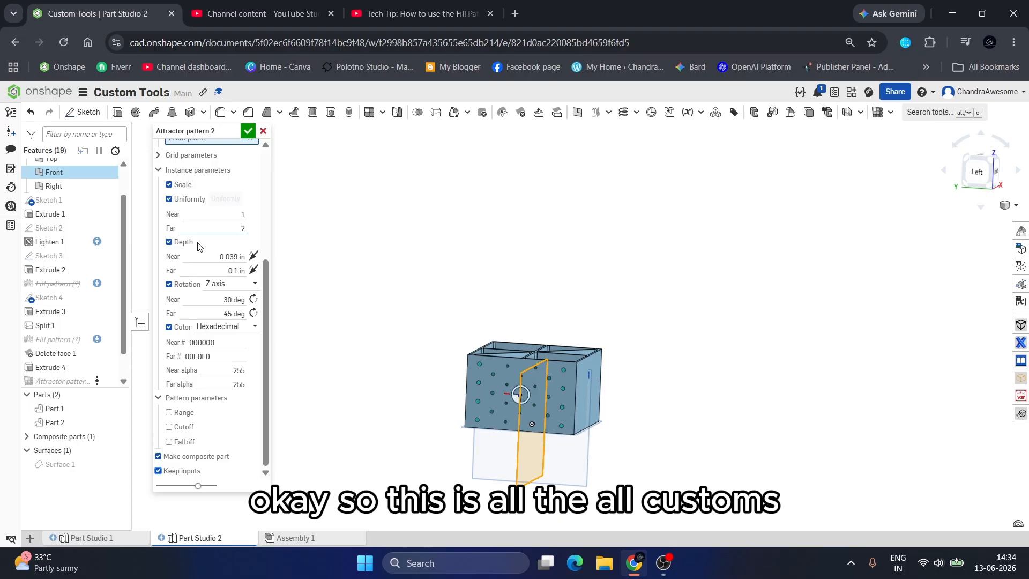
Pause regeneration to preview the pattern as points on the box face, and resume regeneration
scroll(200, 268, up, 4)
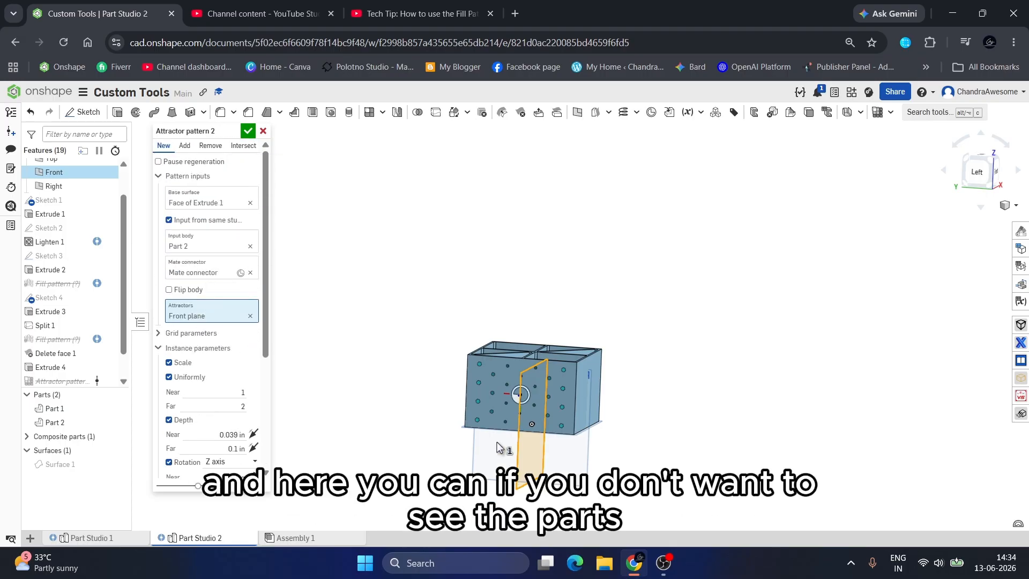
scroll(493, 423, up, 3)
click(160, 162)
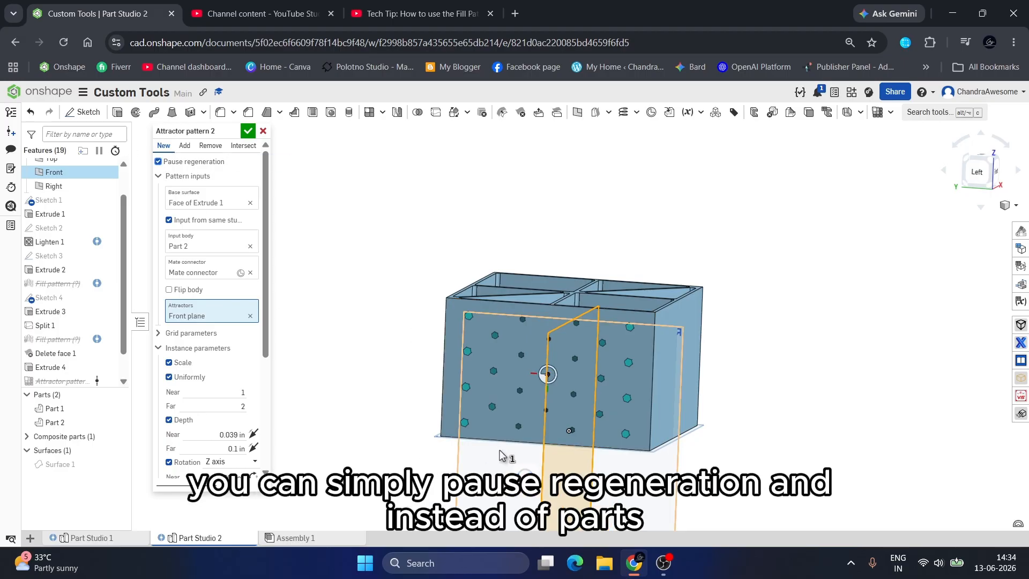
scroll(502, 377, up, 5)
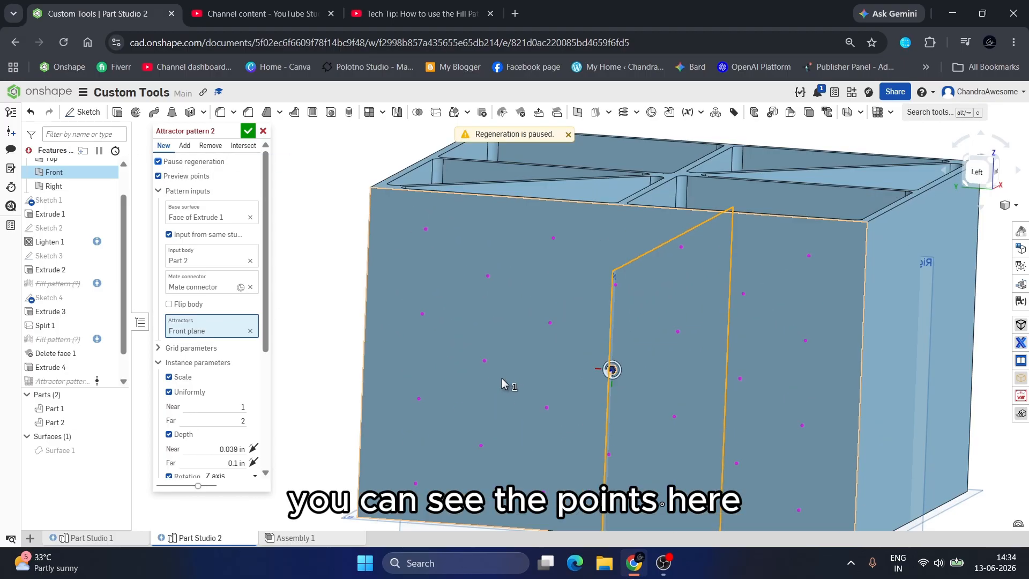
right_drag(502, 378, 556, 329)
scroll(518, 365, down, 3)
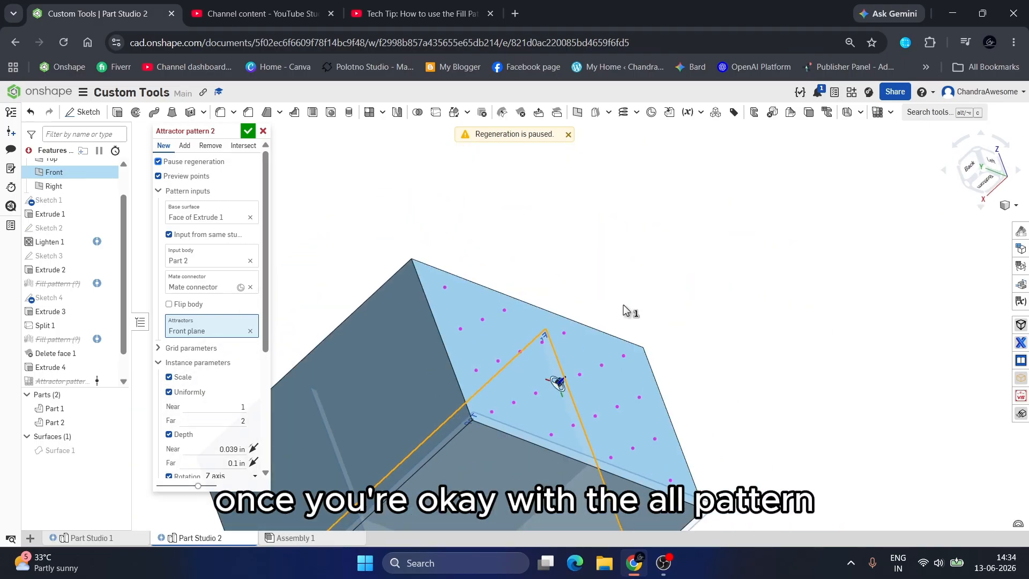
right_drag(623, 310, 482, 387)
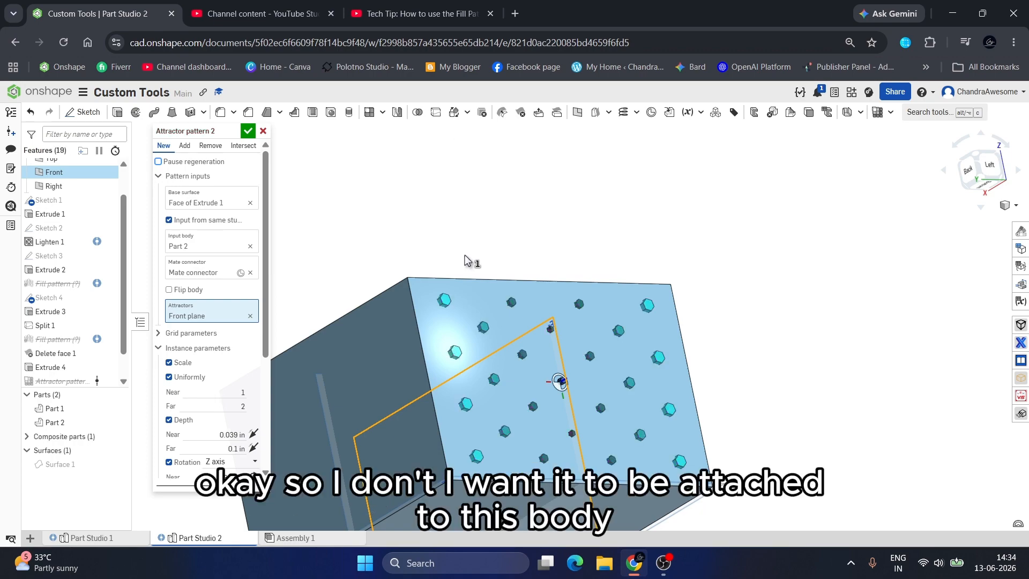
Switch the pattern operation to Add with the box, Part 1, as merge scope and inspect the merged hexagons
right_drag(541, 271, 560, 320)
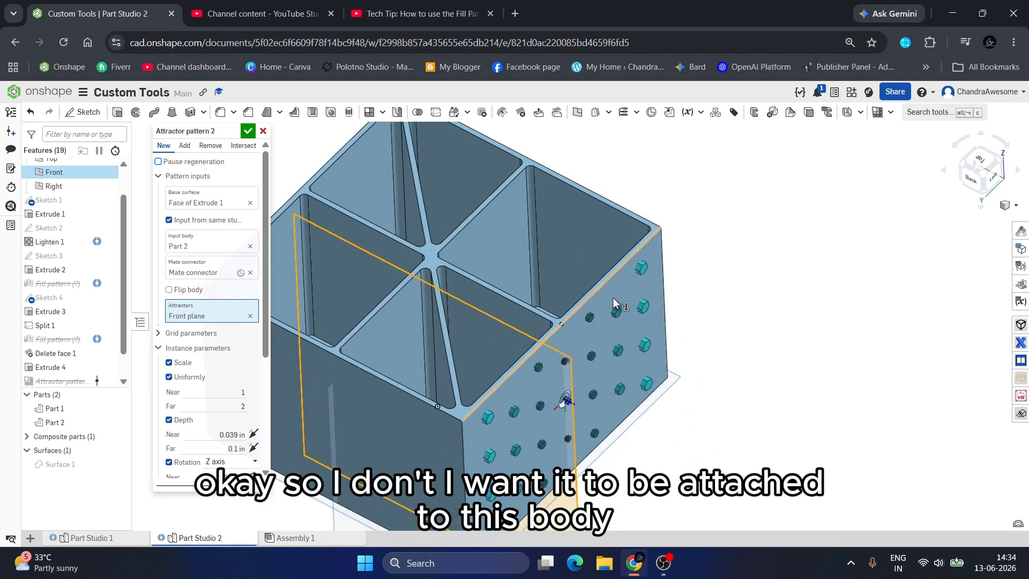
click(185, 146)
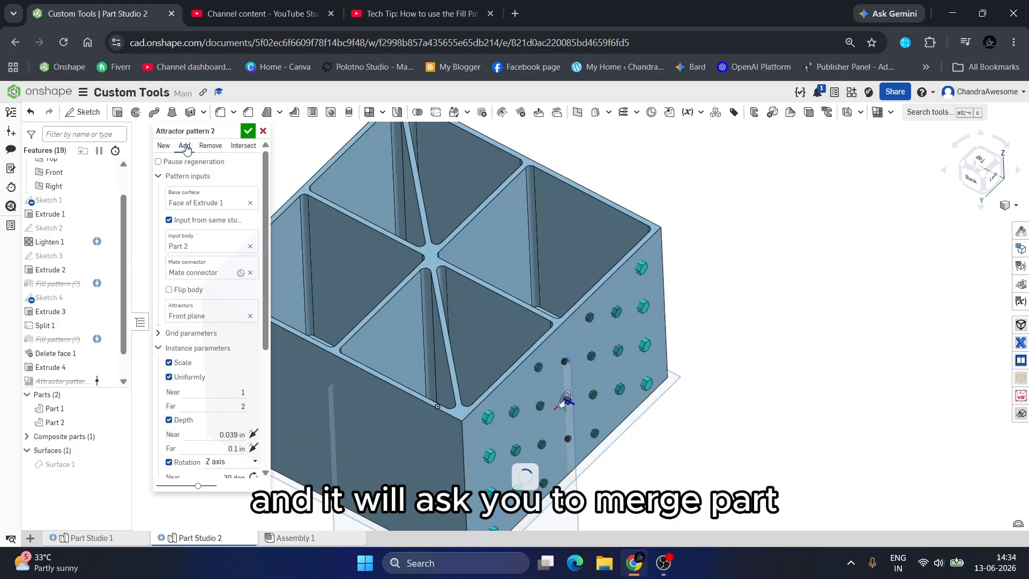
scroll(209, 310, down, 4)
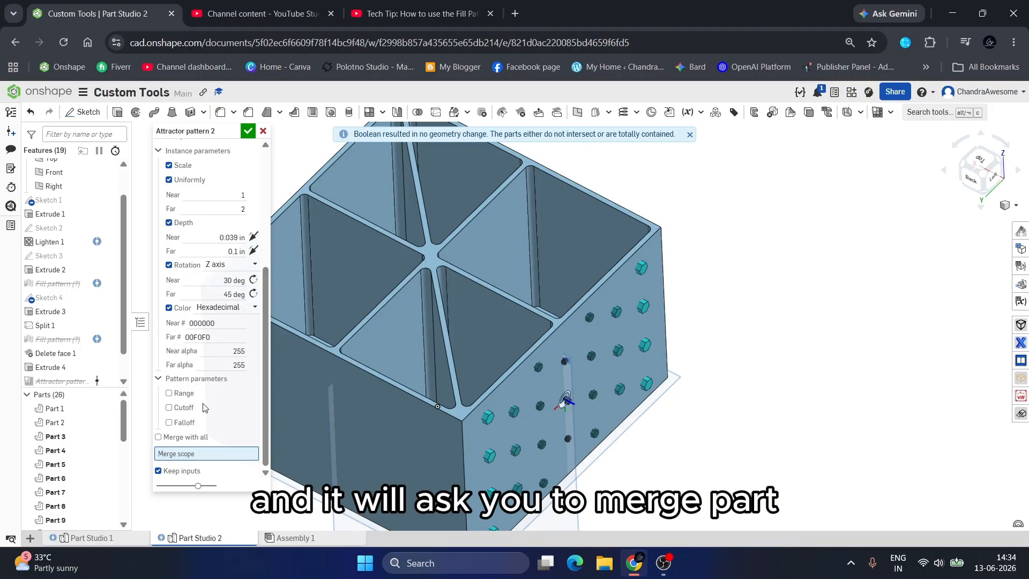
click(519, 307)
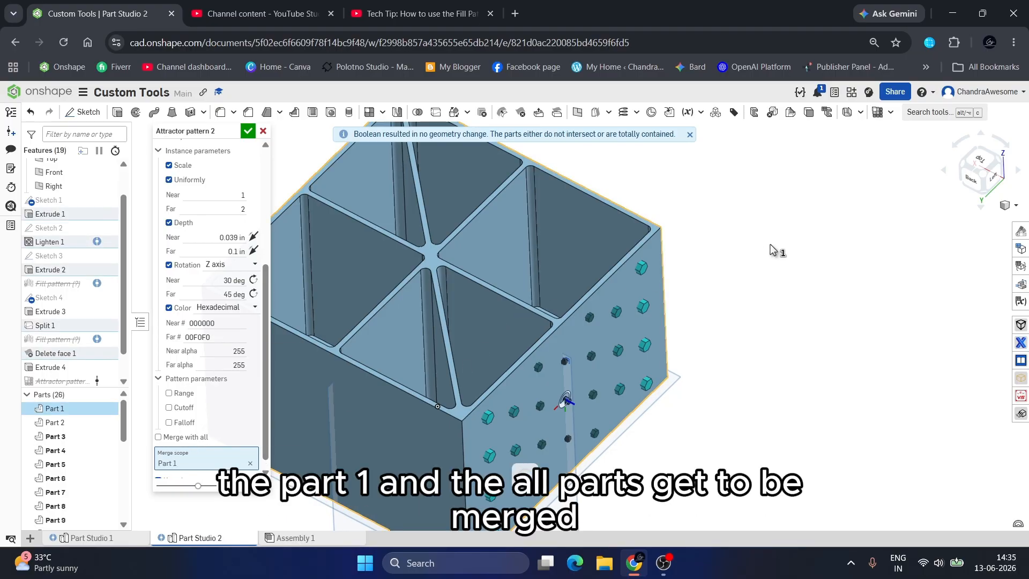
scroll(634, 350, up, 3)
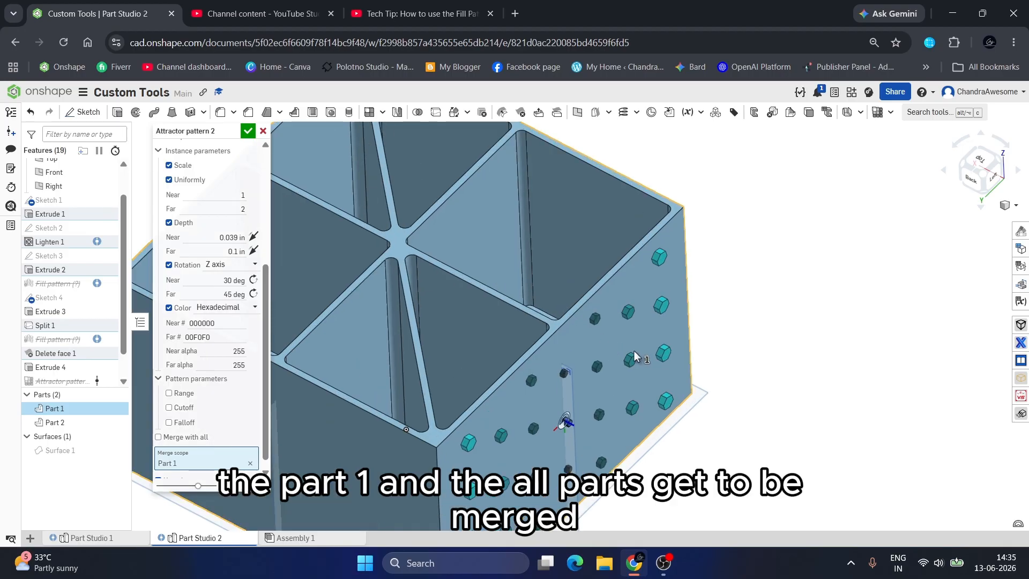
right_drag(628, 337, 631, 313)
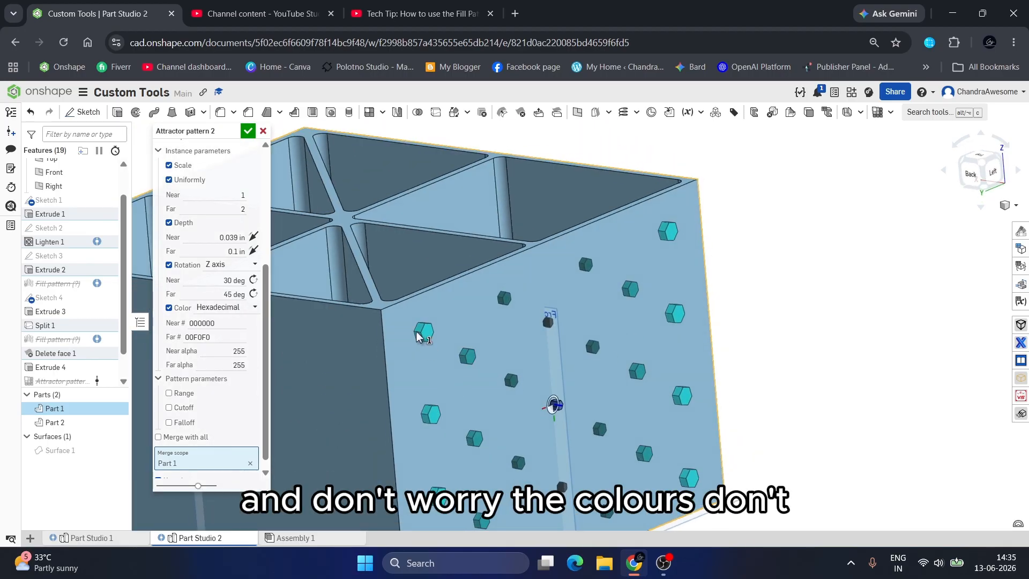
scroll(419, 335, down, 5)
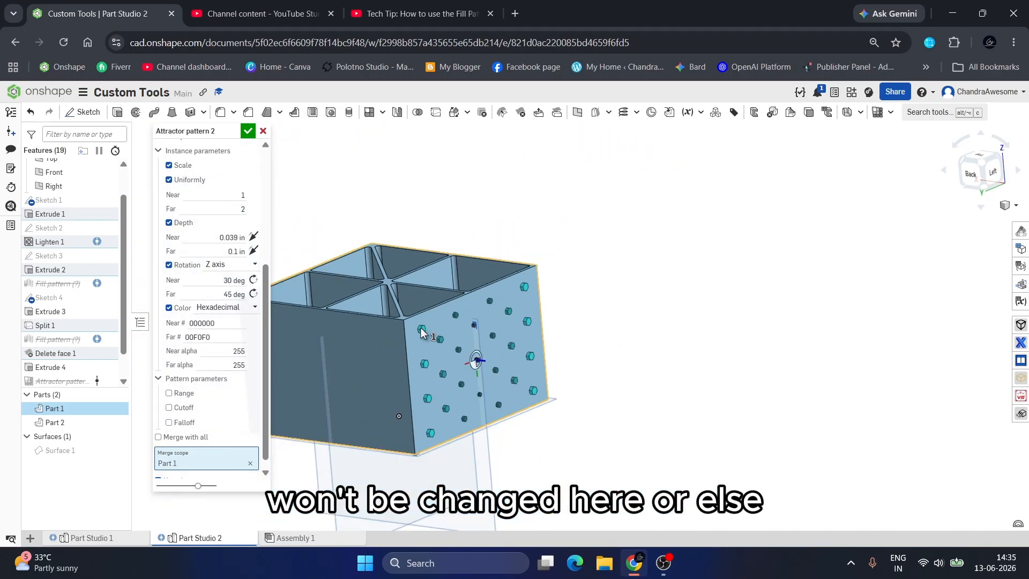
Change the pattern operation to Remove to cut hexagonal holes into the box face and accept the feature
scroll(229, 194, up, 4)
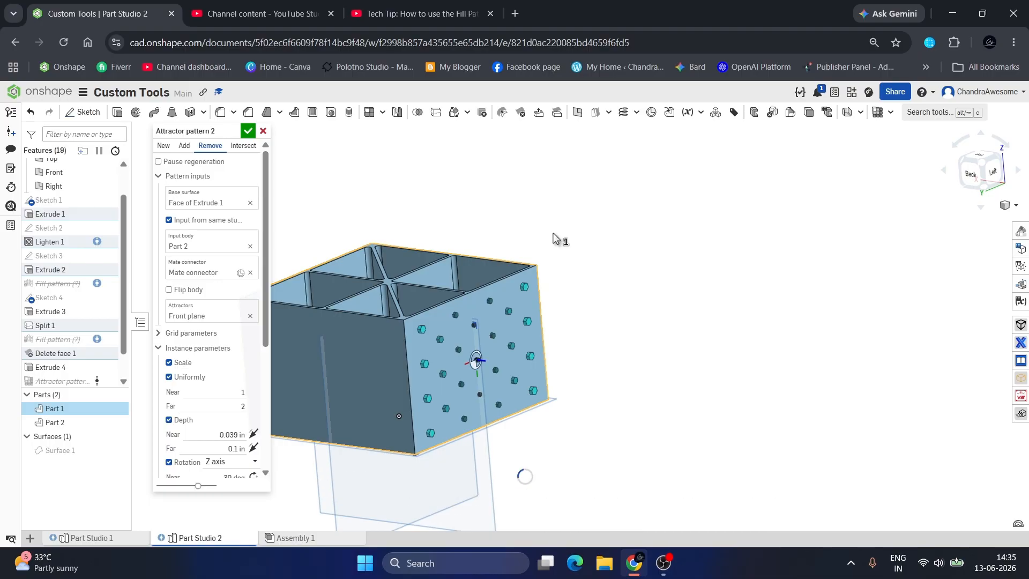
scroll(465, 328, up, 5)
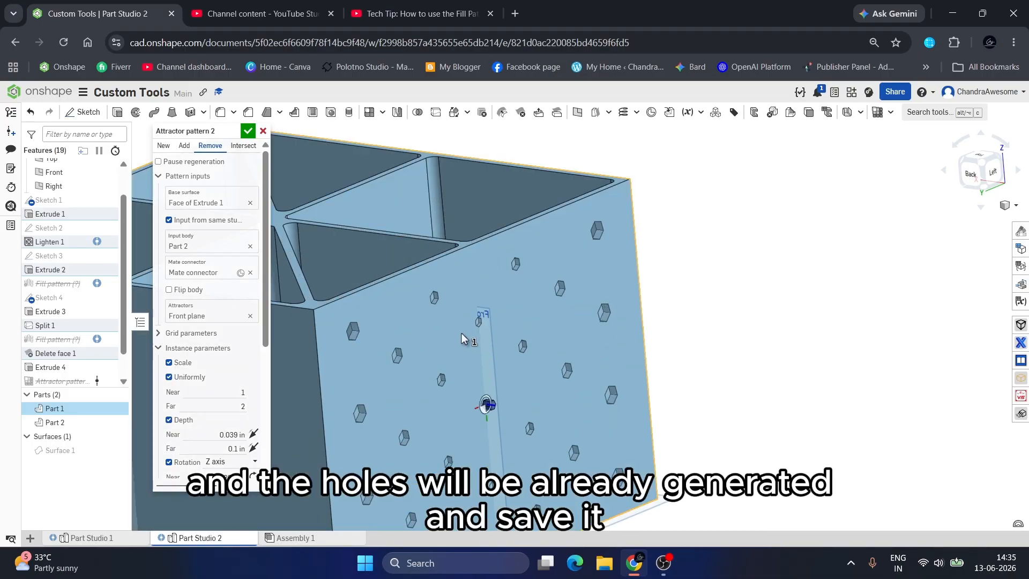
right_drag(462, 332, 351, 294)
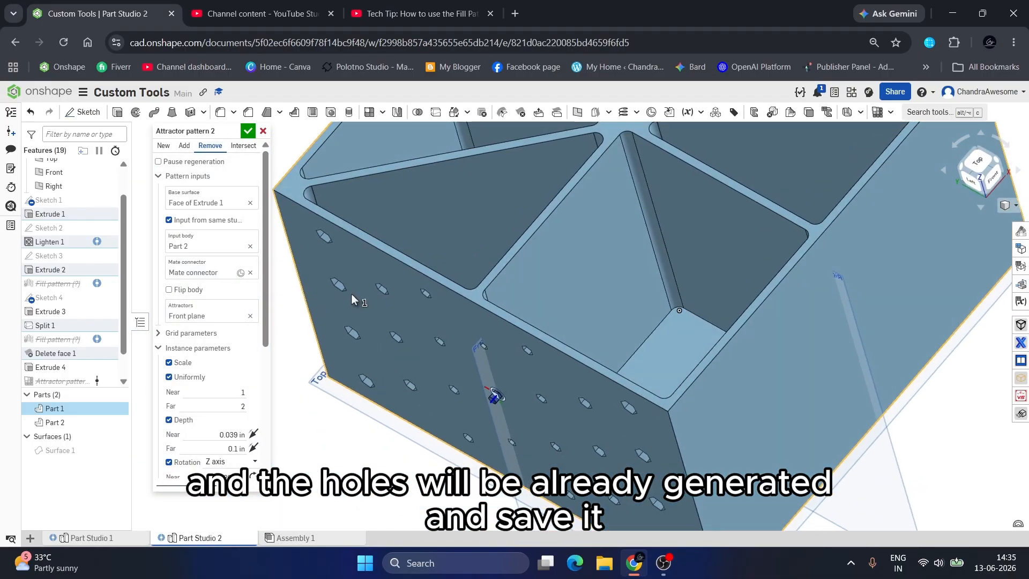
click(246, 131)
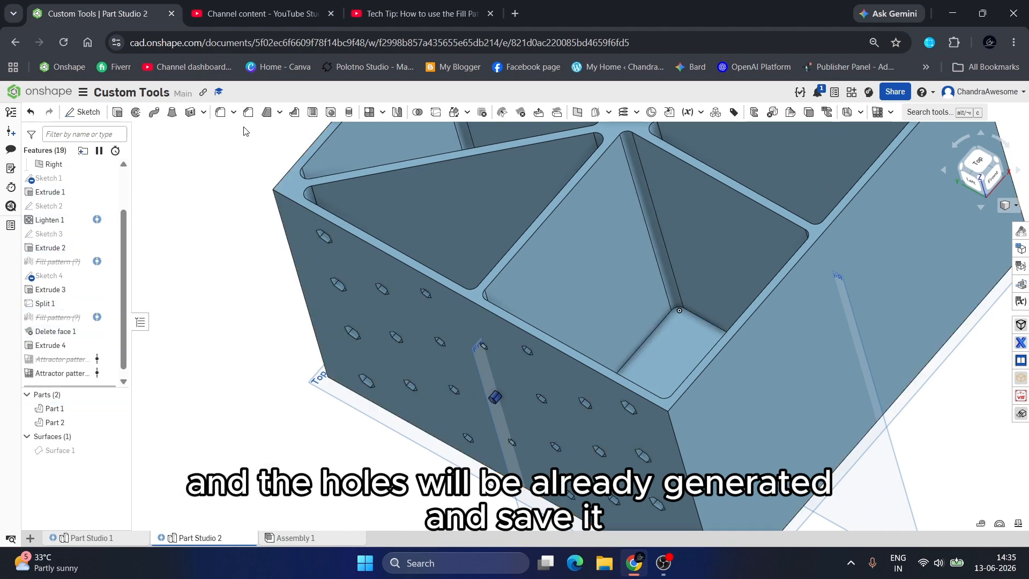
Hide the original hexagon body, Part 2, and inspect the holes from outside and inside the box
right_drag(510, 406, 501, 367)
scroll(502, 367, up, 5)
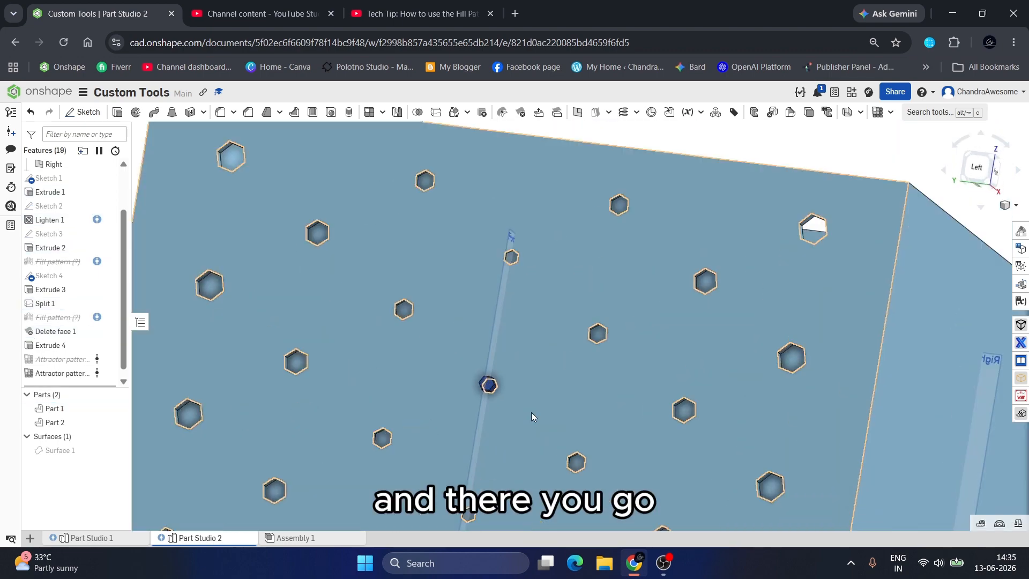
click(117, 422)
scroll(578, 313, down, 8)
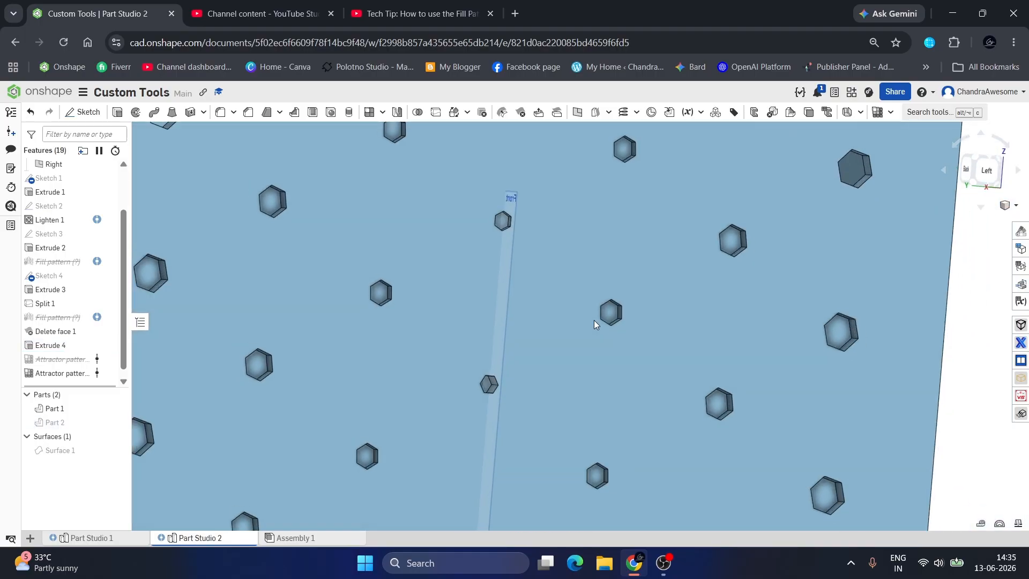
right_drag(594, 320, 509, 403)
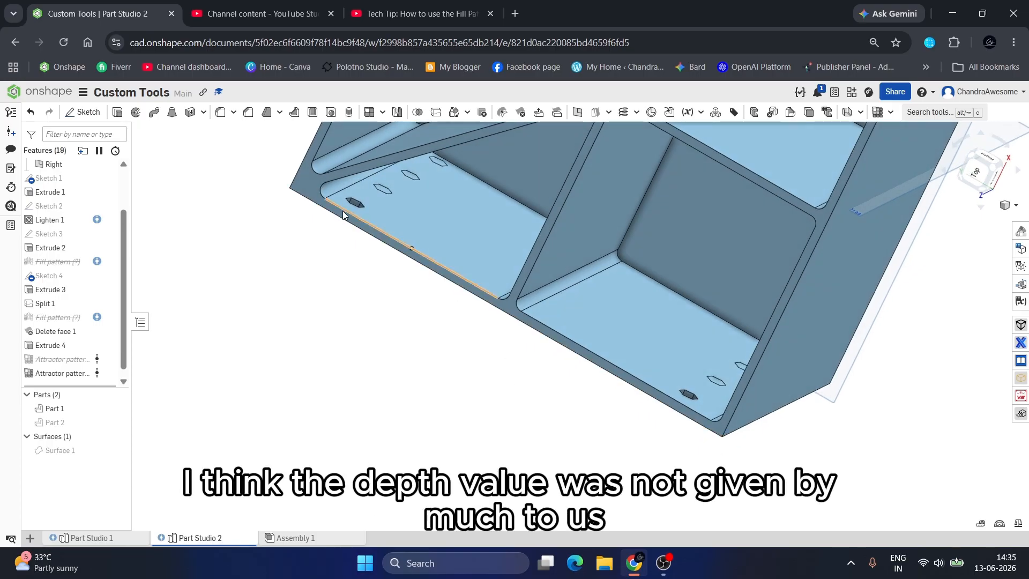
right_drag(348, 203, 362, 151)
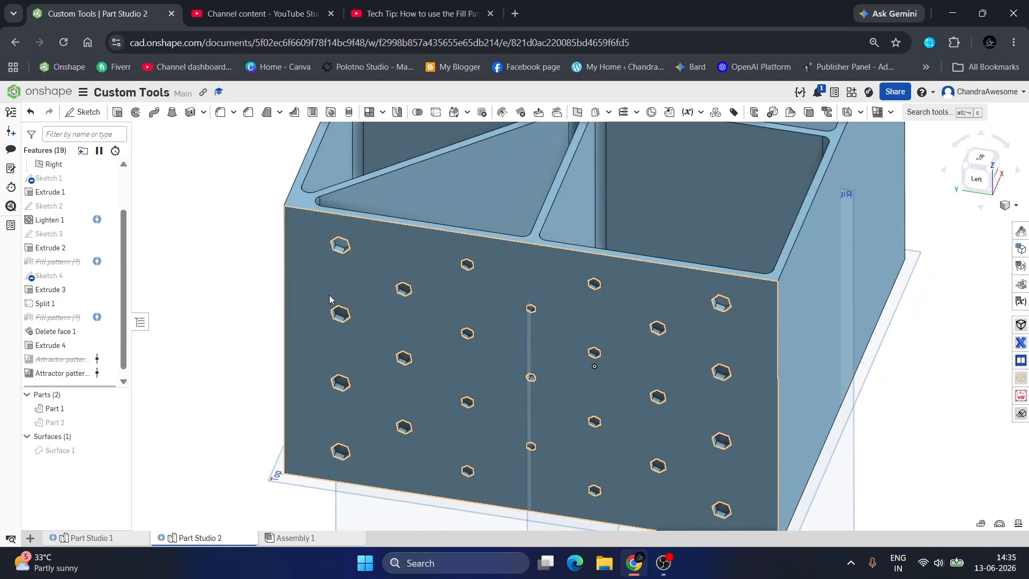
Edit the Attractor pattern 2 feature, set its far depth to 0.2 in and accept the change
scroll(328, 321, up, 5)
right_click(360, 306)
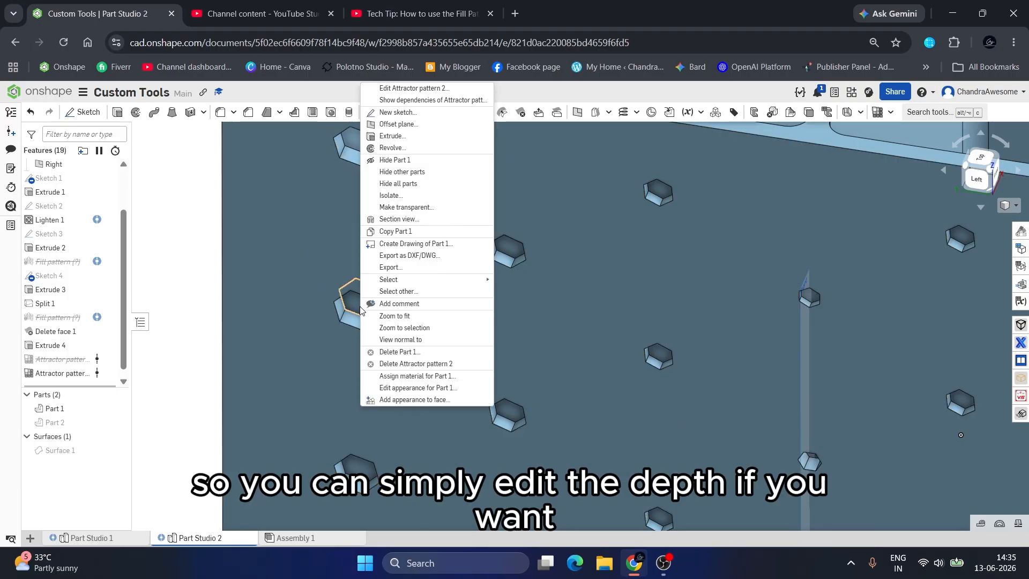
click(412, 88)
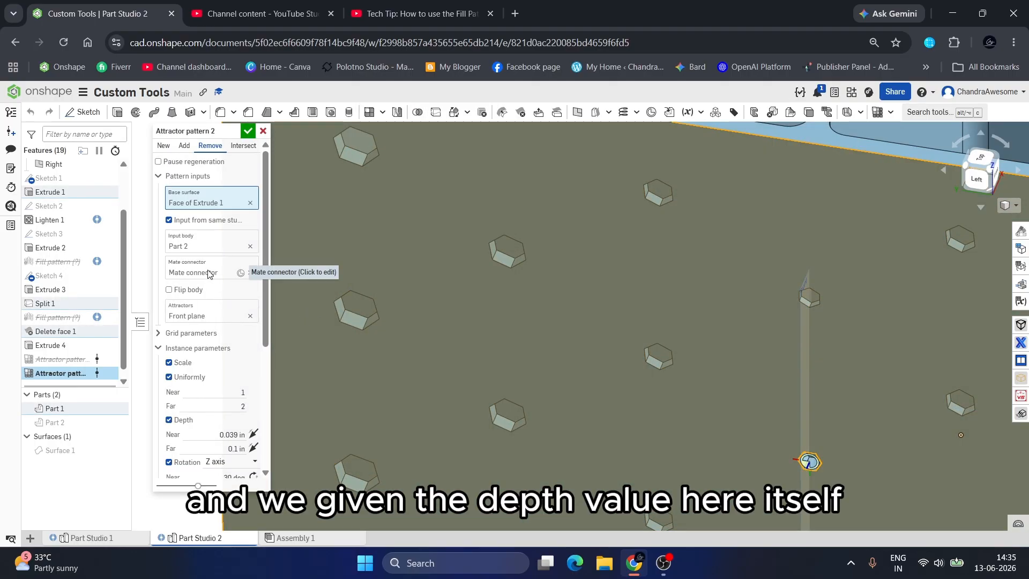
scroll(210, 276, down, 3)
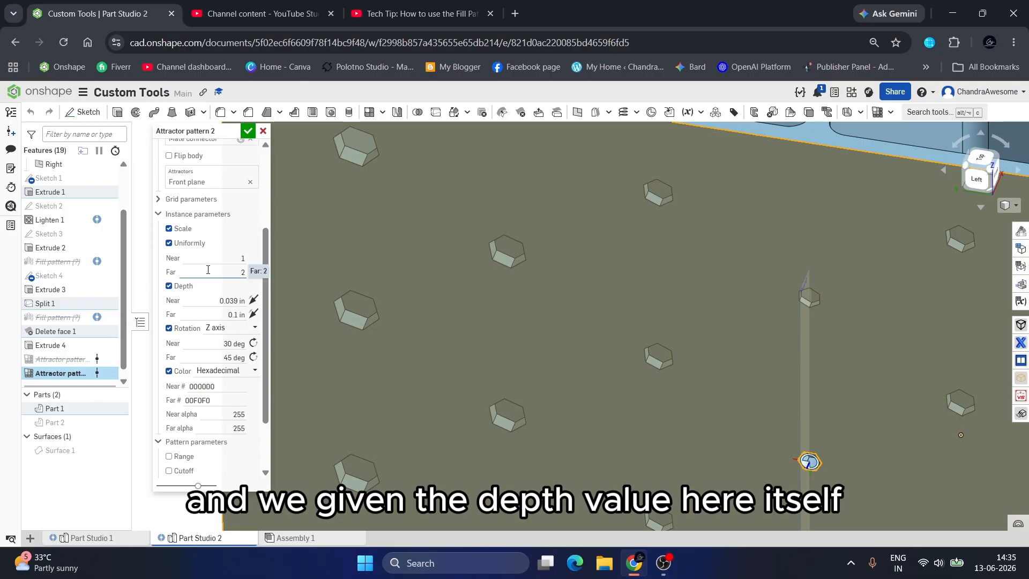
click(217, 314)
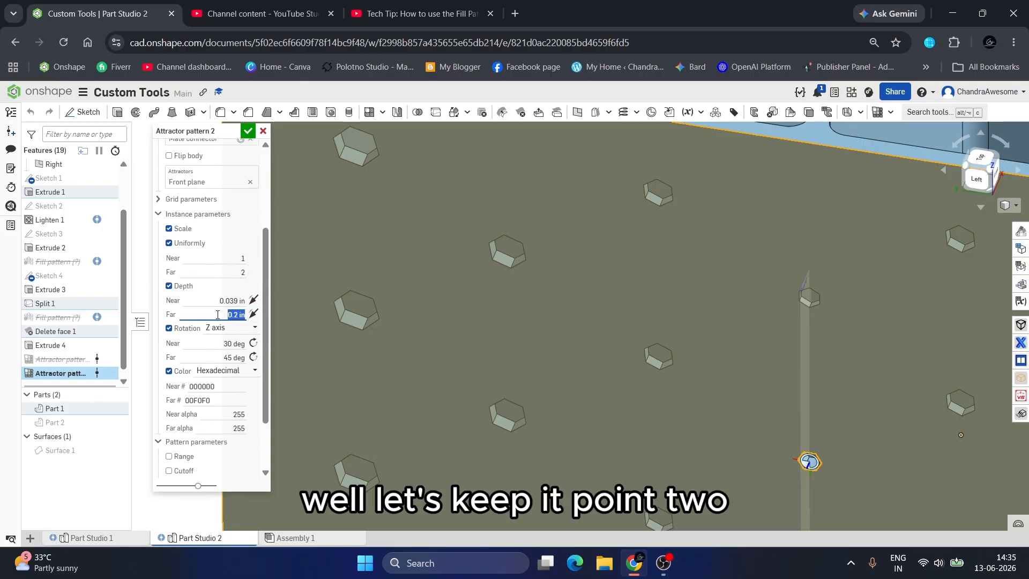
key(Up)
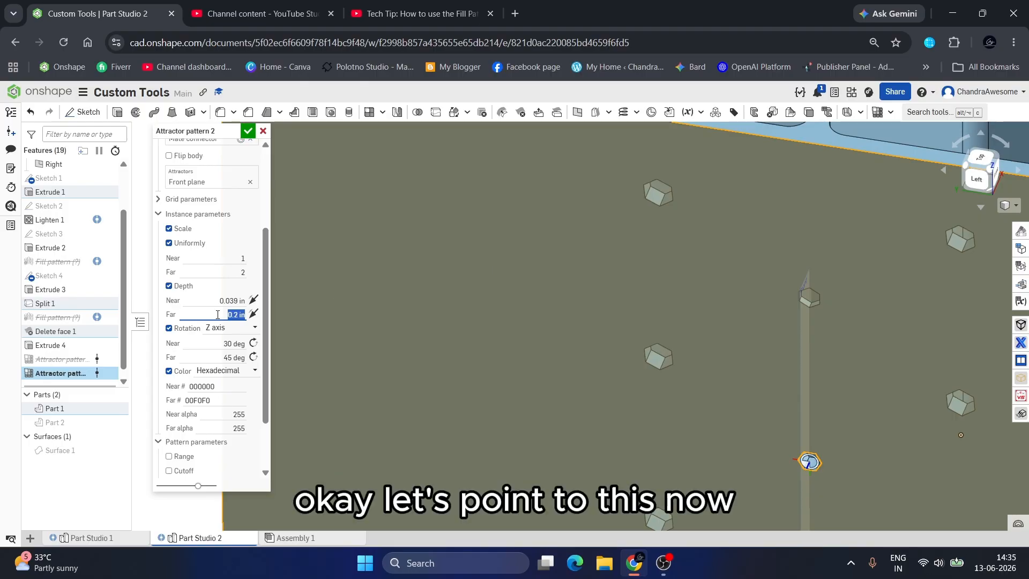
click(247, 133)
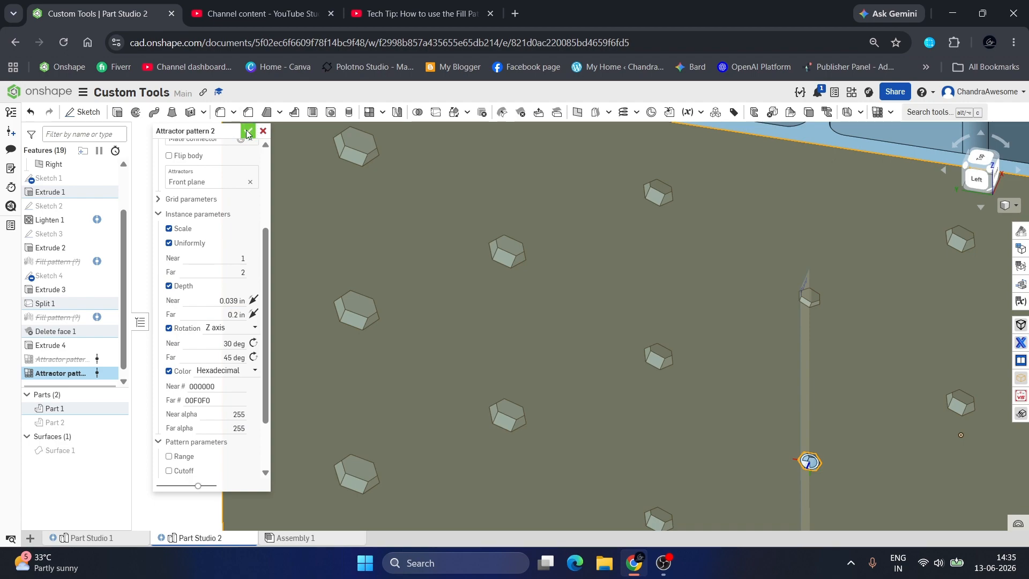
Examine the hexagonal holes on the patterned box face from above, close up and with the whole box in view
scroll(474, 178, down, 3)
right_drag(506, 243, 498, 291)
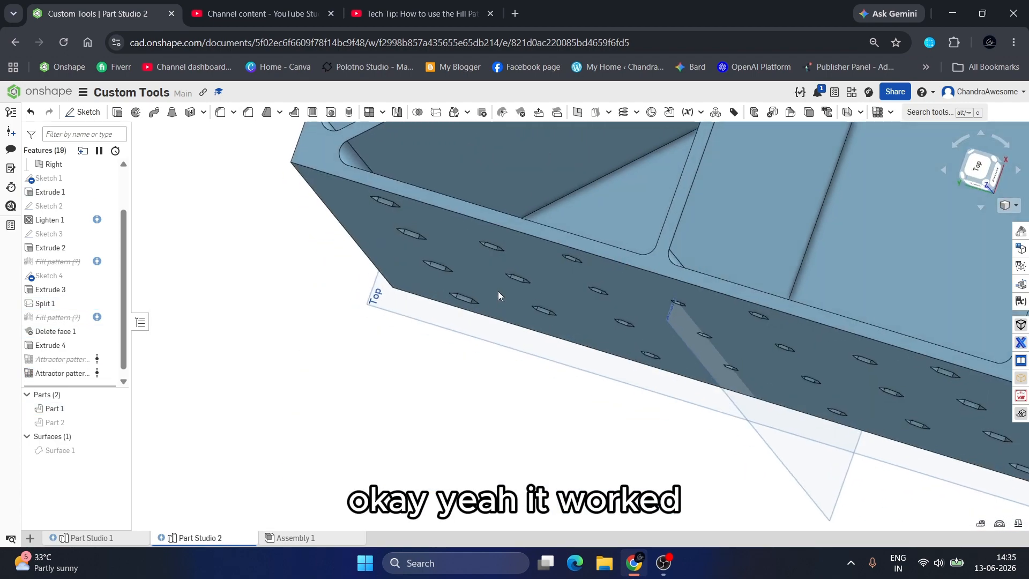
scroll(464, 317, down, 5)
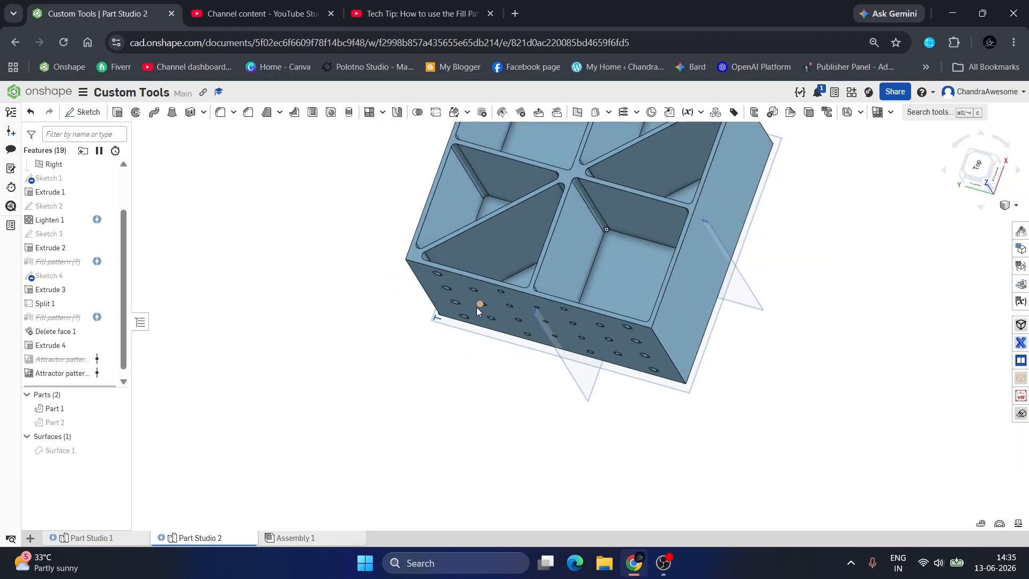
scroll(484, 327, up, 5)
right_drag(480, 334, 494, 300)
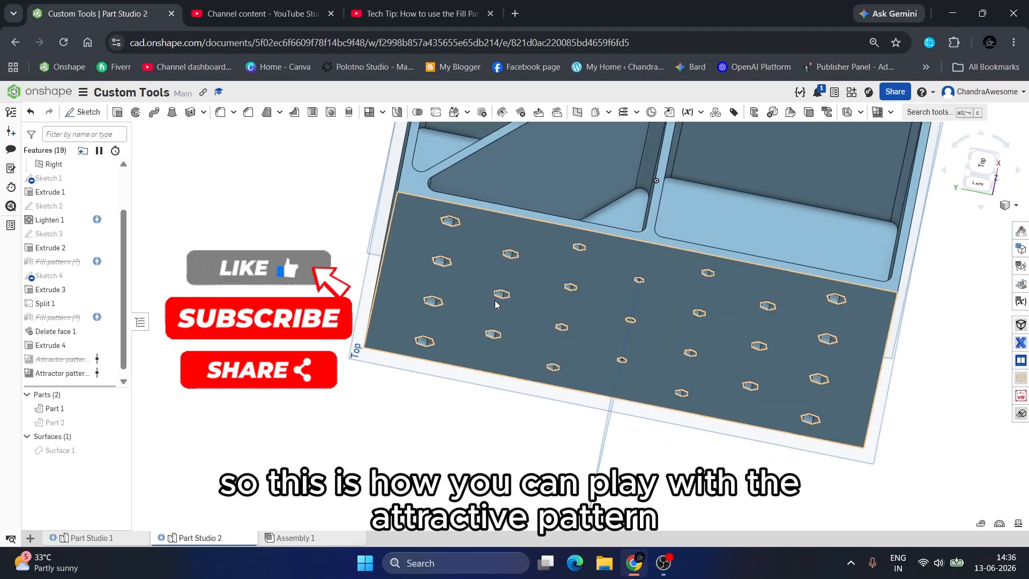
scroll(486, 368, down, 3)
scroll(486, 371, down, 3)
right_drag(578, 352, 586, 320)
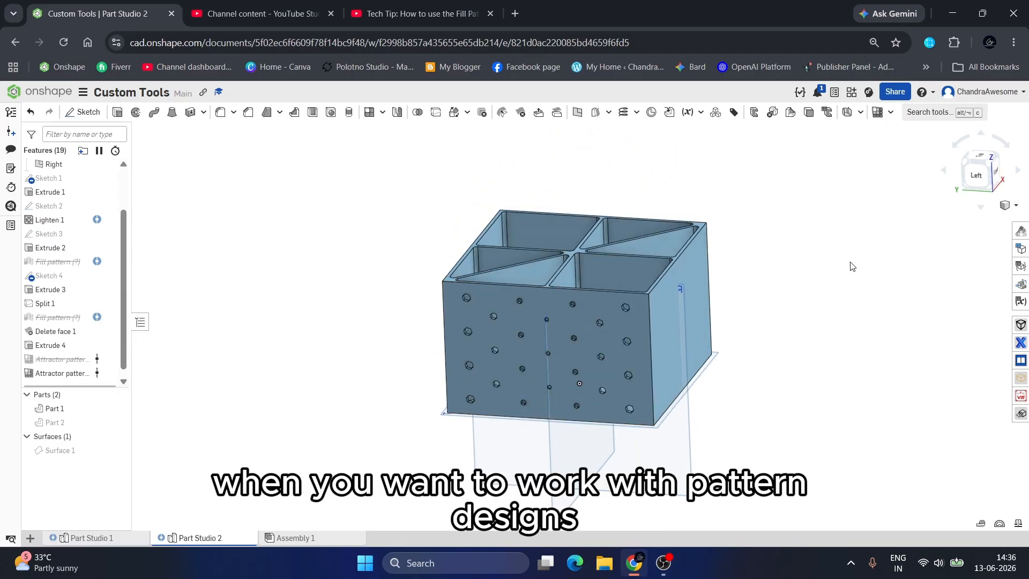